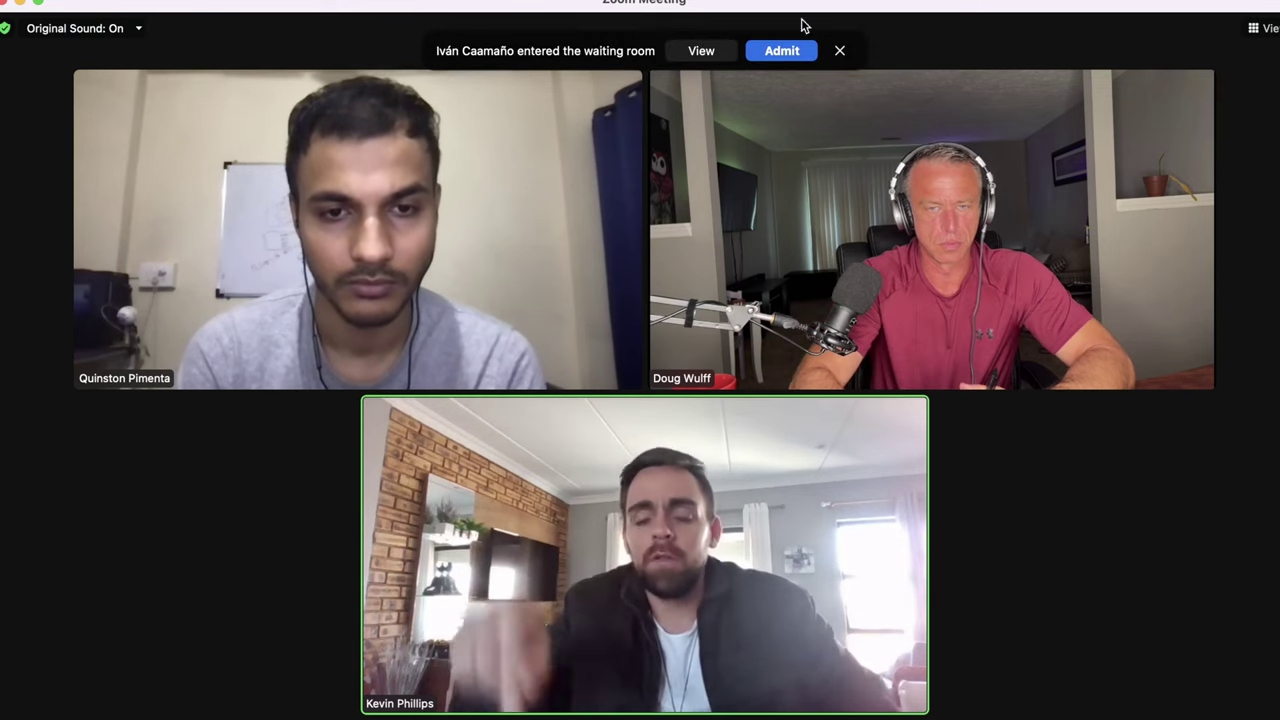
- Admit the participant waiting in the waiting room into the Zoom meeting
left_click(778, 50)
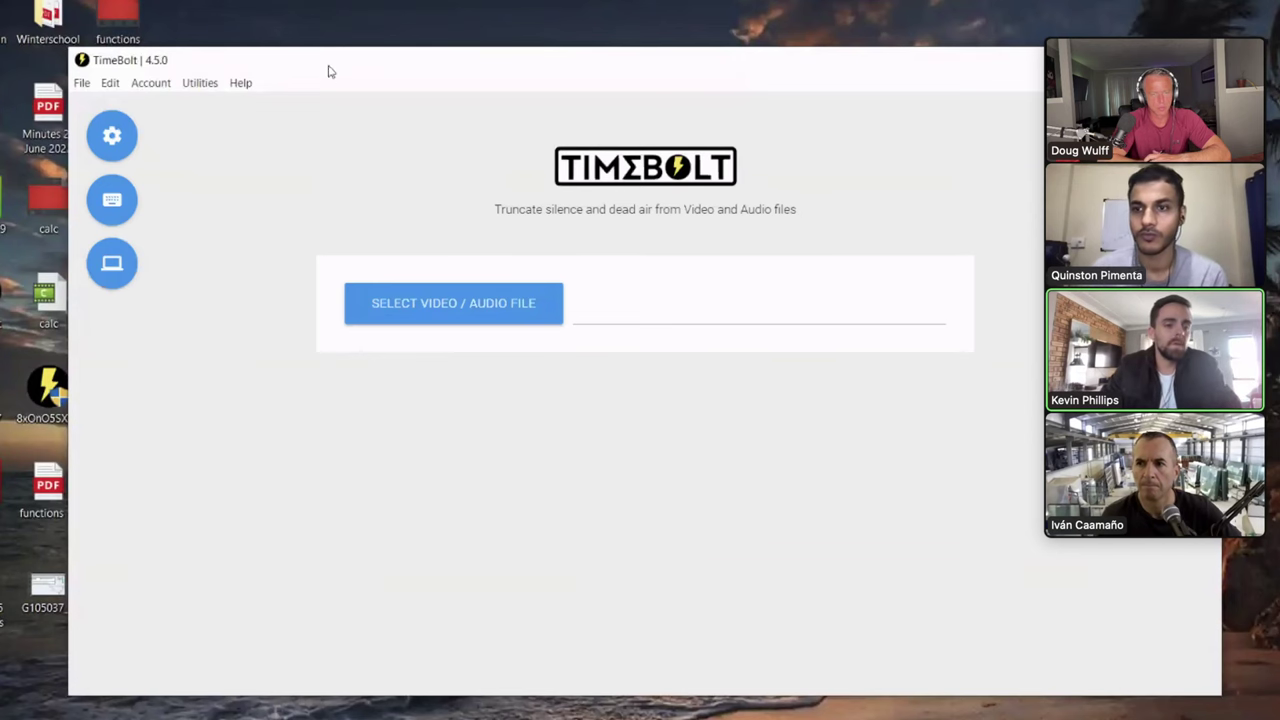
- Load the G708004 recording into TimeBolt
left_click(447, 295)
scroll(398, 270, "down", 1)
double_click(398, 272)
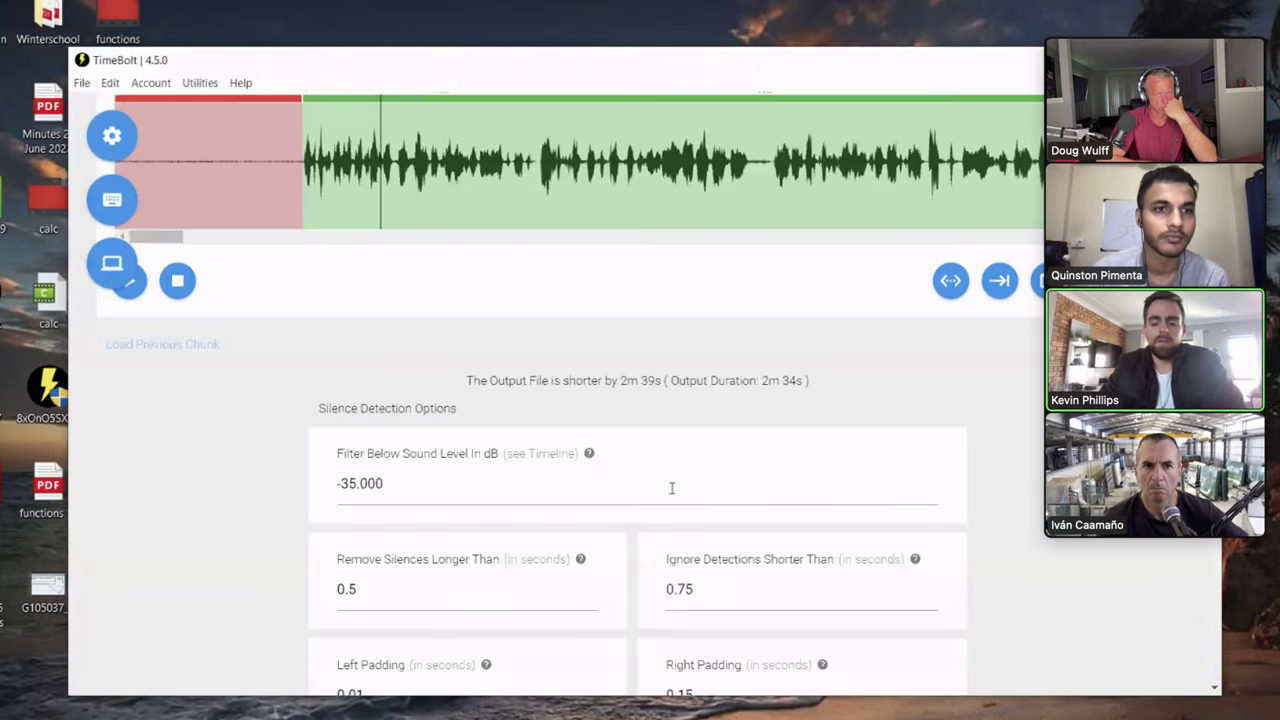
- Scroll through the silence-detection settings at -35 dB
scroll(672, 490, "down", 10)
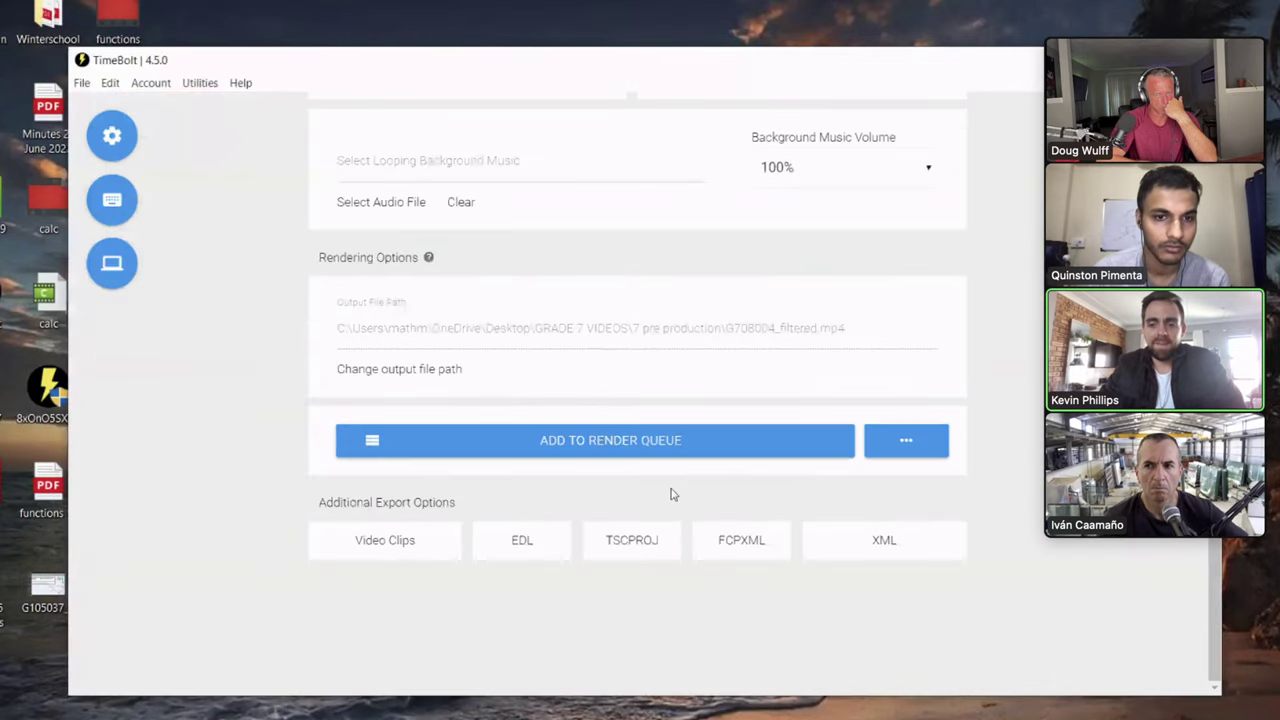
scroll(672, 494, "up", 5)
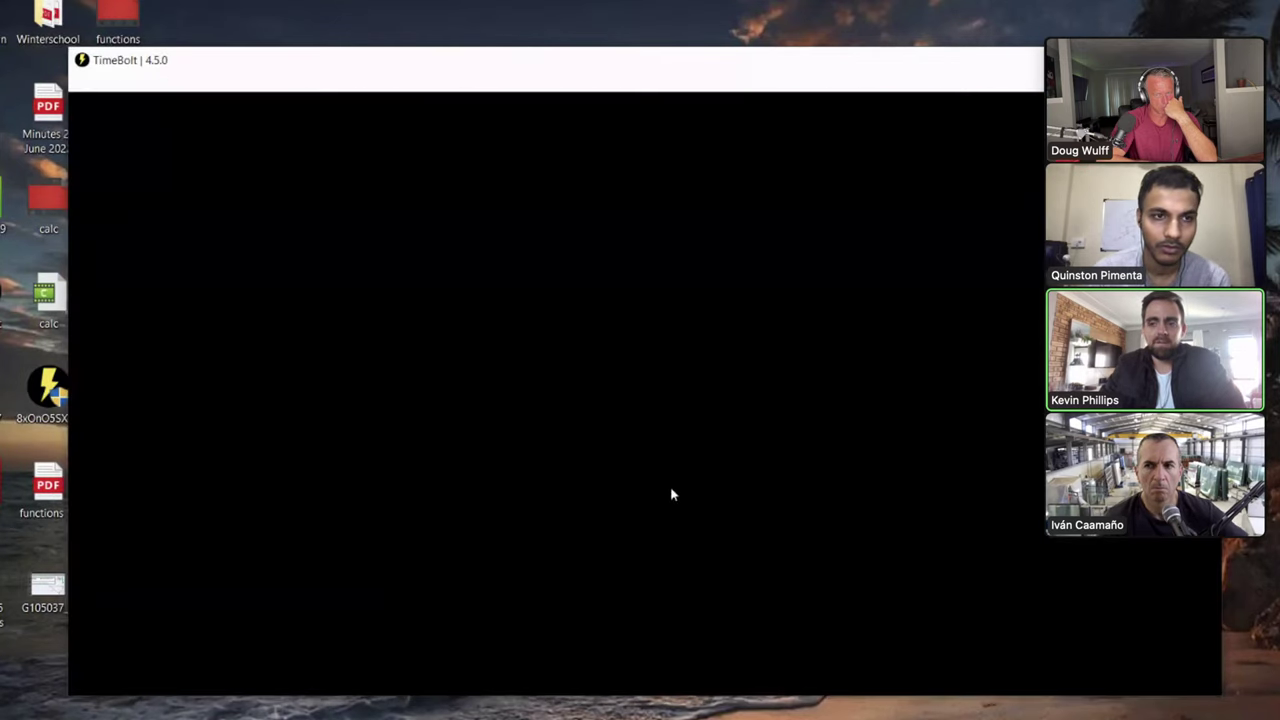
scroll(672, 494, "up", 1)
scroll(571, 387, "up", 1)
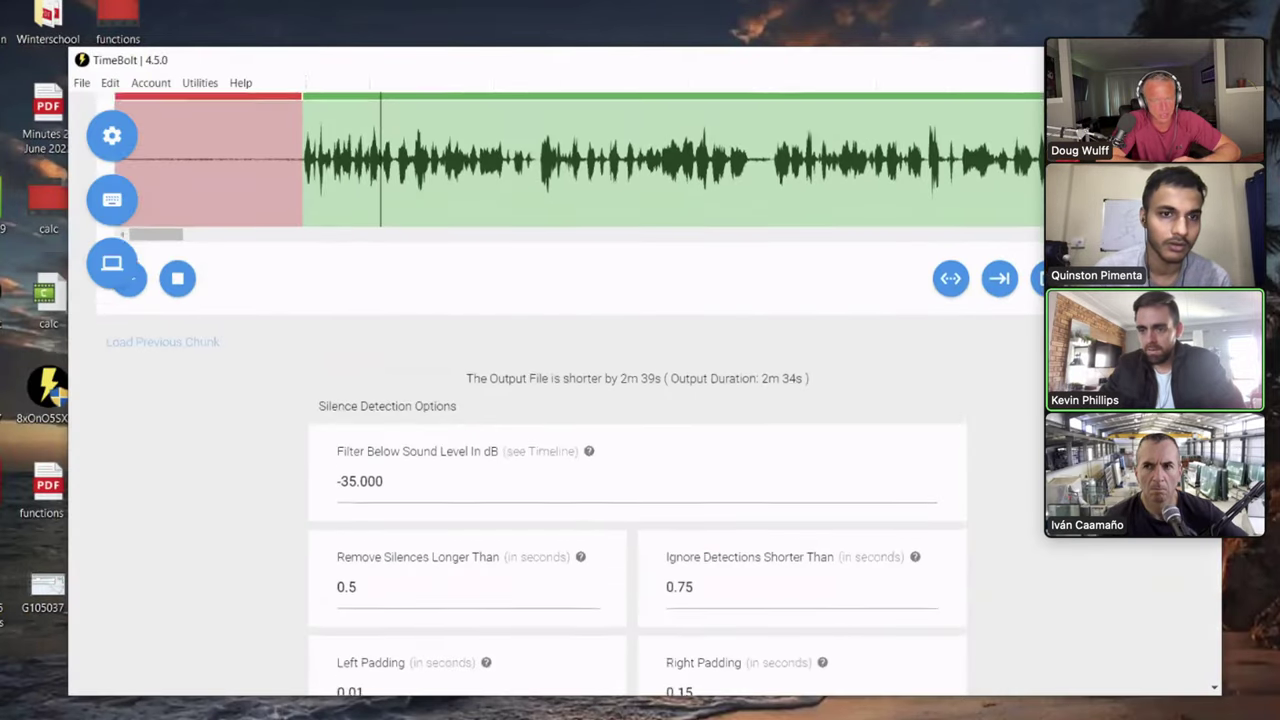
scroll(571, 394, "down", 1)
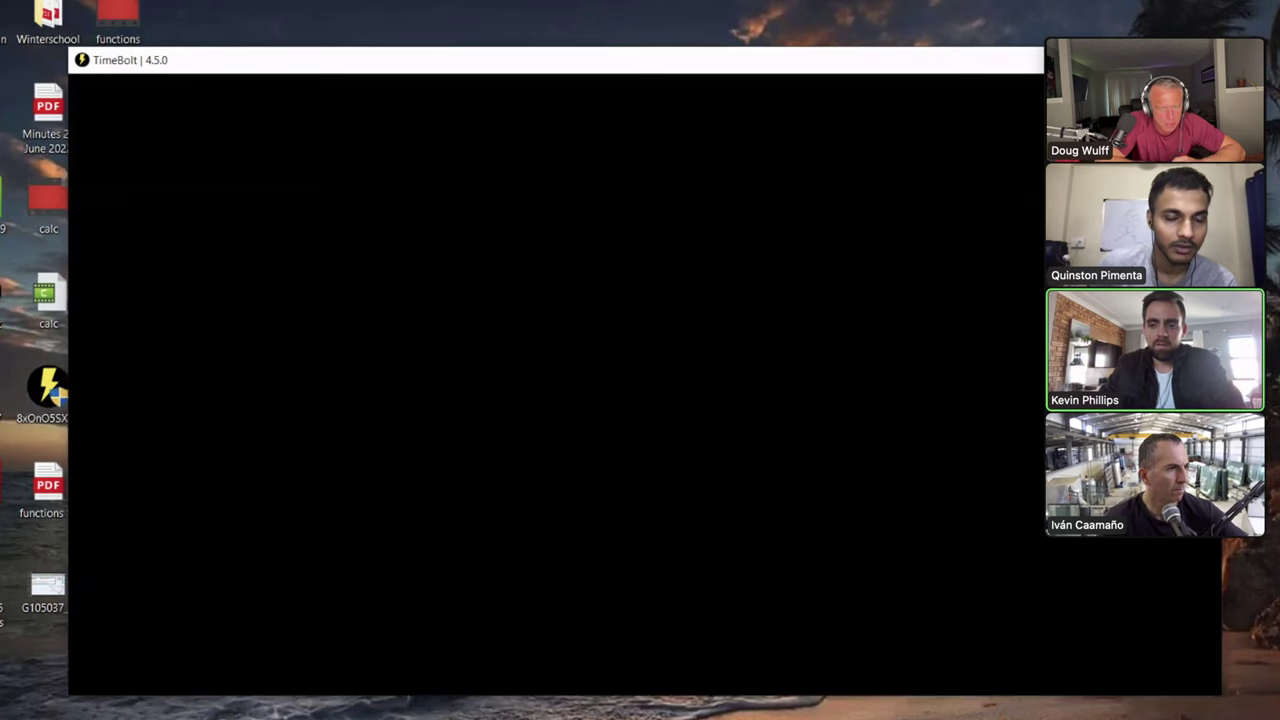
scroll(683, 194, "down", 3)
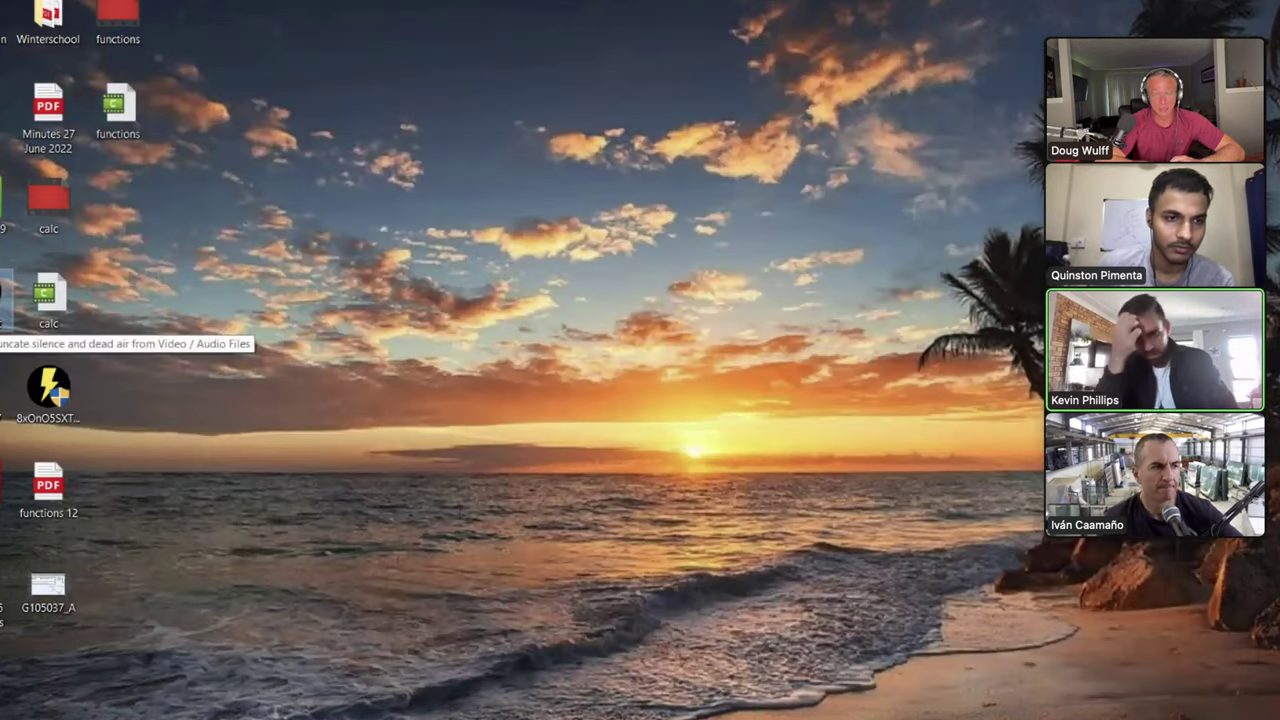
- Relaunch TimeBolt from the desktop and drag G105037_A.mp4 into it
double_click(6, 312)
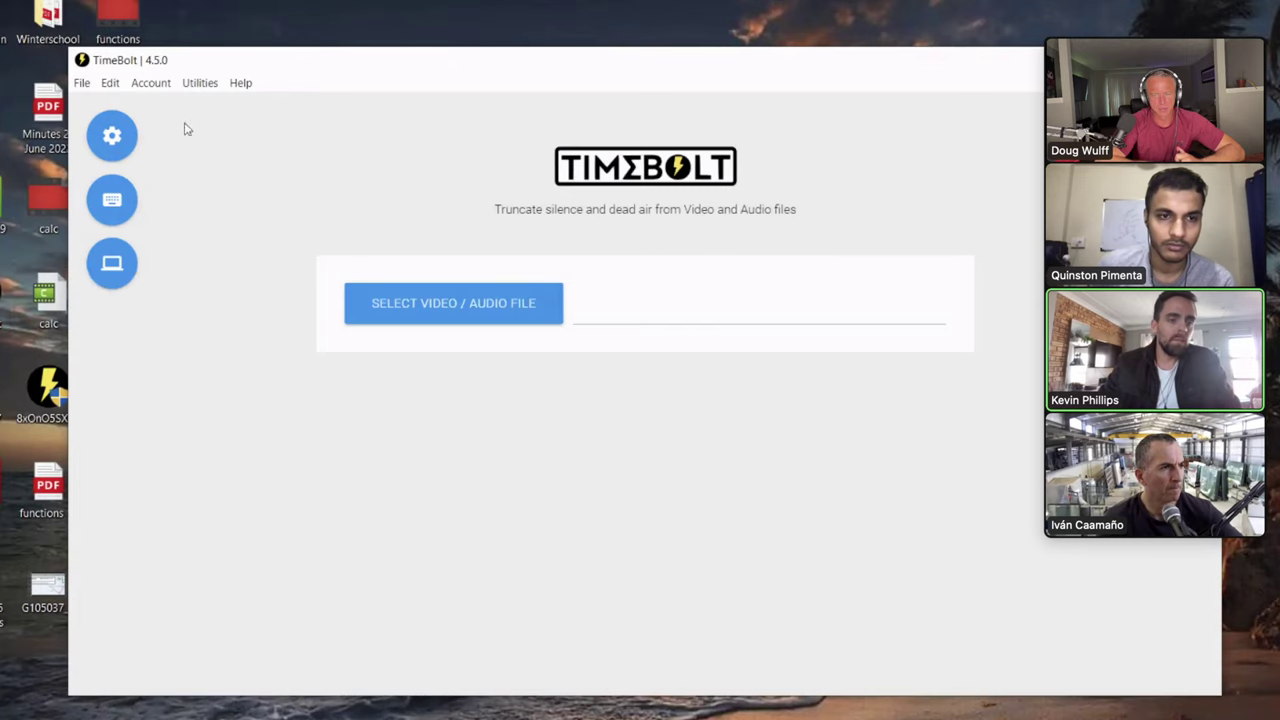
left_click_drag(330, 61, 420, 63)
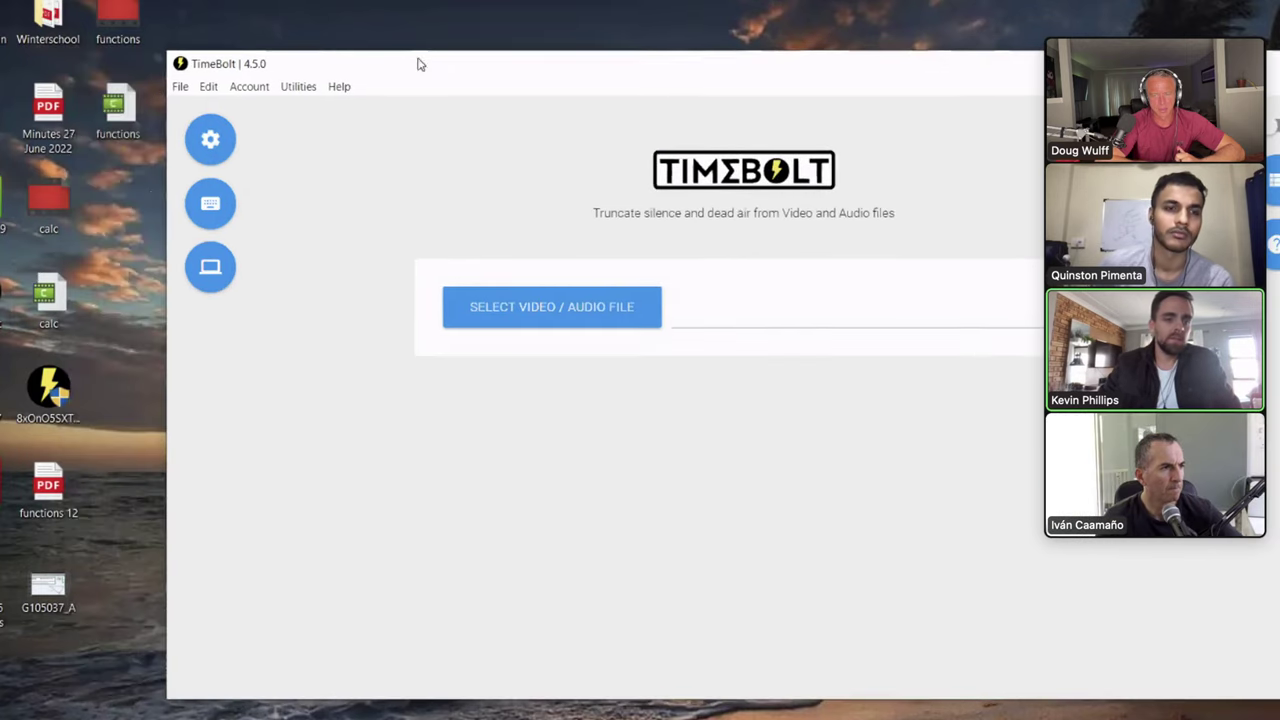
left_click(50, 212)
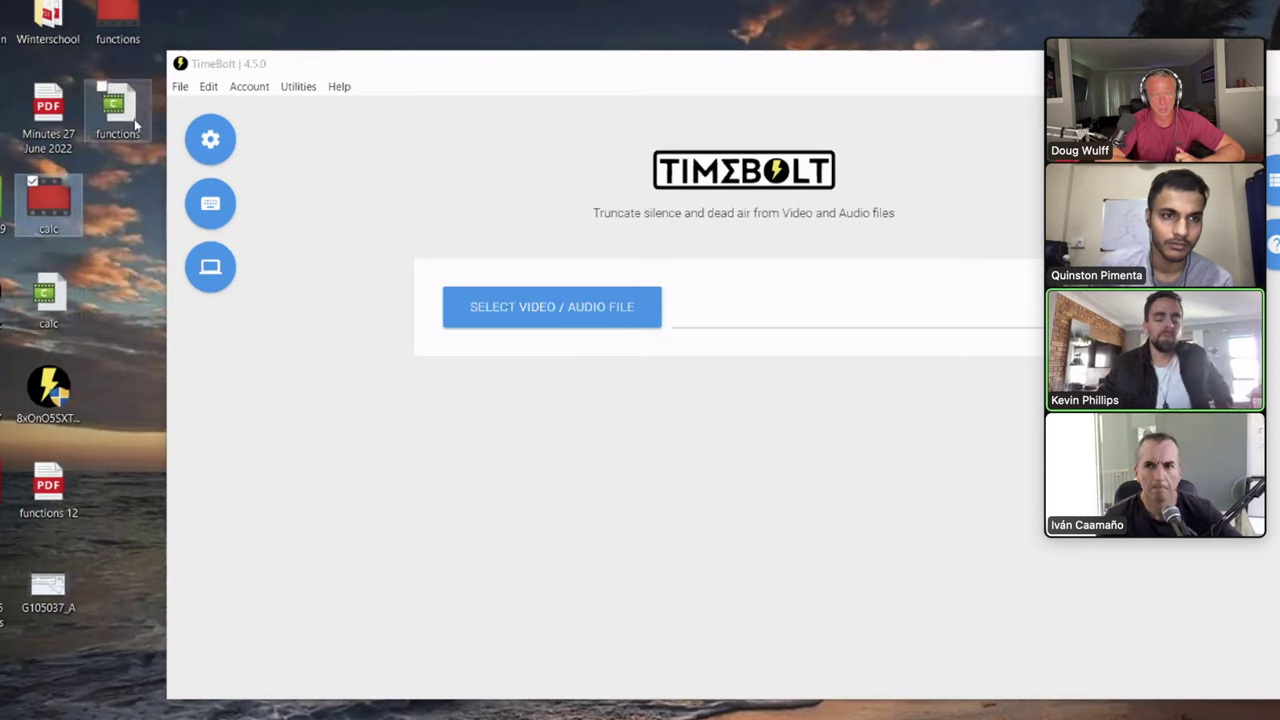
left_click(48, 592)
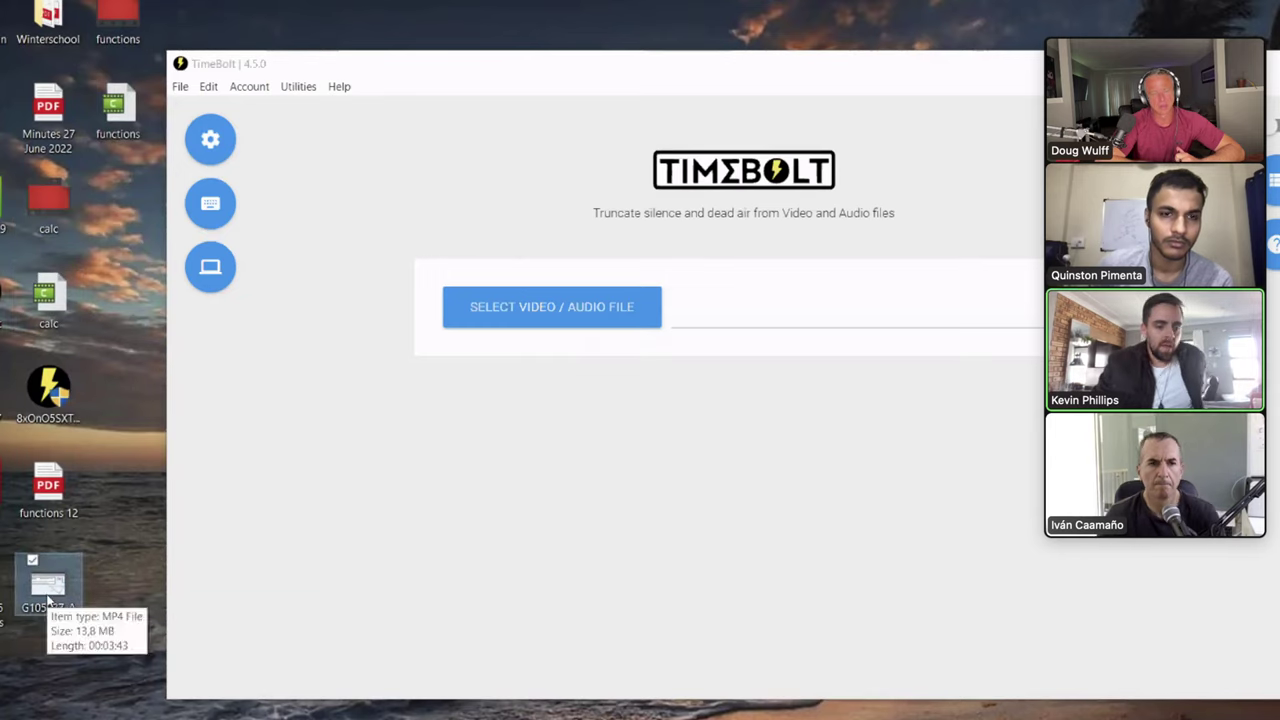
left_click_drag(48, 597, 840, 262)
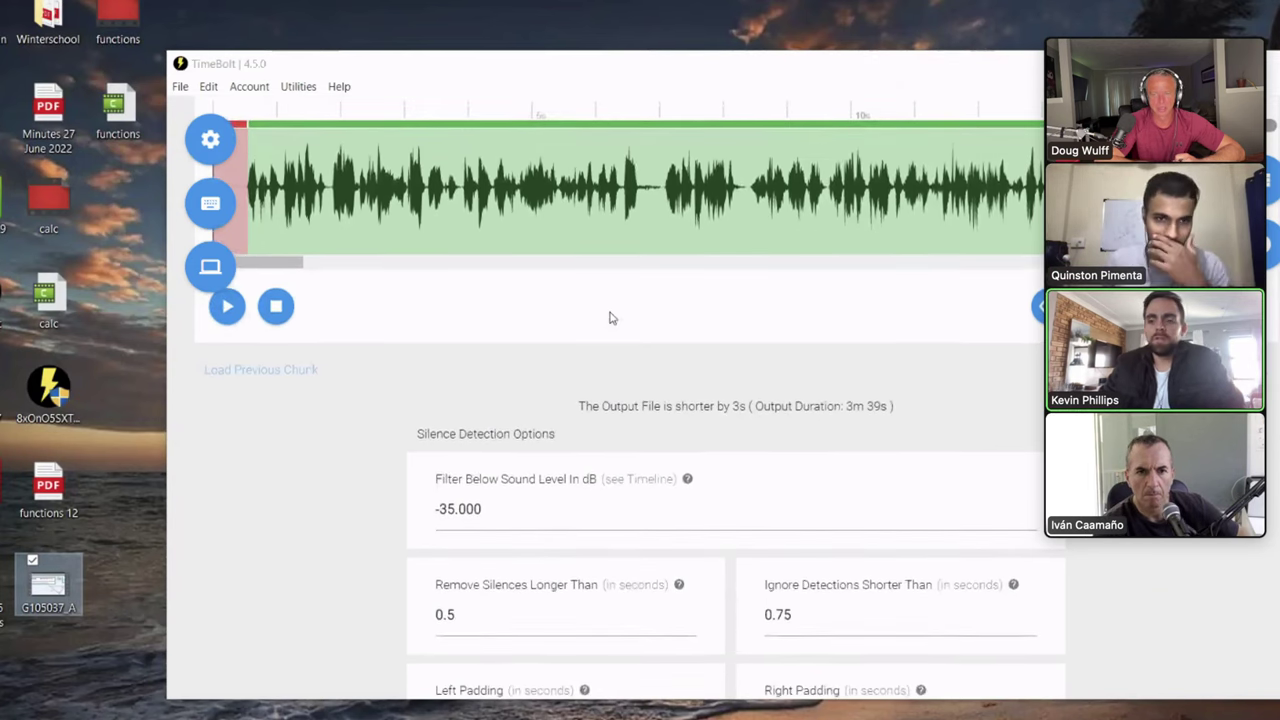
- Review the -35 dB detection settings giving a 3m 39s output, 3s shorter
scroll(612, 318, "down", 5)
scroll(612, 318, "down", 2)
scroll(612, 318, "up", 7)
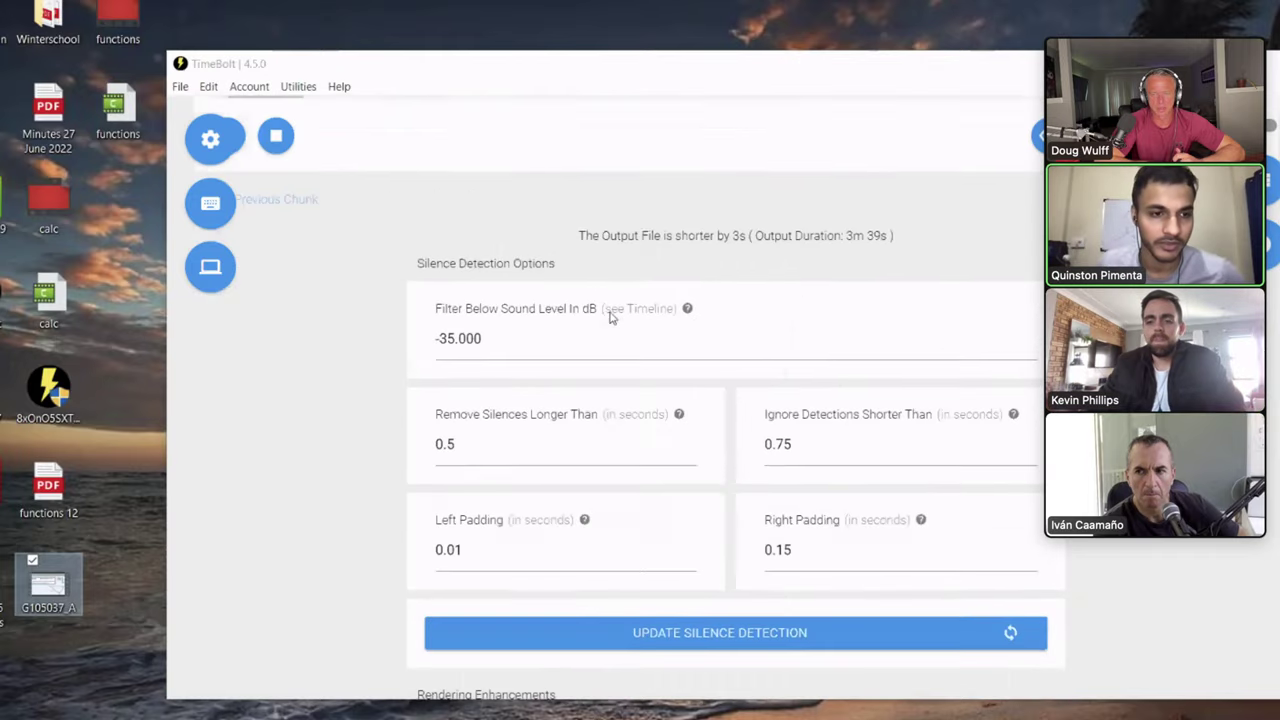
scroll(612, 318, "up", 1)
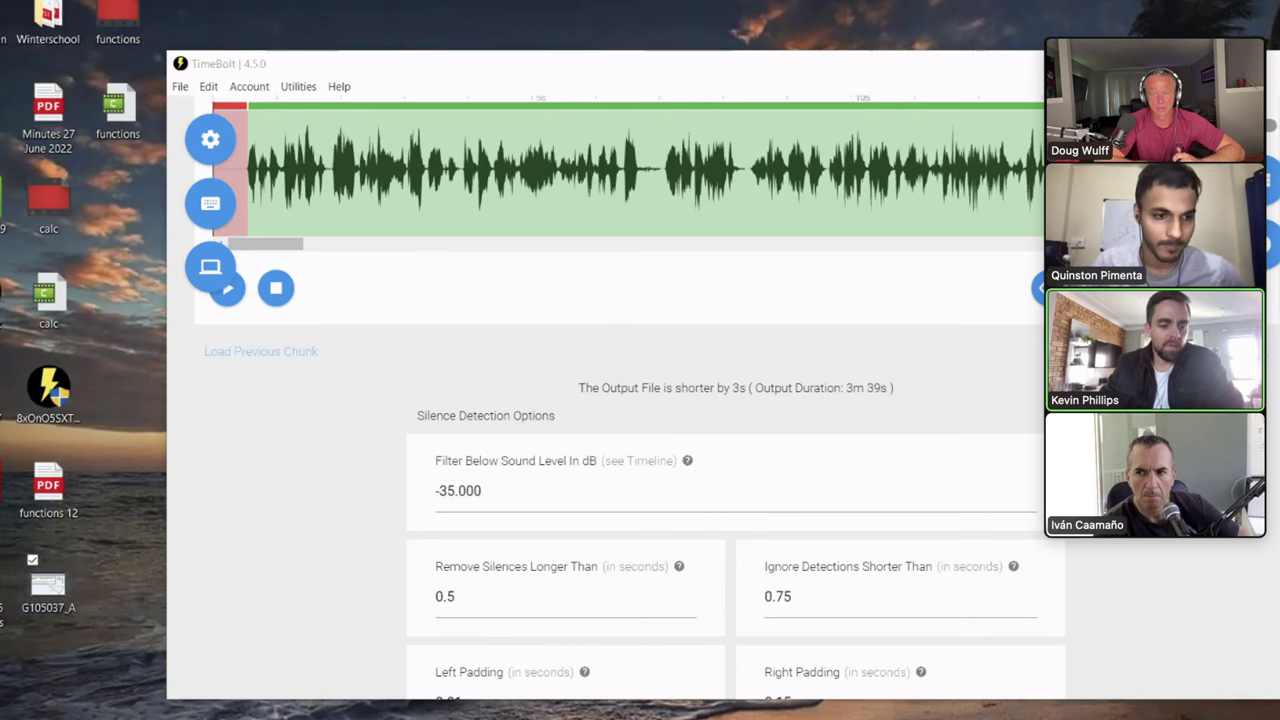
key("super")
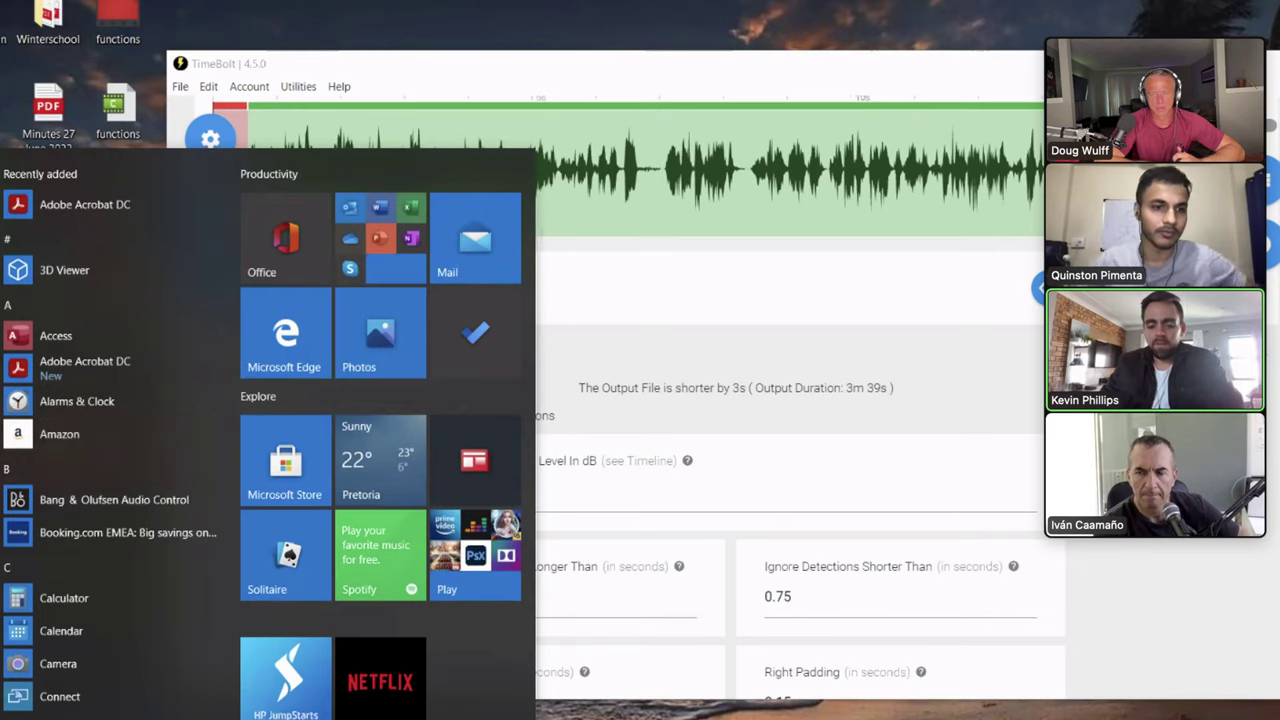
- Launch OneNote, look at CH6 EXERCISE SOLUTIONS, then return to the calculus notebook
left_click(411, 237)
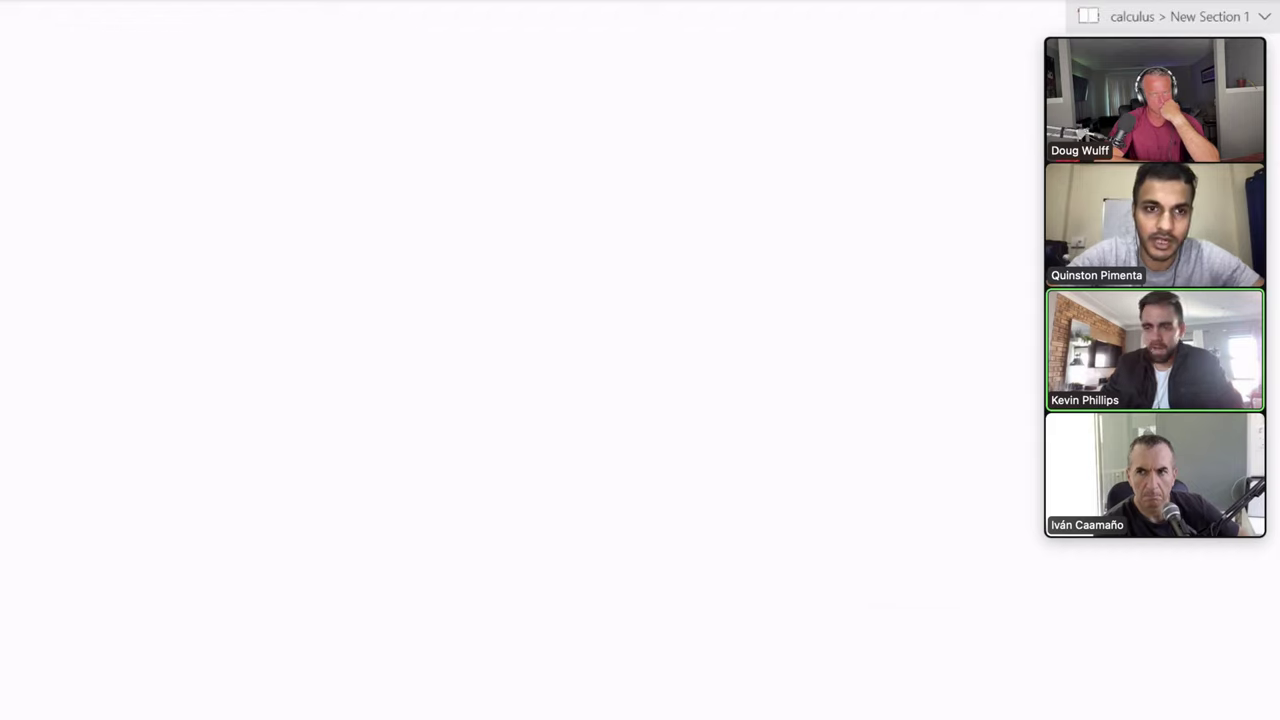
left_click(1160, 18)
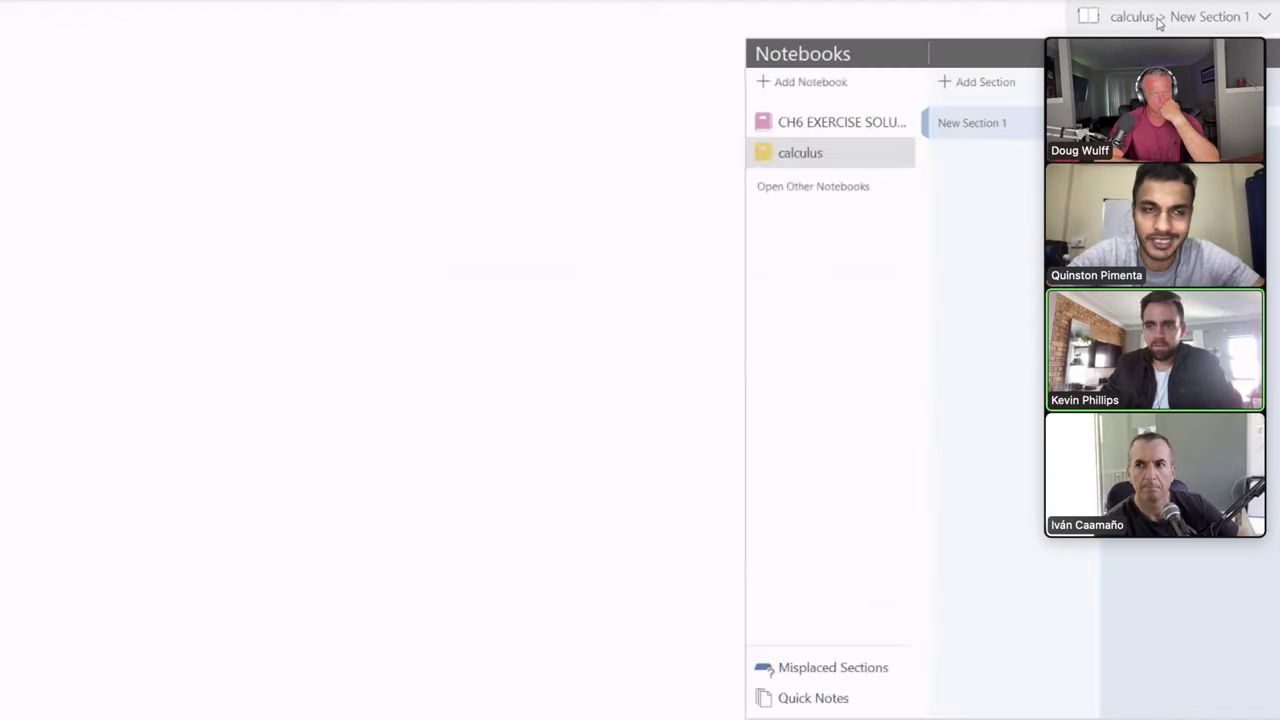
left_click(863, 124)
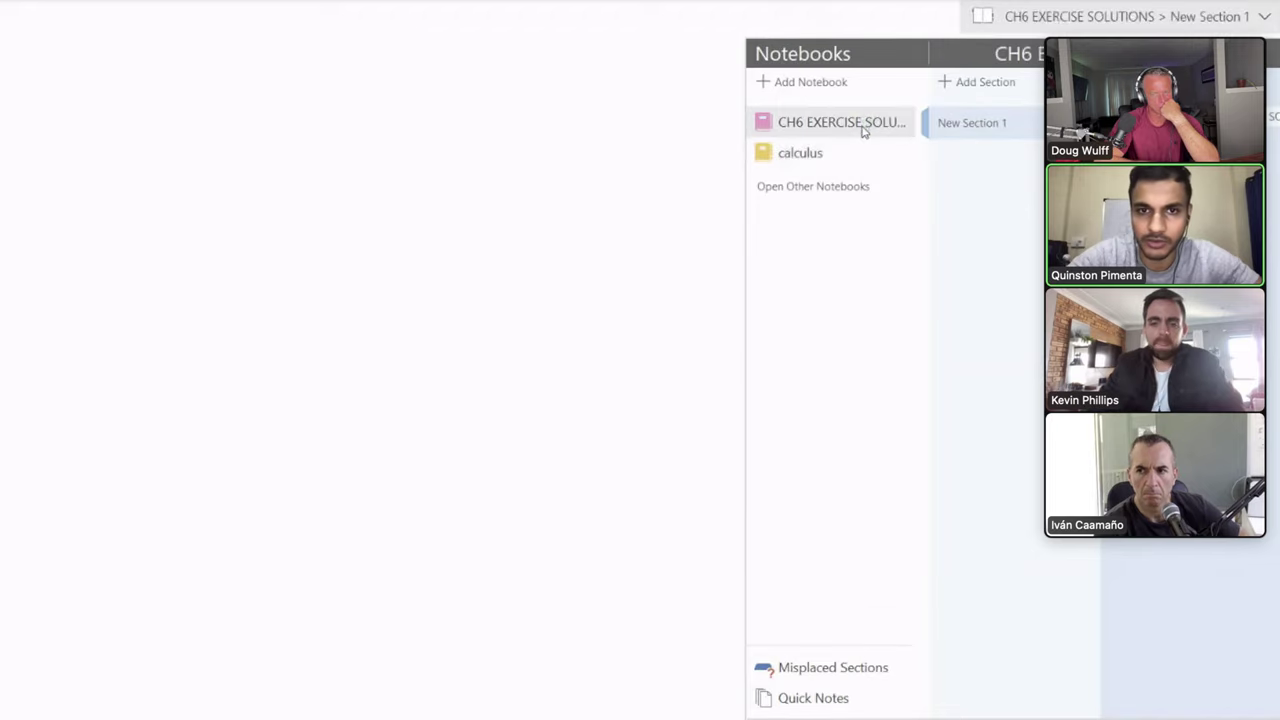
left_click(801, 154)
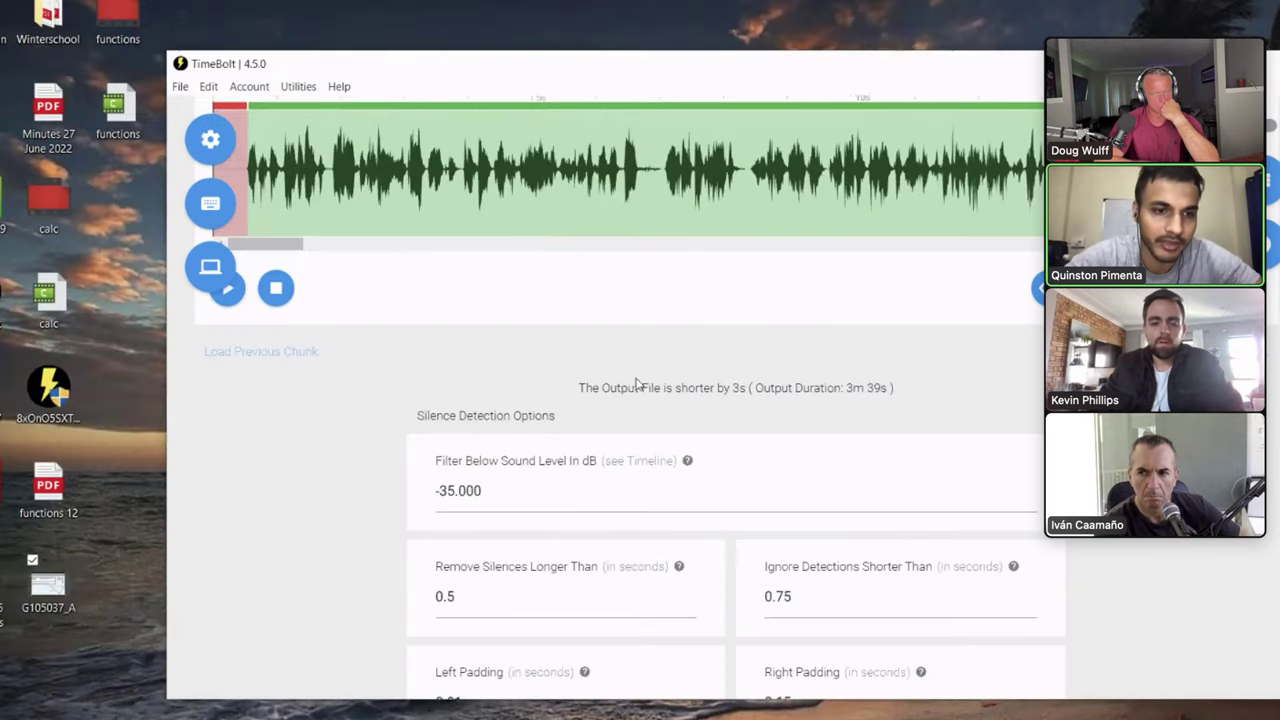
- Go to Control Panel's System page to reach the Intel(R) UHD Graphics driver update
scroll(634, 383, "down", 5)
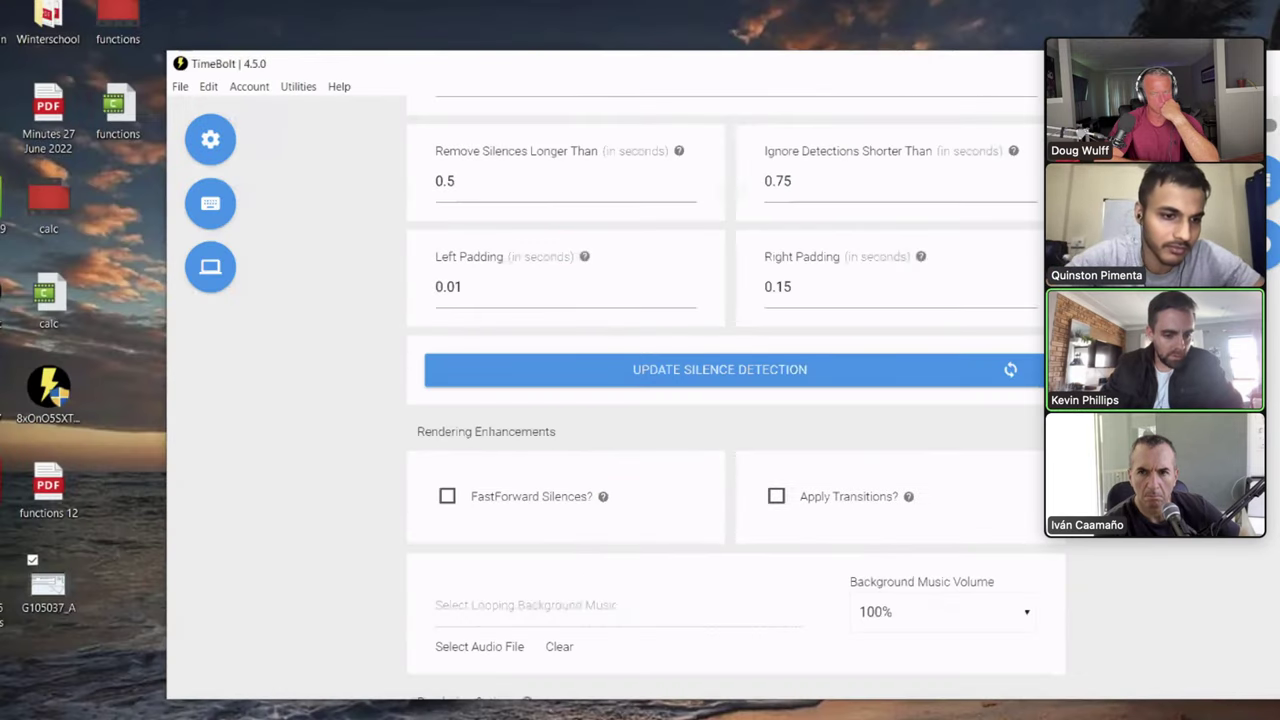
key("Escape")
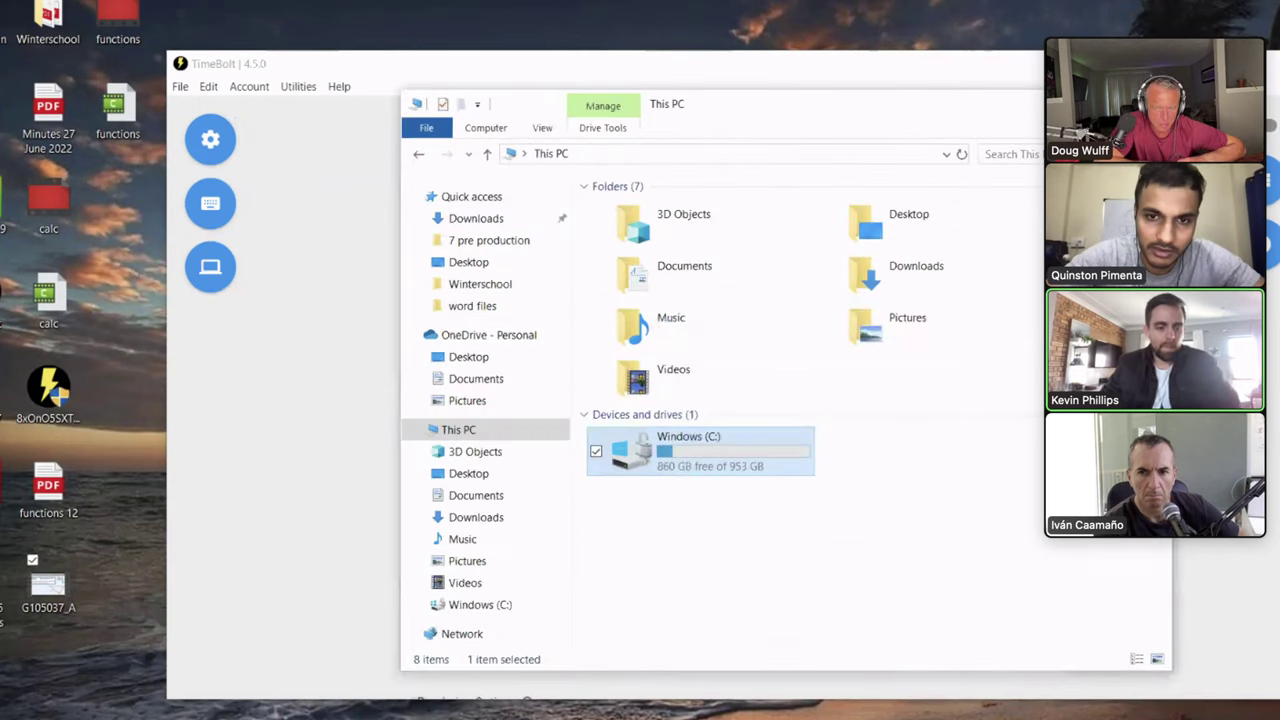
key("super")
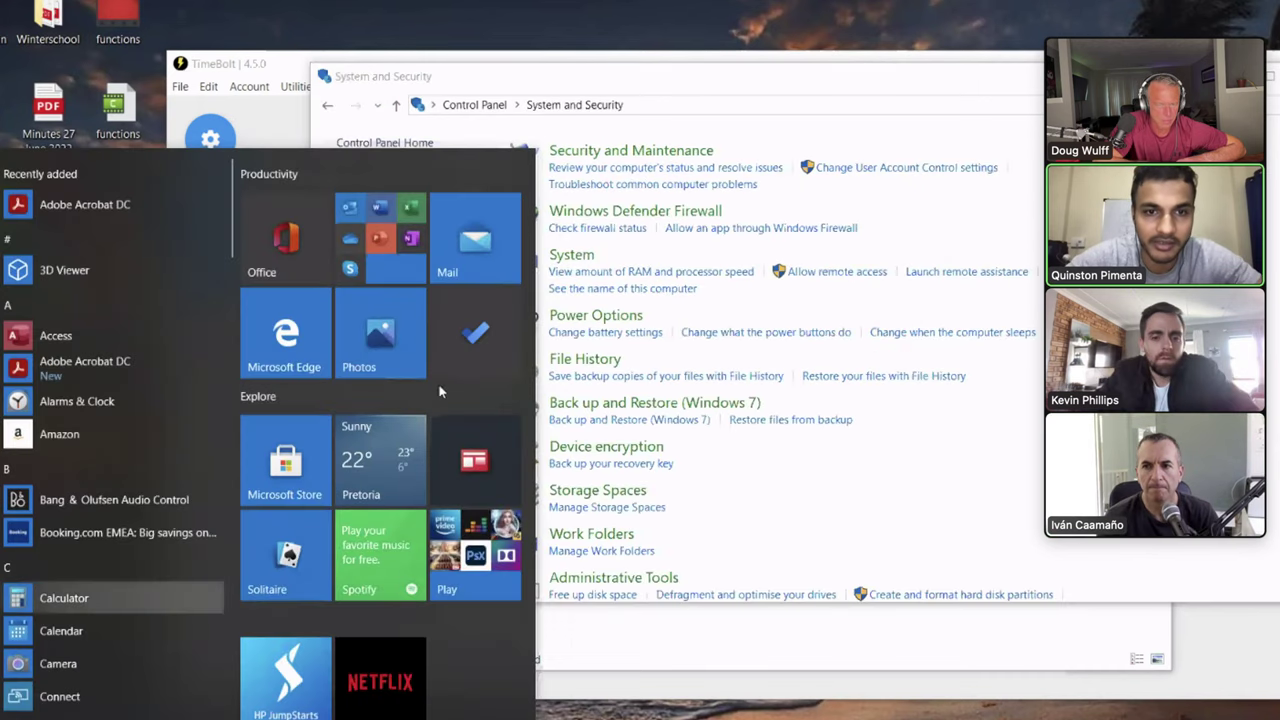
left_click(574, 258)
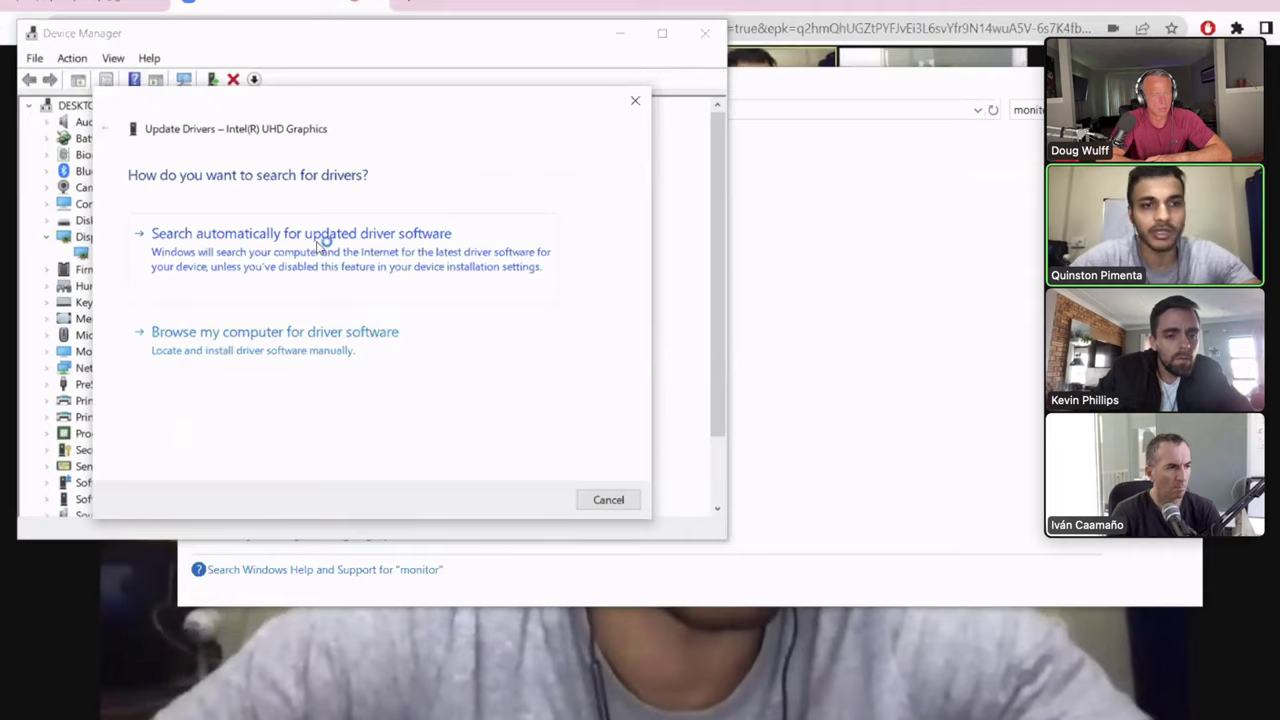
- Search automatically for updated Intel(R) UHD Graphics drivers, then bring TimeBolt forward
left_click(323, 244)
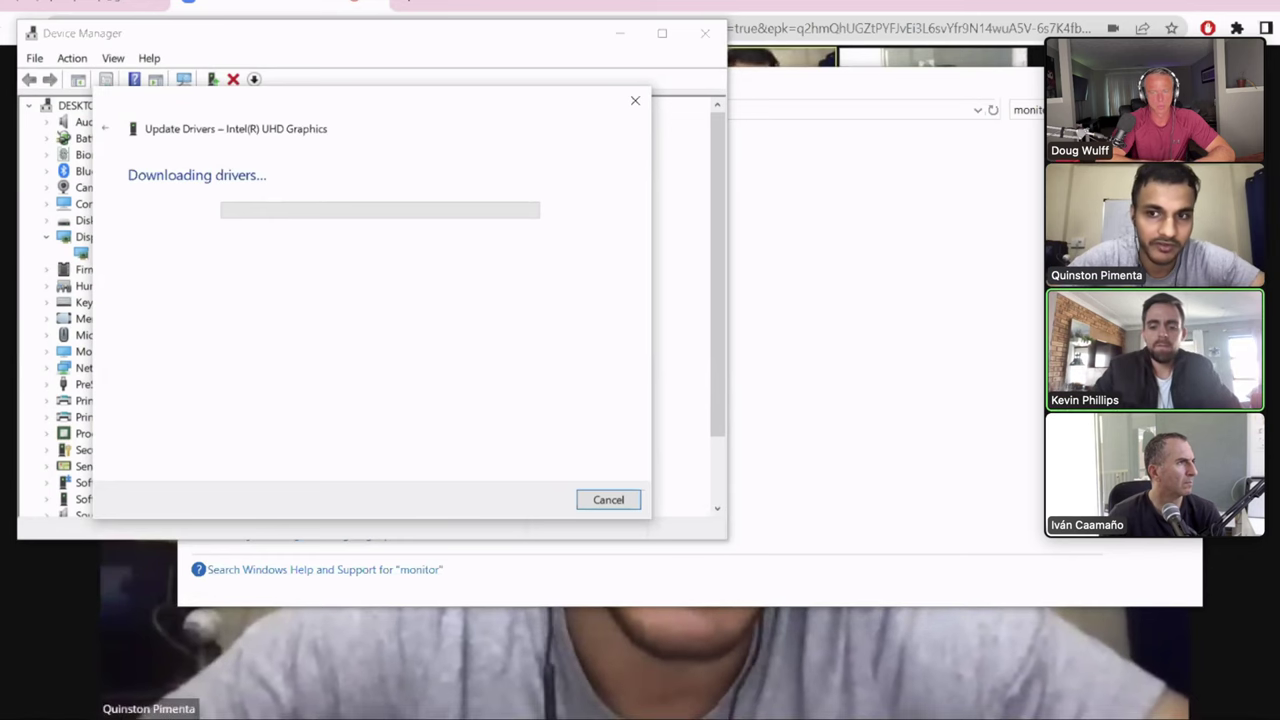
mouse_move(866, 715)
left_click(866, 665)
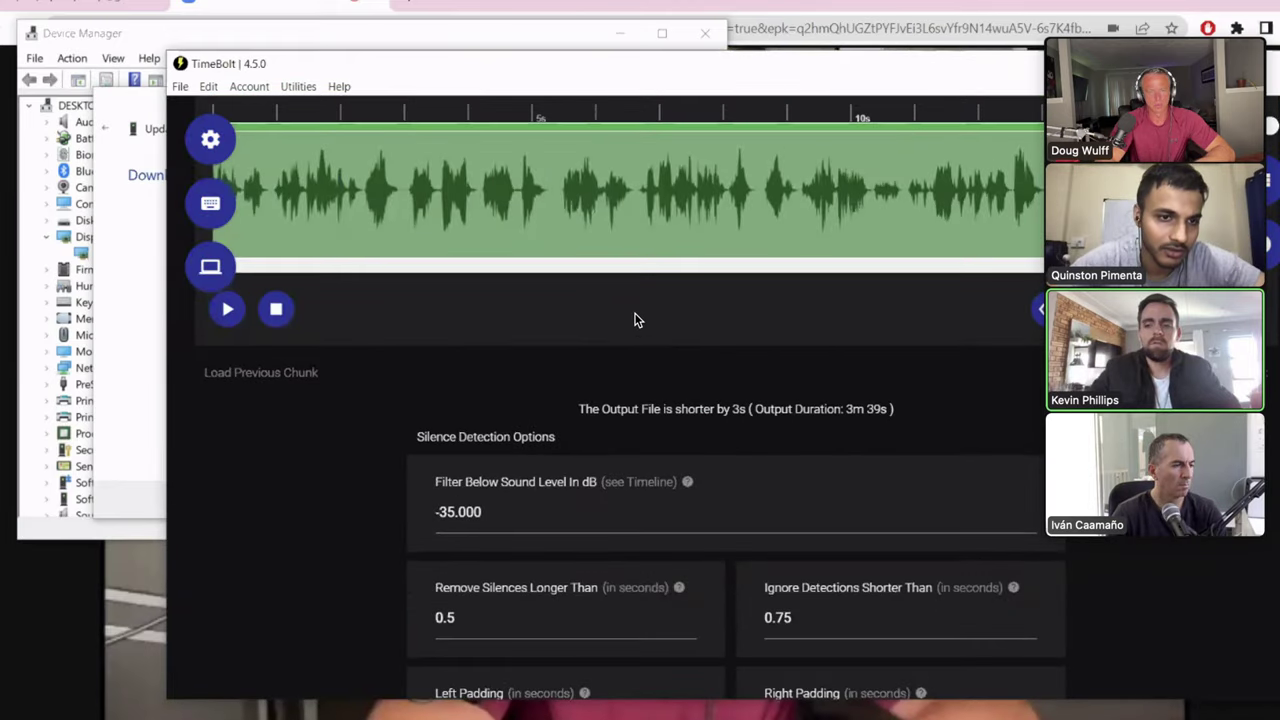
scroll(634, 320, "down", 3)
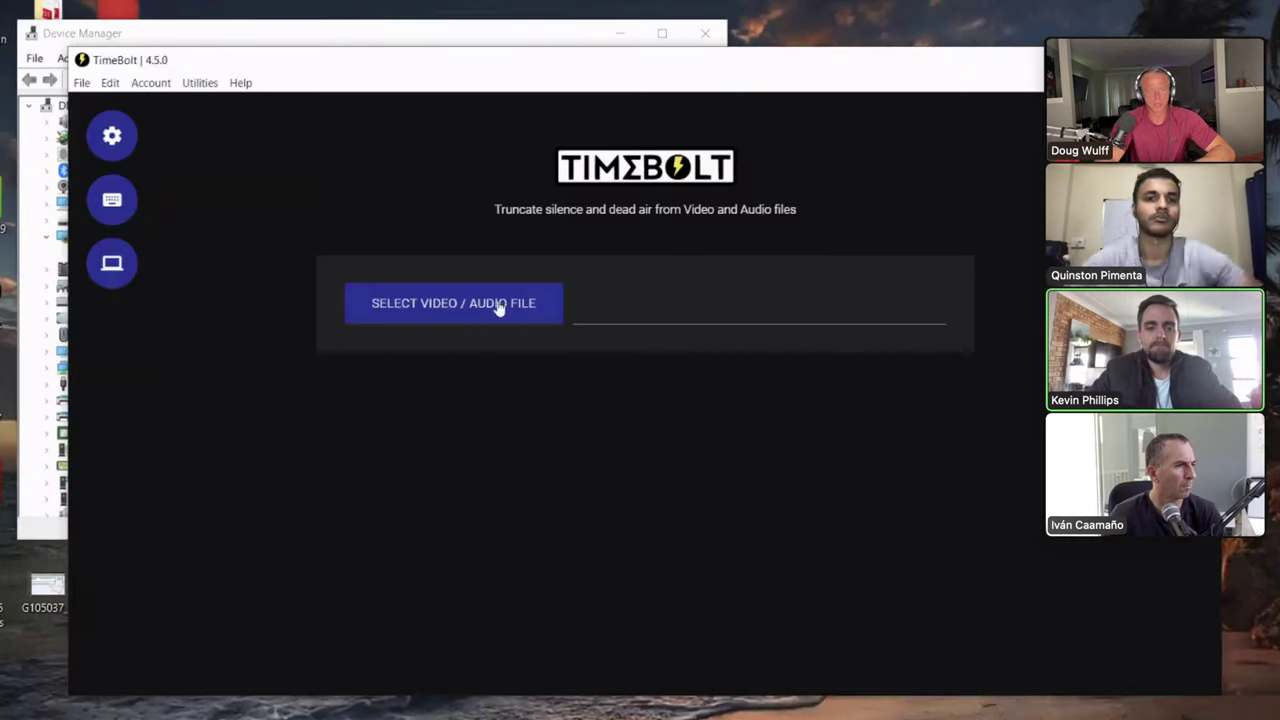
left_click(497, 300)
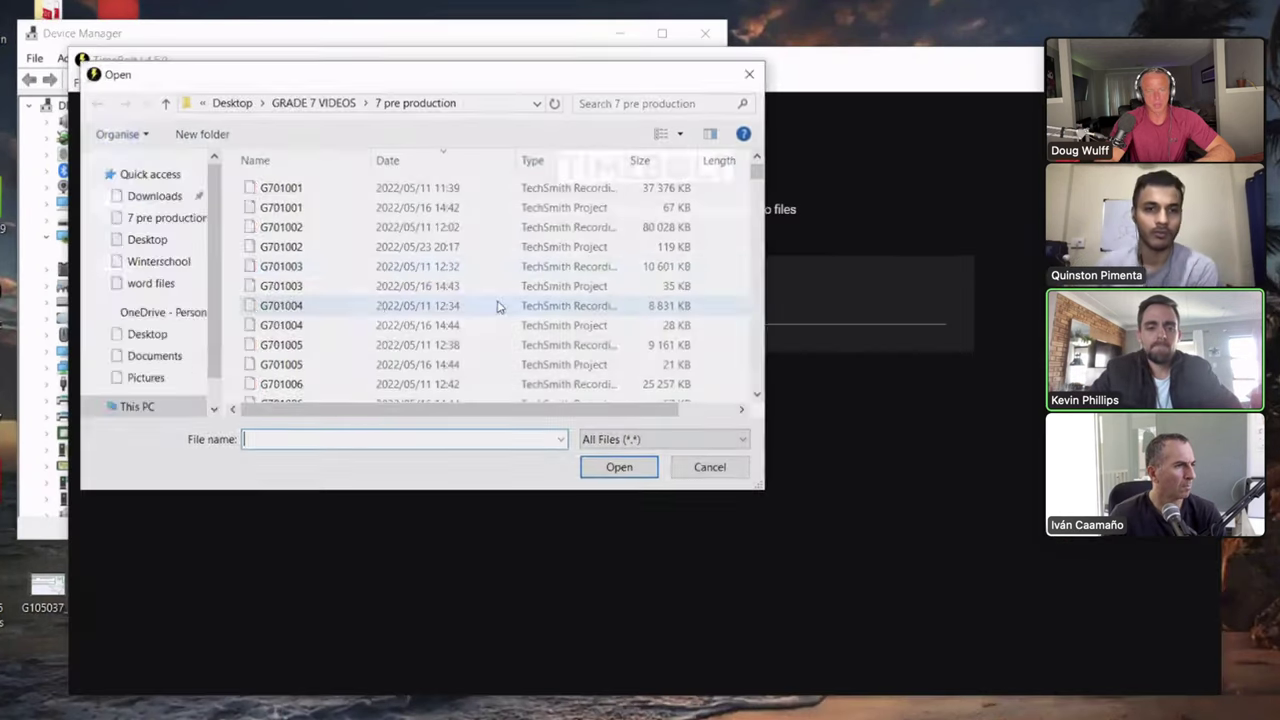
scroll(621, 383, "down", 10)
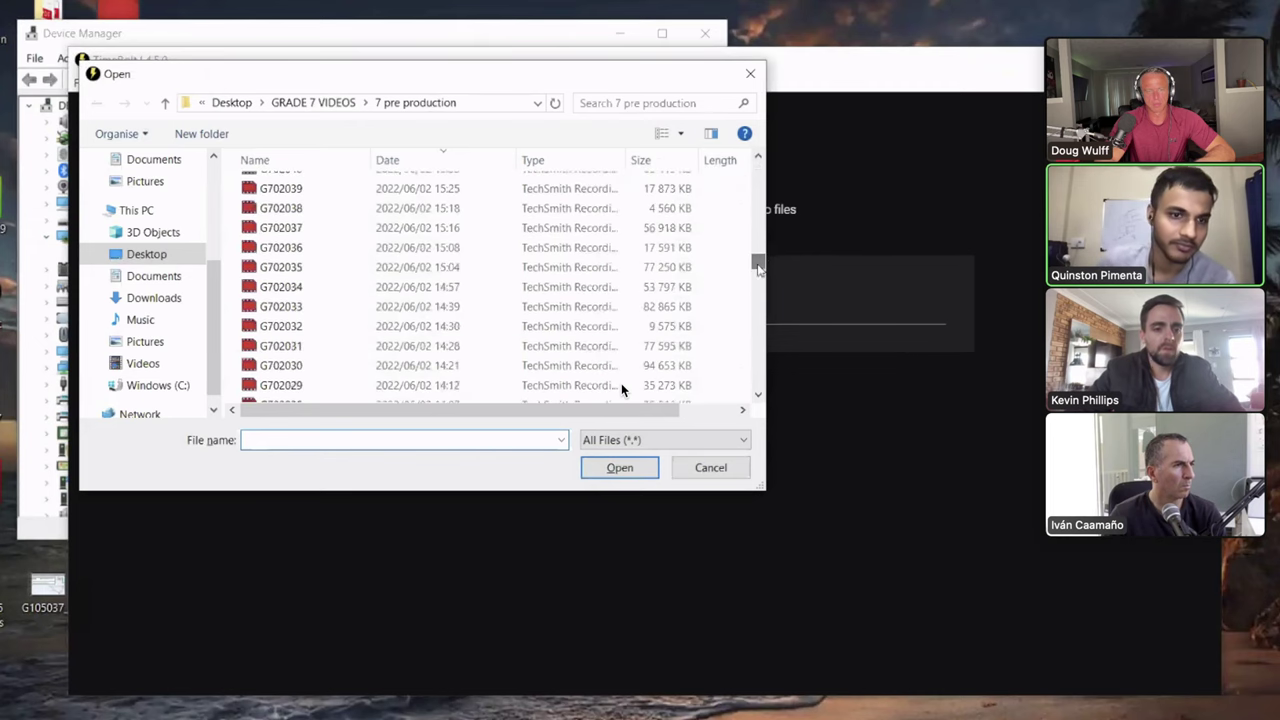
key("alt+Tab")
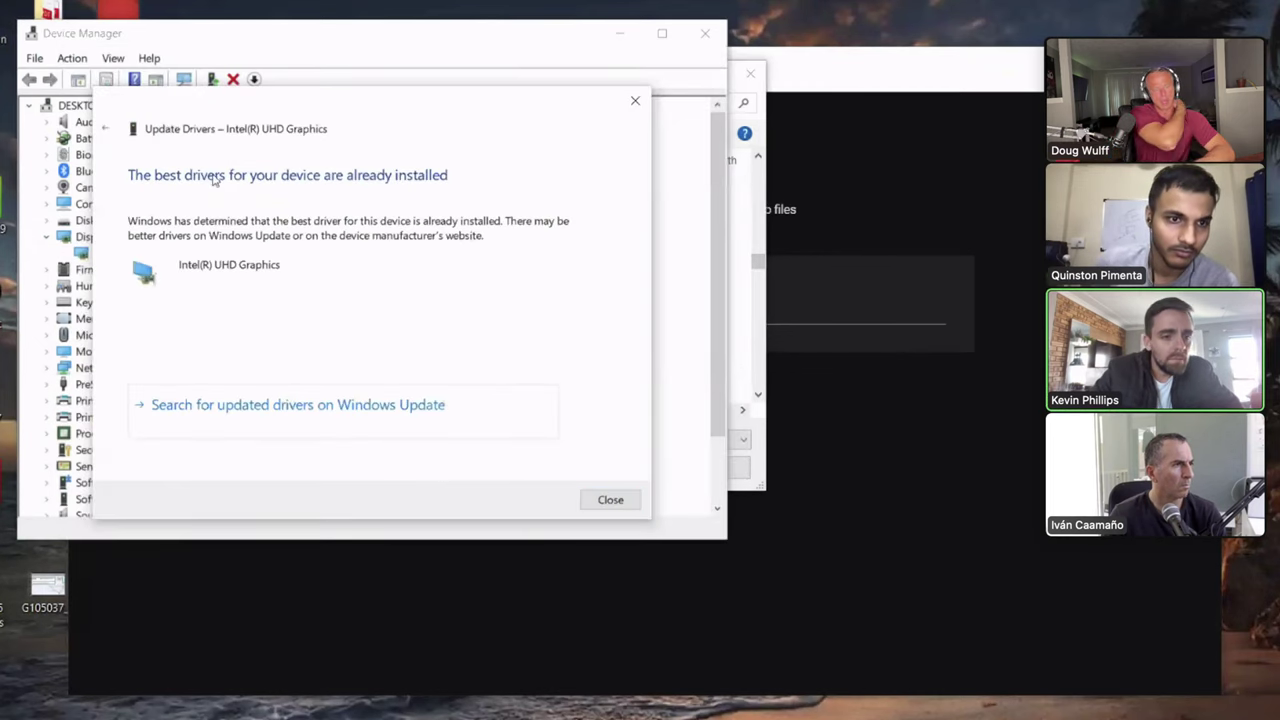
- Switch to Windows Update and scroll through the available updates
key("alt+Tab")
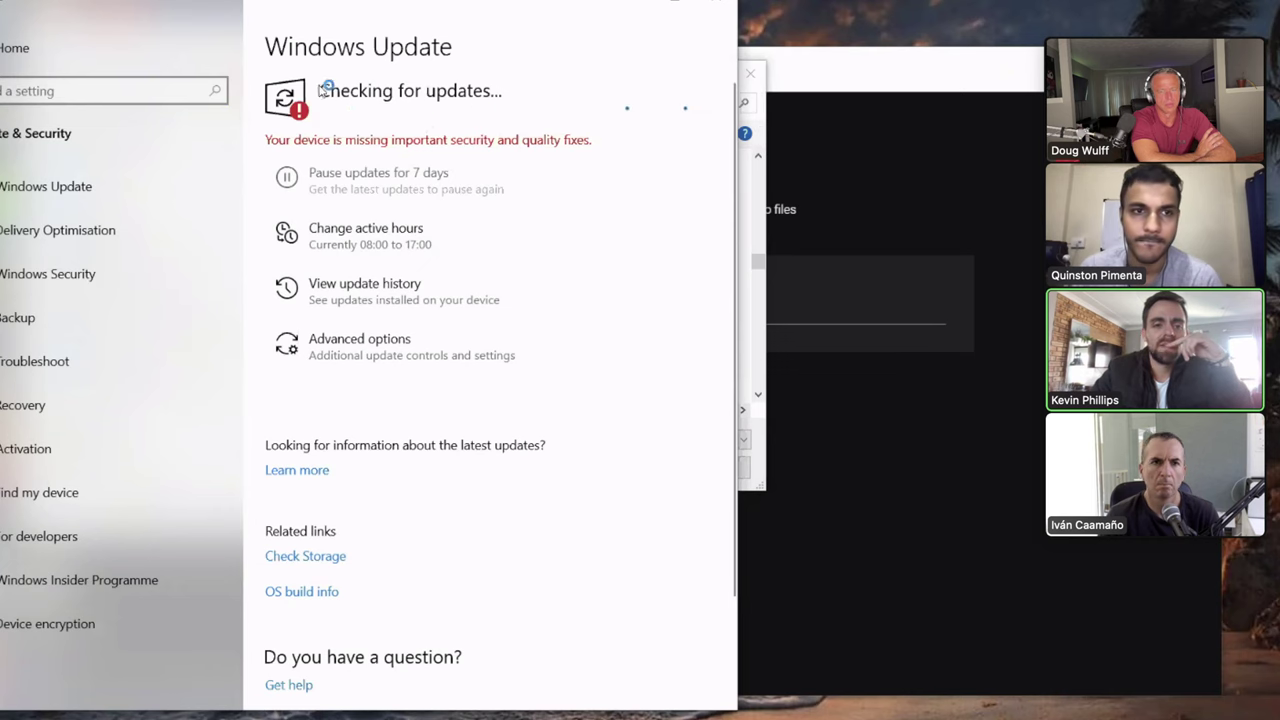
scroll(443, 290, "down", 5)
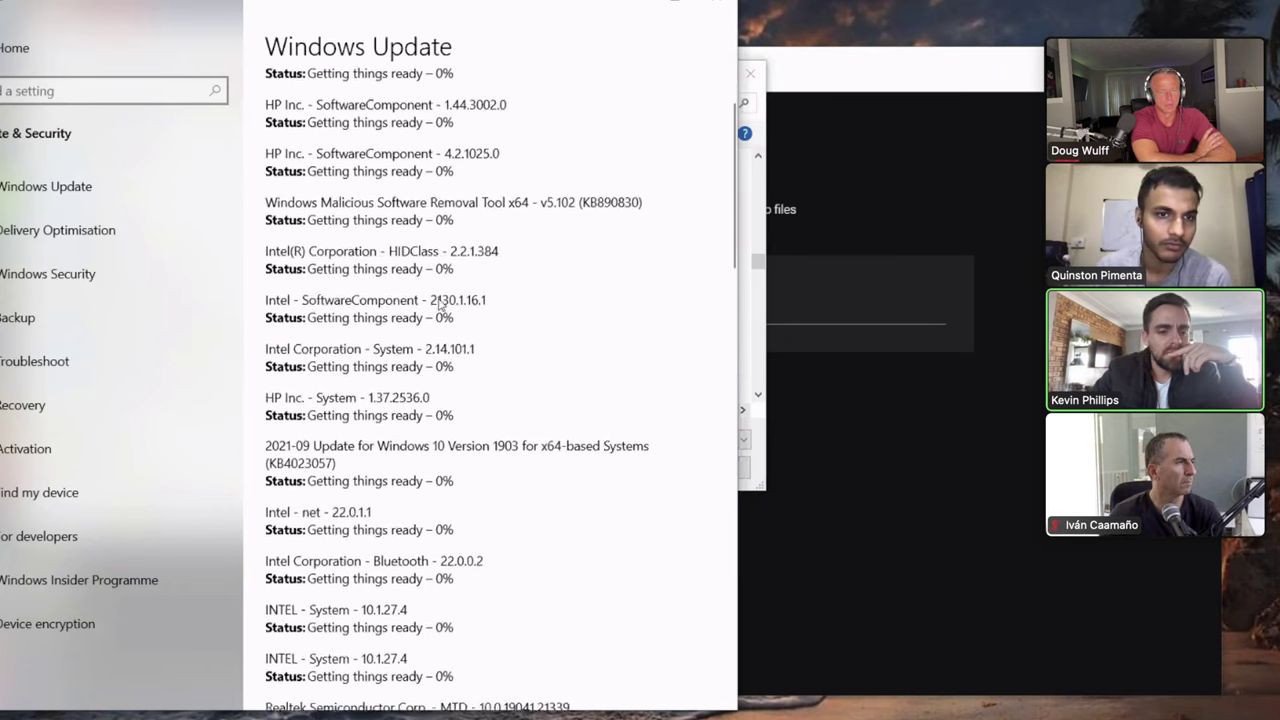
scroll(438, 304, "down", 10)
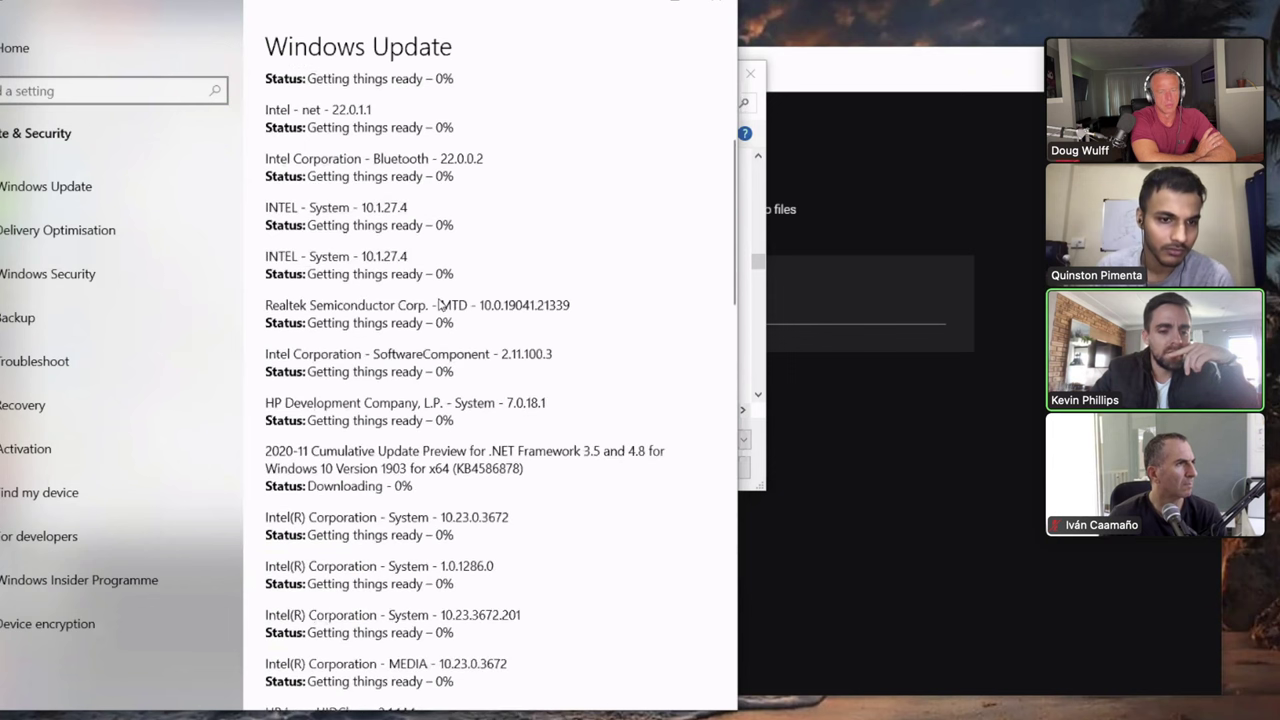
scroll(440, 305, "down", 15)
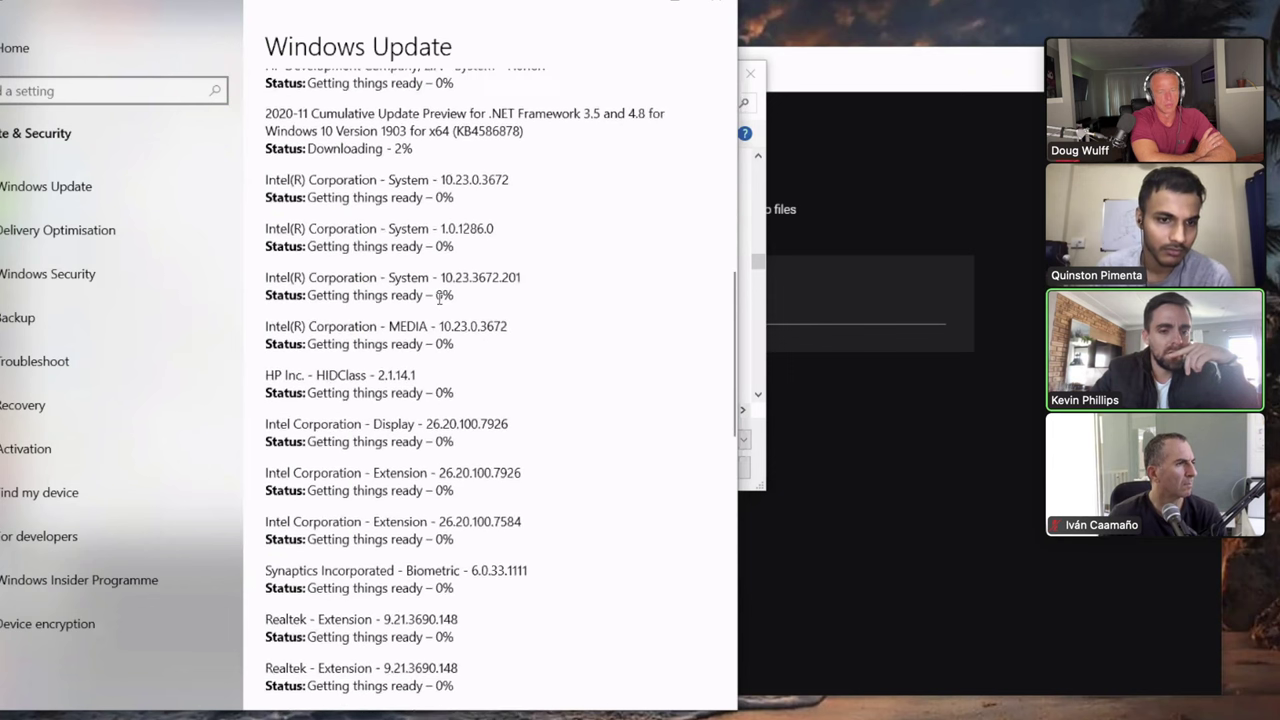
scroll(440, 303, "down", 2)
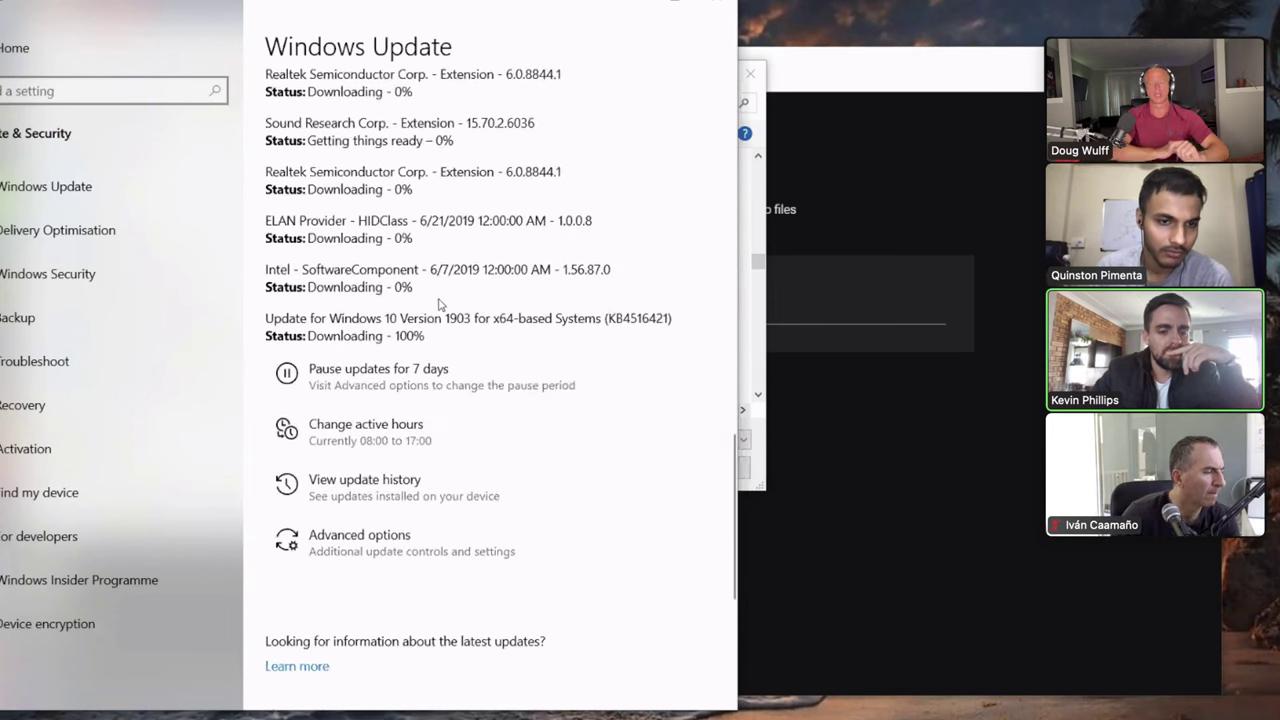
scroll(440, 302, "up", 15)
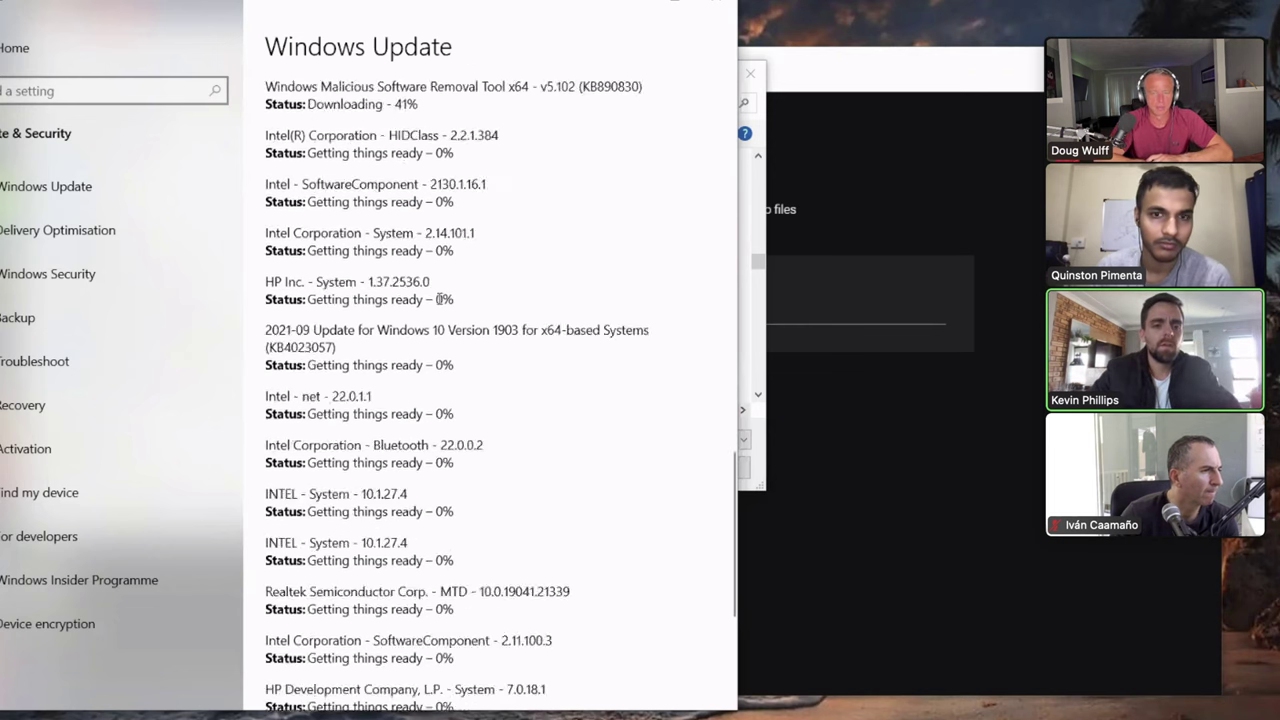
scroll(440, 299, "up", 3)
- Return to TimeBolt and close its Open dialog, keeping the GRADE 7 file loaded
key("alt+Tab")
scroll(530, 290, "down", 12)
scroll(530, 290, "down", 12)
scroll(530, 290, "down", 9)
key("Escape")
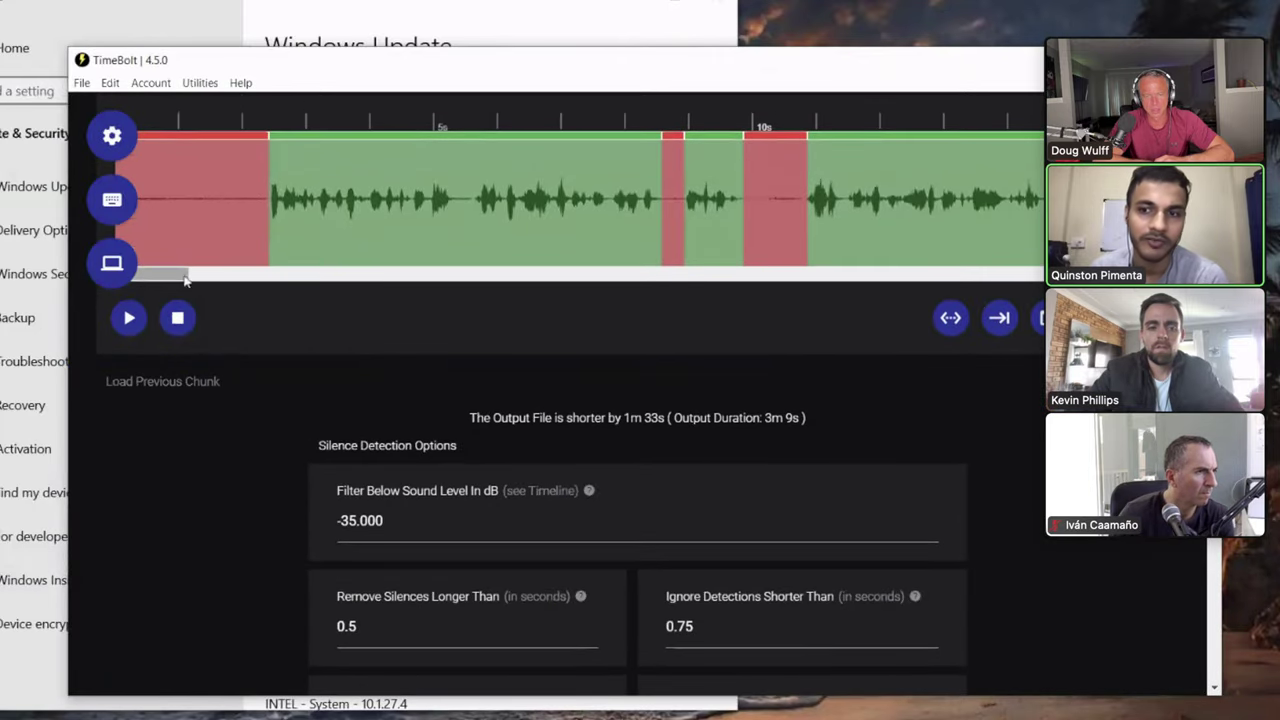
- Add the trimmed video to the render queue as G706044filtered1.mp4
left_click_drag(185, 280, 415, 278)
scroll(521, 331, "down", 1)
scroll(521, 331, "down", 8)
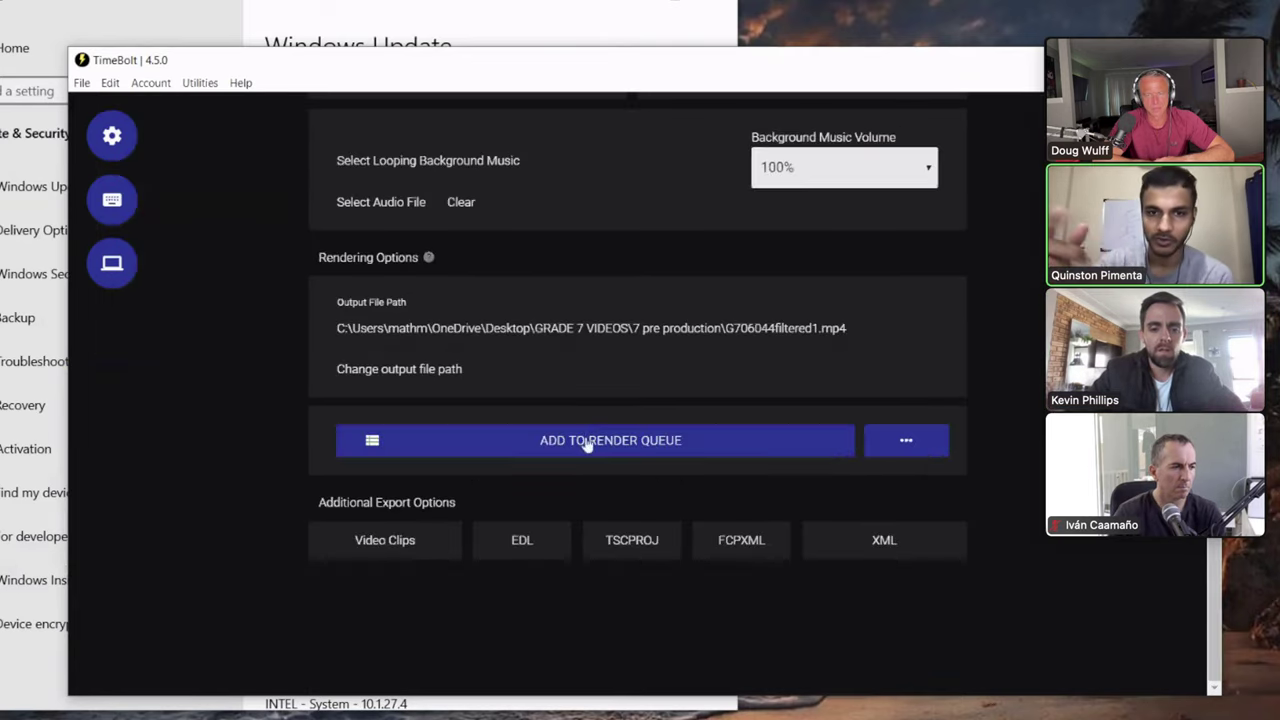
left_click(586, 443)
- Mark the 2:23–2:29 silence block on the timeline to be kept
scroll(820, 380, "up", 6)
scroll(820, 380, "up", 3)
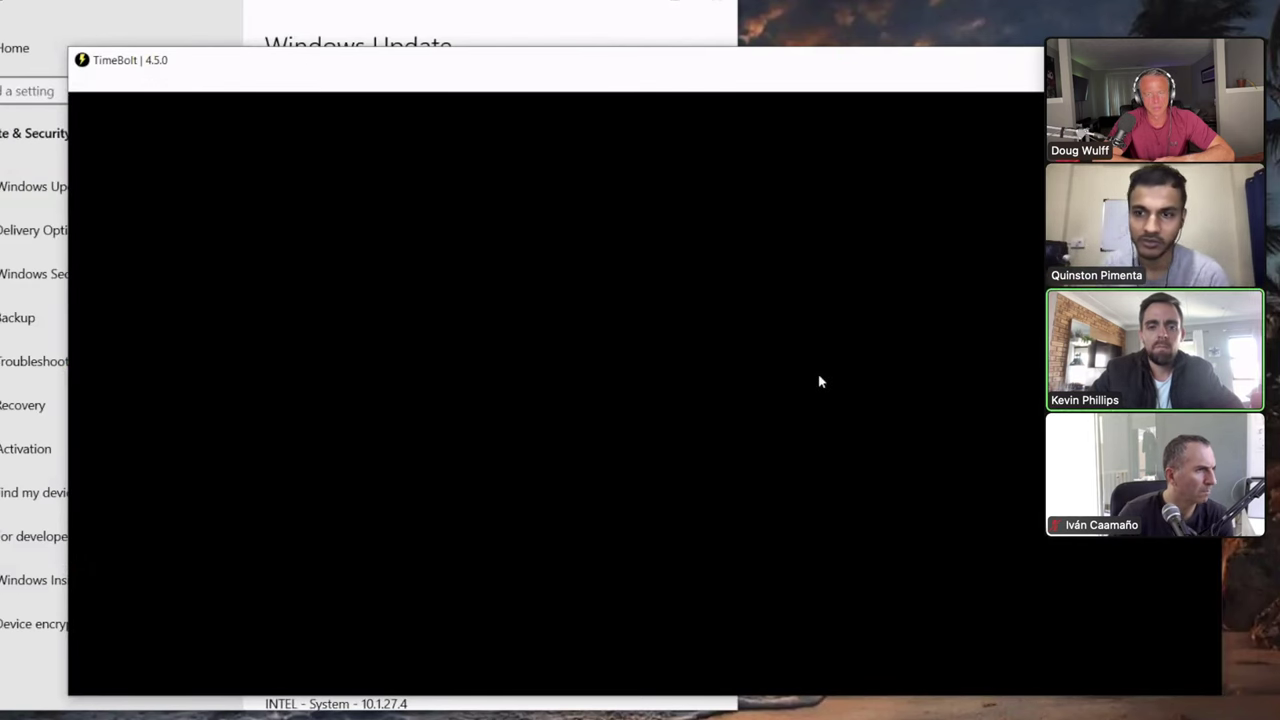
scroll(820, 380, "up", 2)
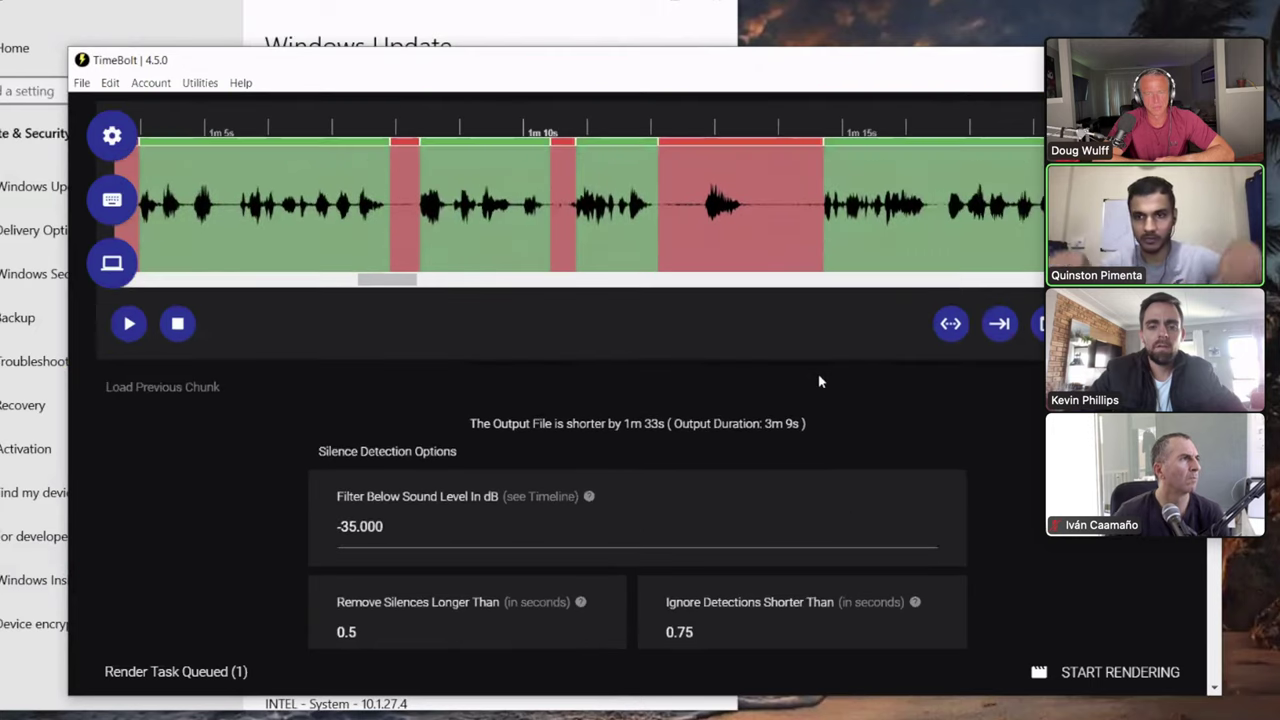
left_click_drag(411, 283, 676, 293)
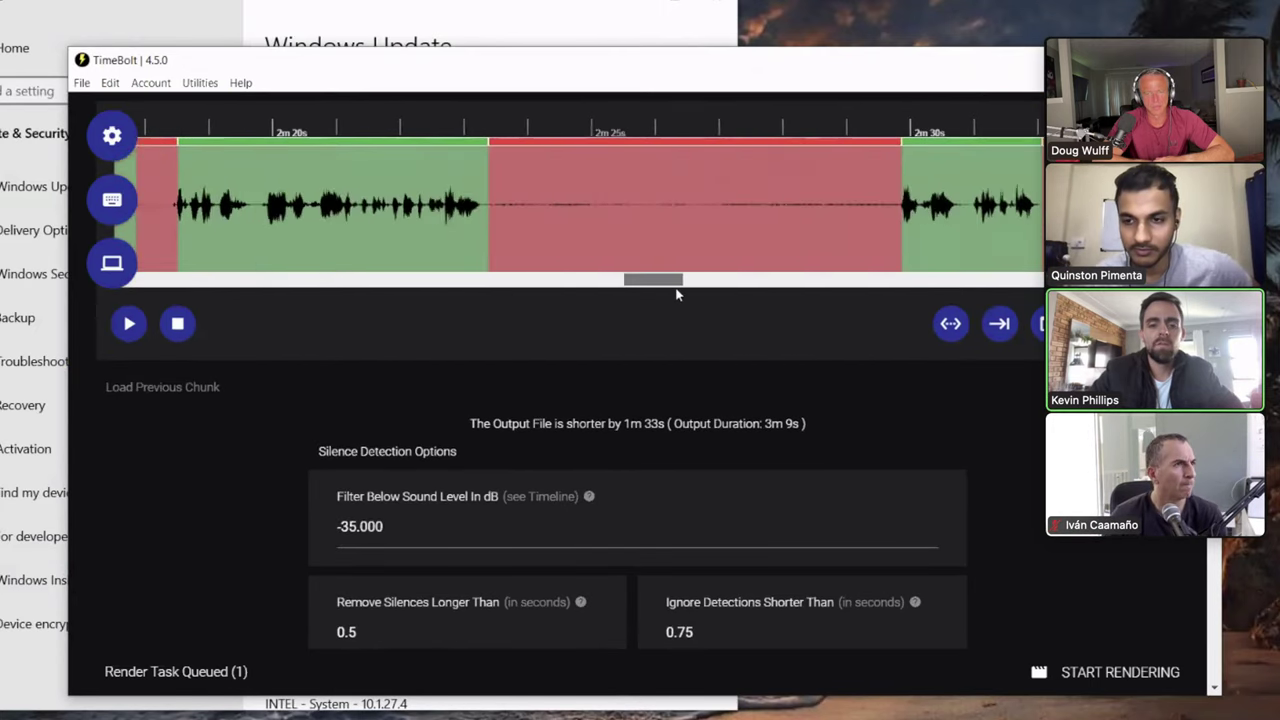
left_click(668, 148)
- Review the remaining silence cuts along the timeline, then return to Windows Update
scroll(775, 370, "down", 4)
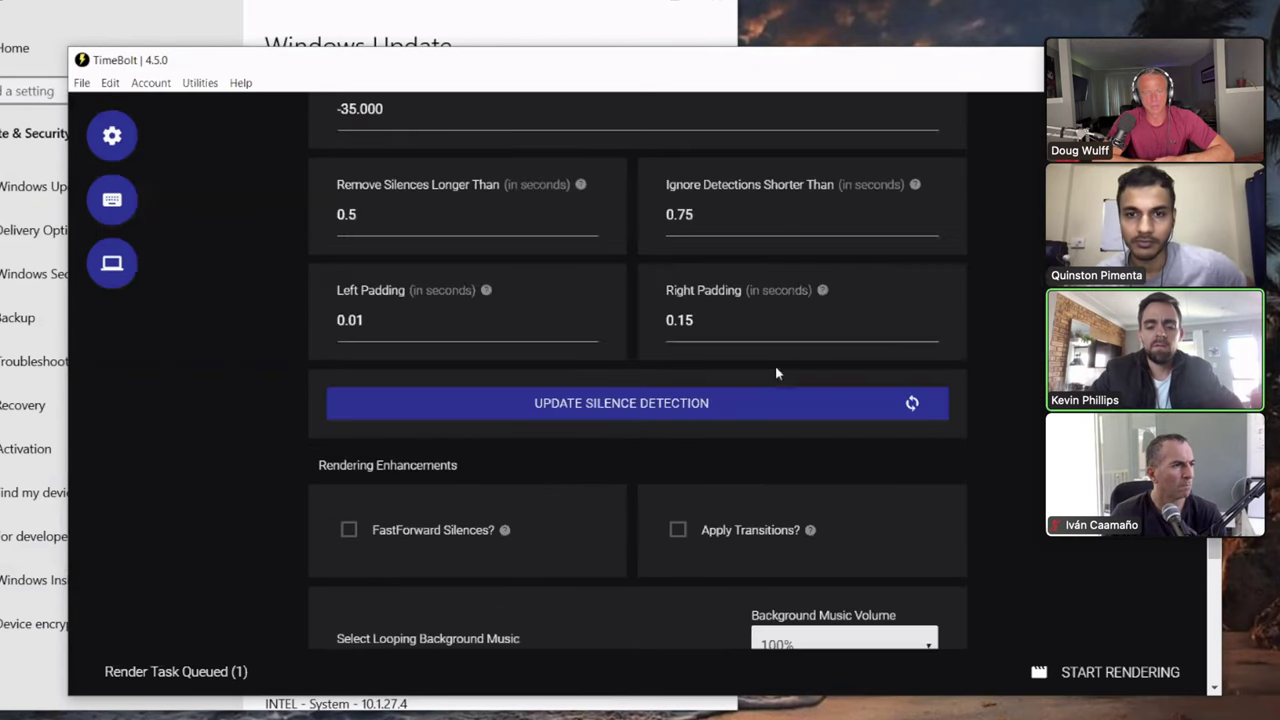
scroll(775, 370, "down", 5)
scroll(1005, 362, "up", 1)
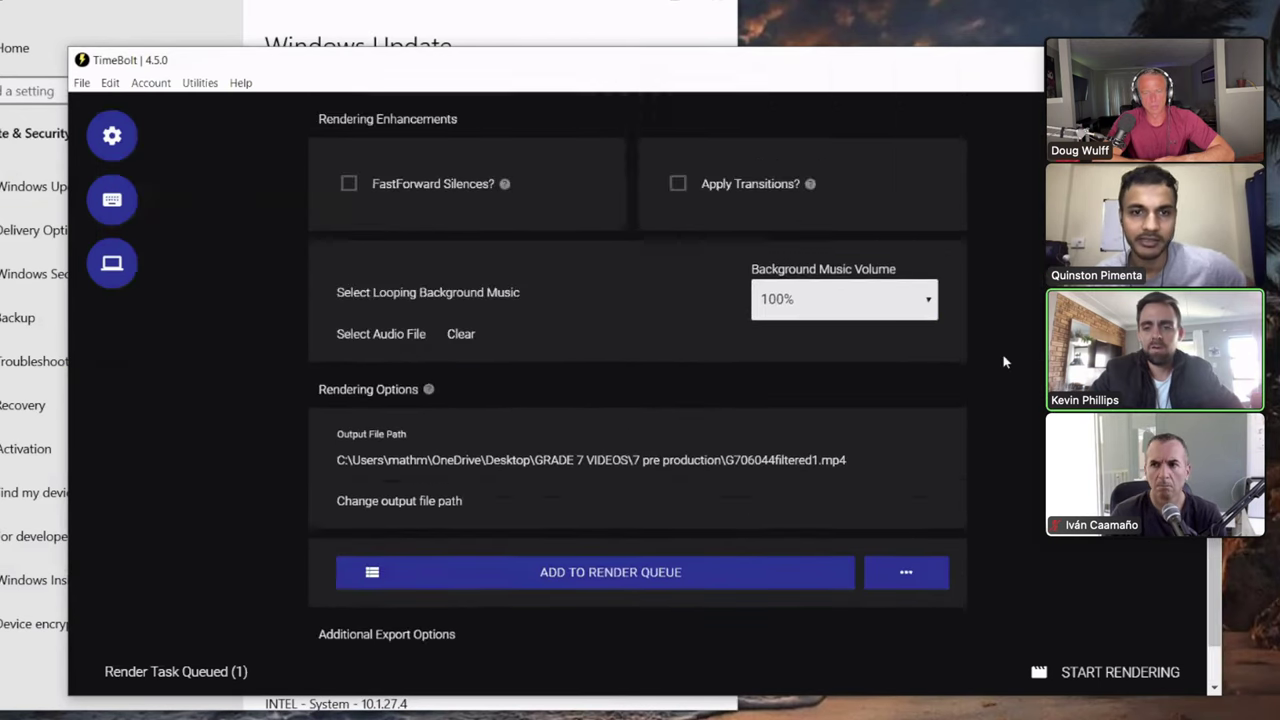
scroll(1005, 362, "up", 5)
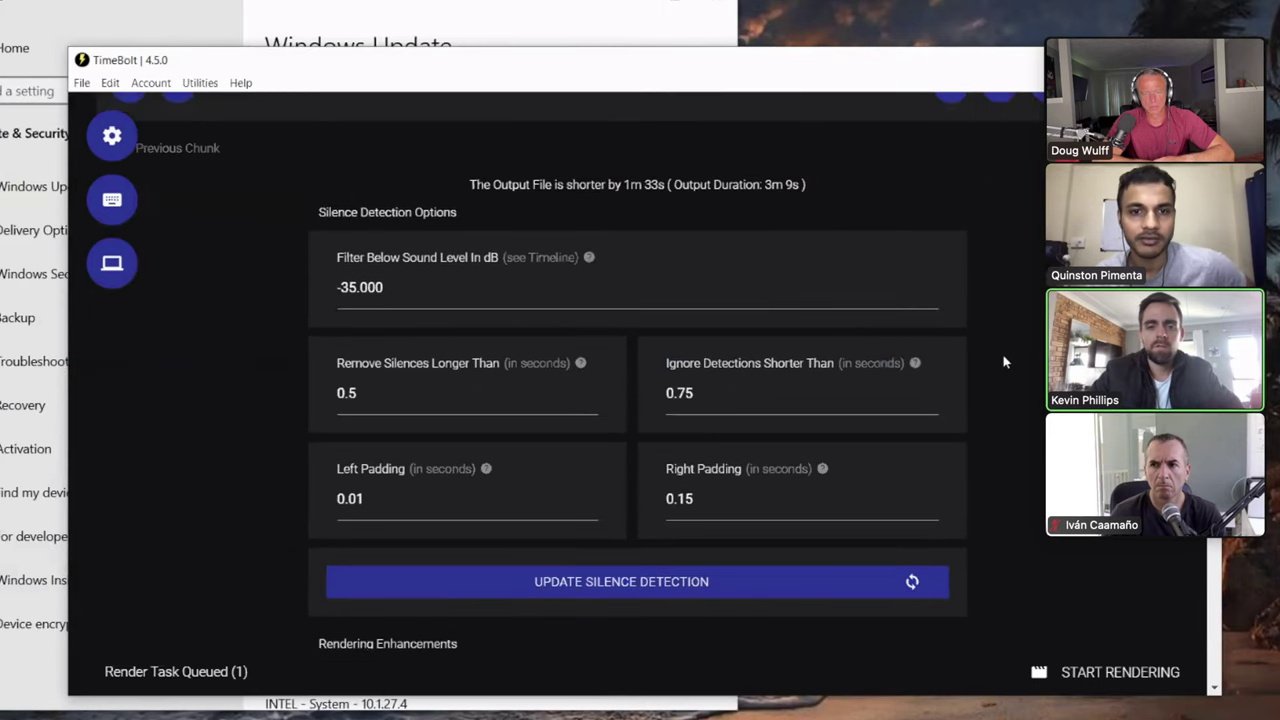
scroll(1005, 362, "up", 2)
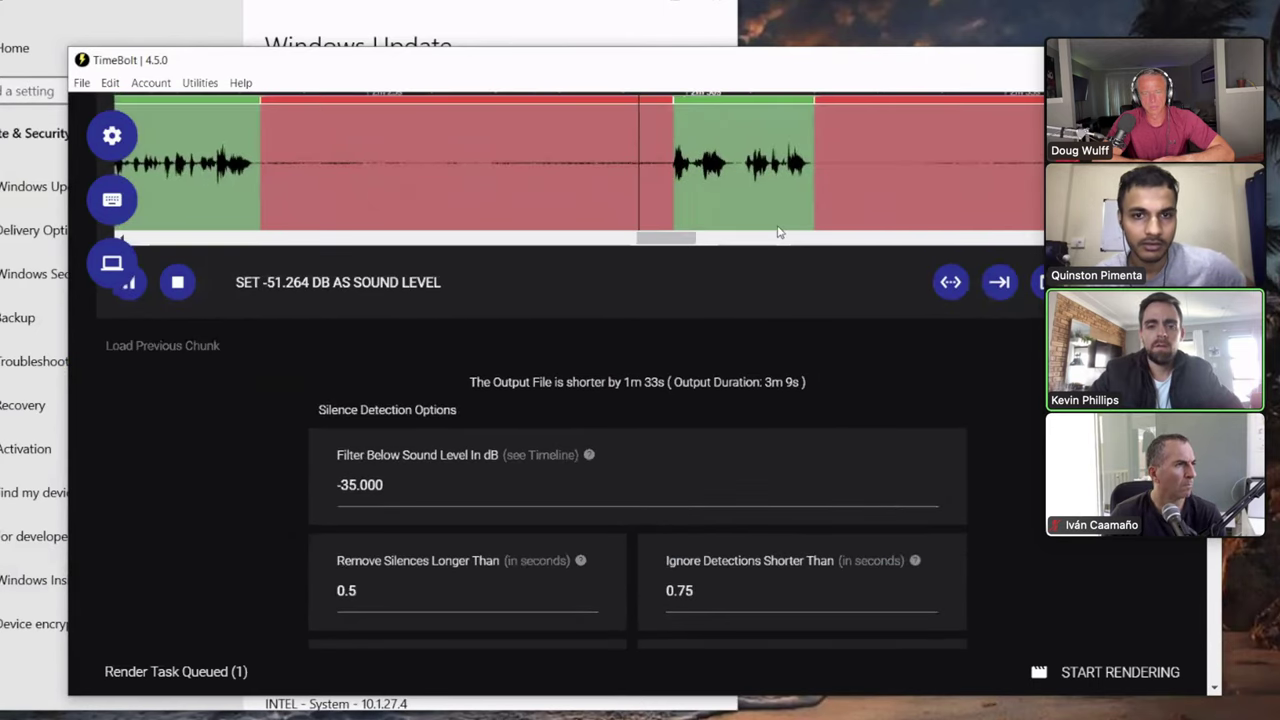
scroll(690, 175, "right", 4)
scroll(698, 279, "up", 1)
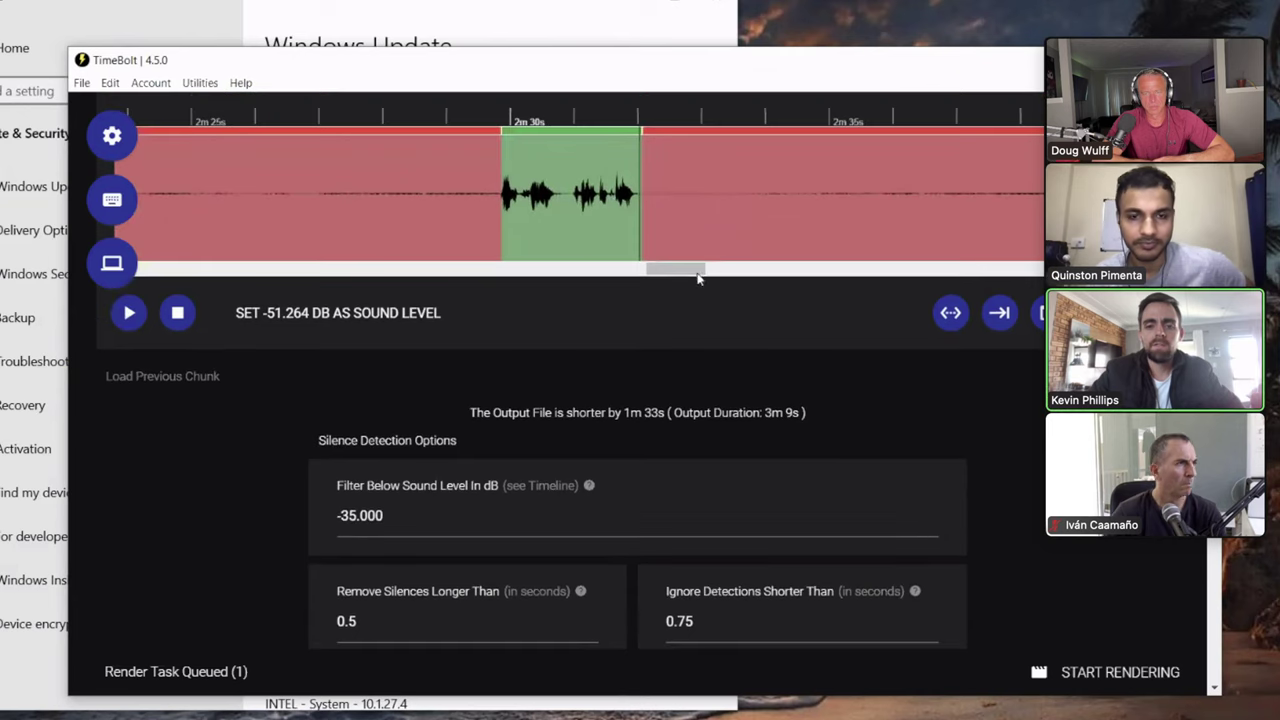
left_click_drag(698, 279, 787, 276)
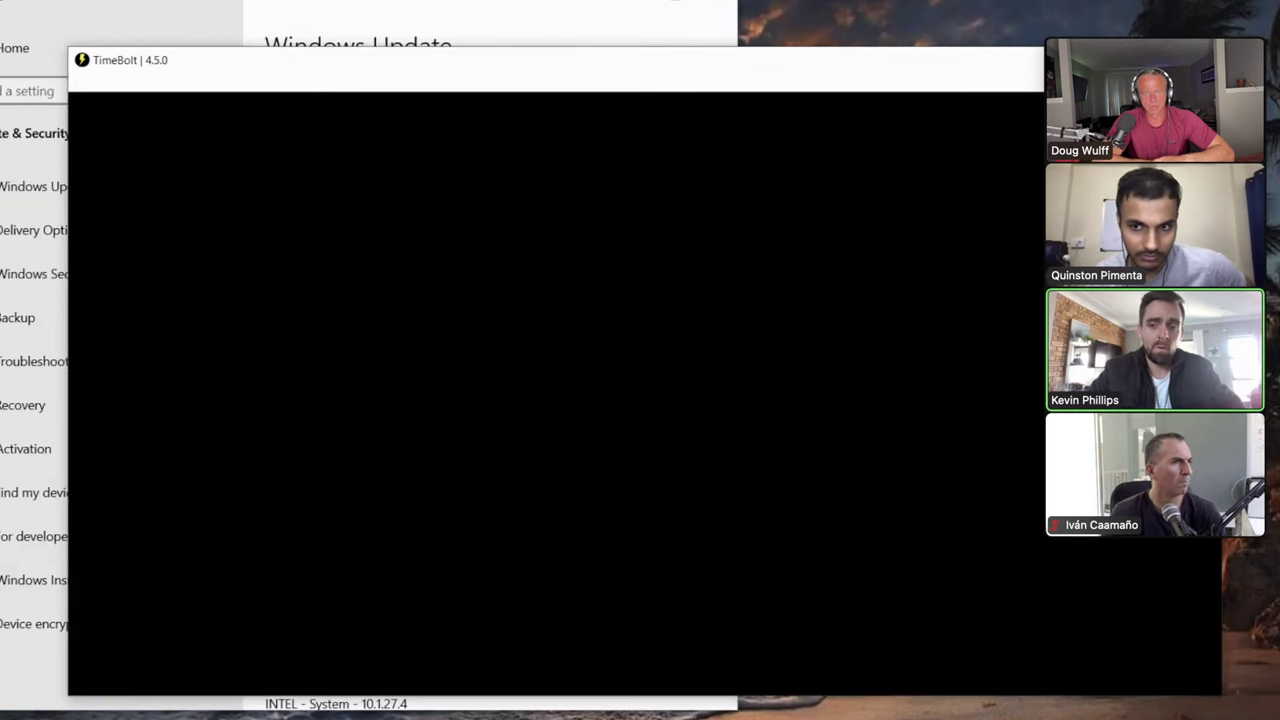
scroll(640, 390, "down", 8)
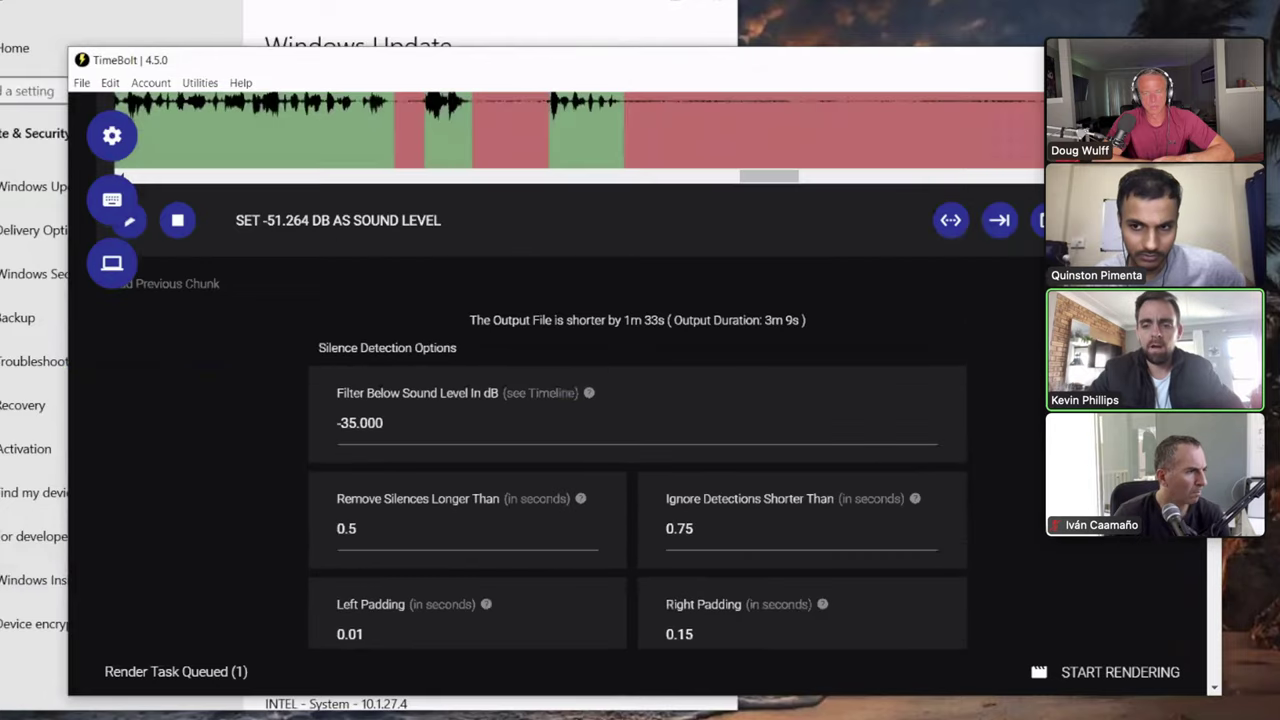
scroll(640, 390, "down", 8)
scroll(640, 390, "down", 2)
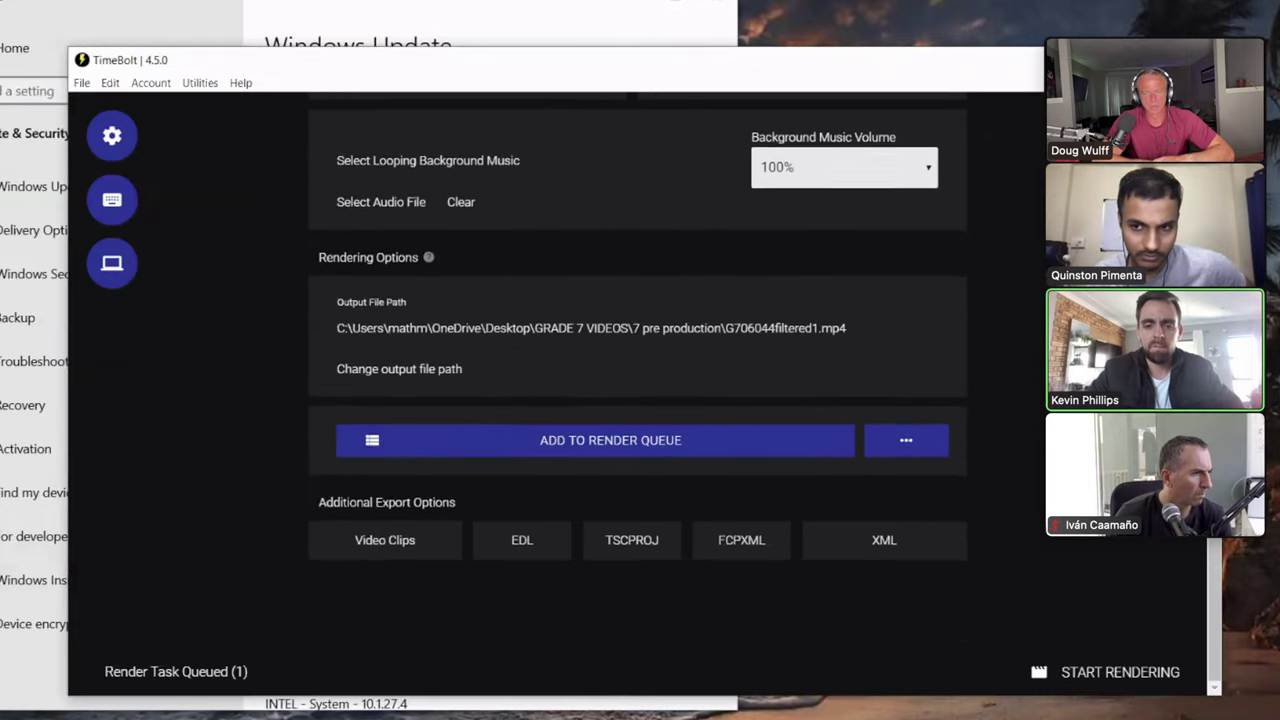
scroll(640, 390, "up", 6)
scroll(640, 390, "down", 4)
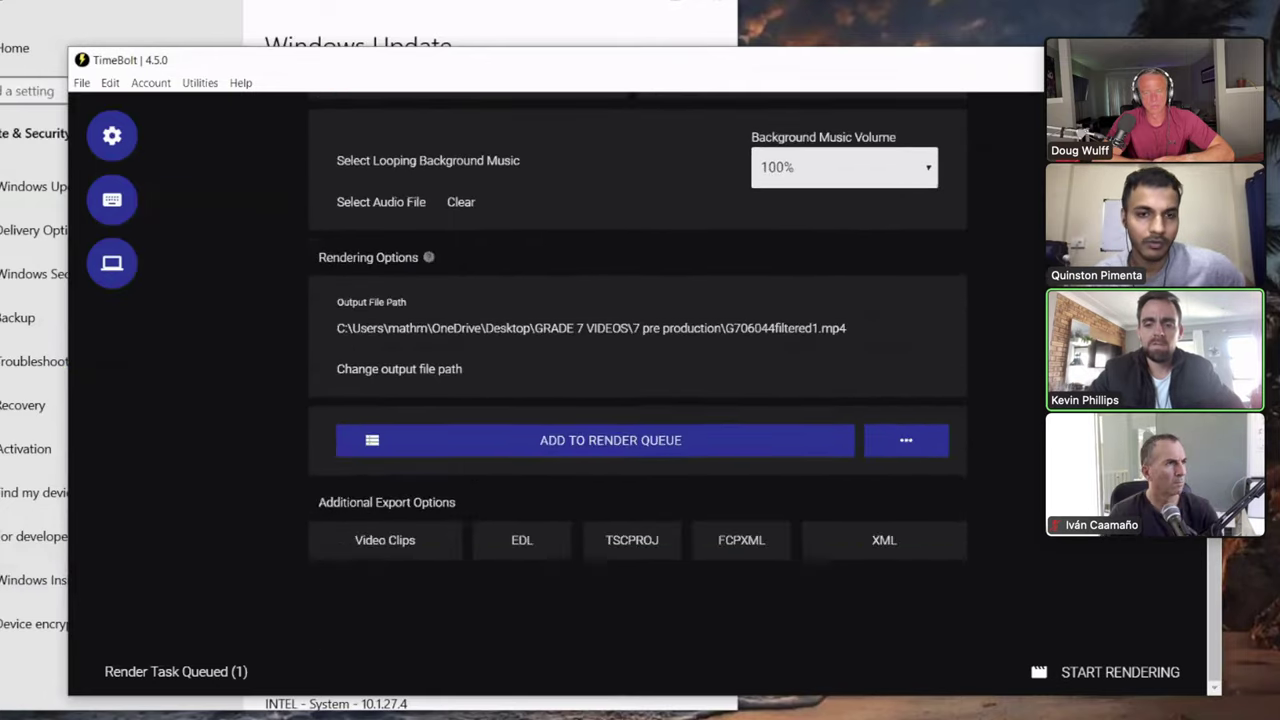
scroll(640, 390, "up", 10)
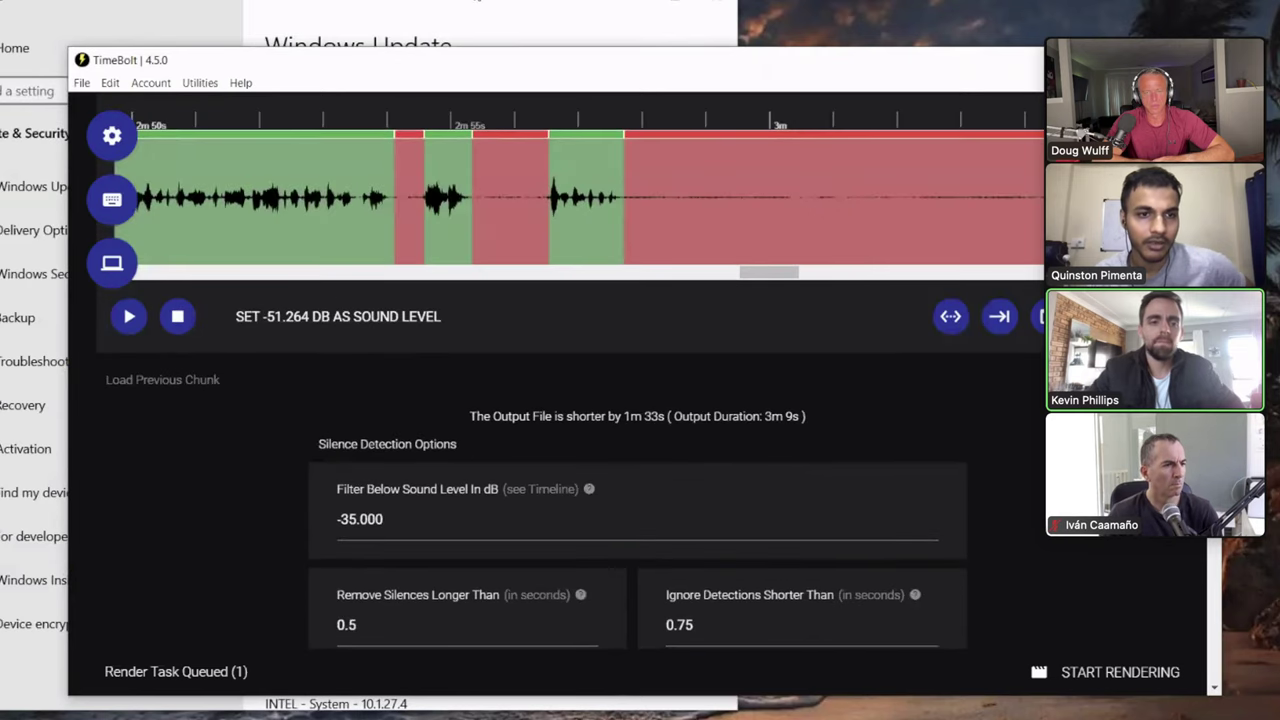
left_click(485, 30)
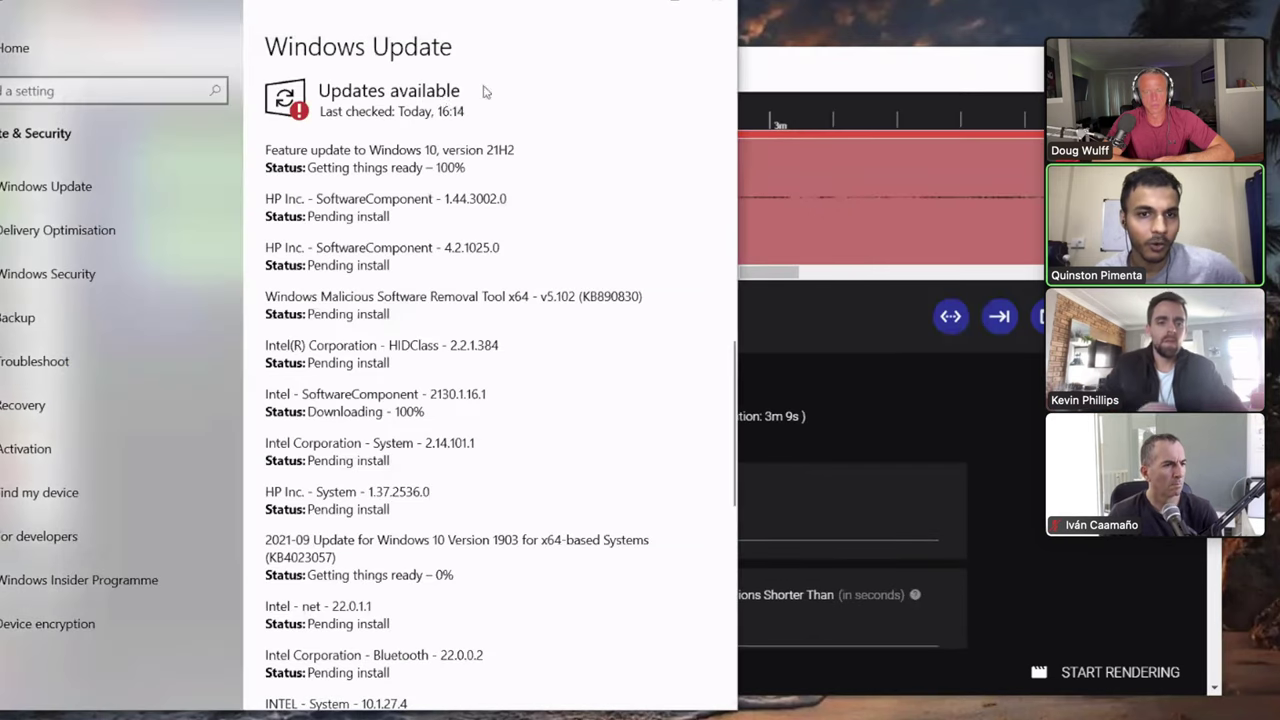
- Minimise Windows Update, TimeBolt and Device Manager, then switch to the Zoom meeting
left_click(632, 3)
key("super+Down")
left_click(705, 28)
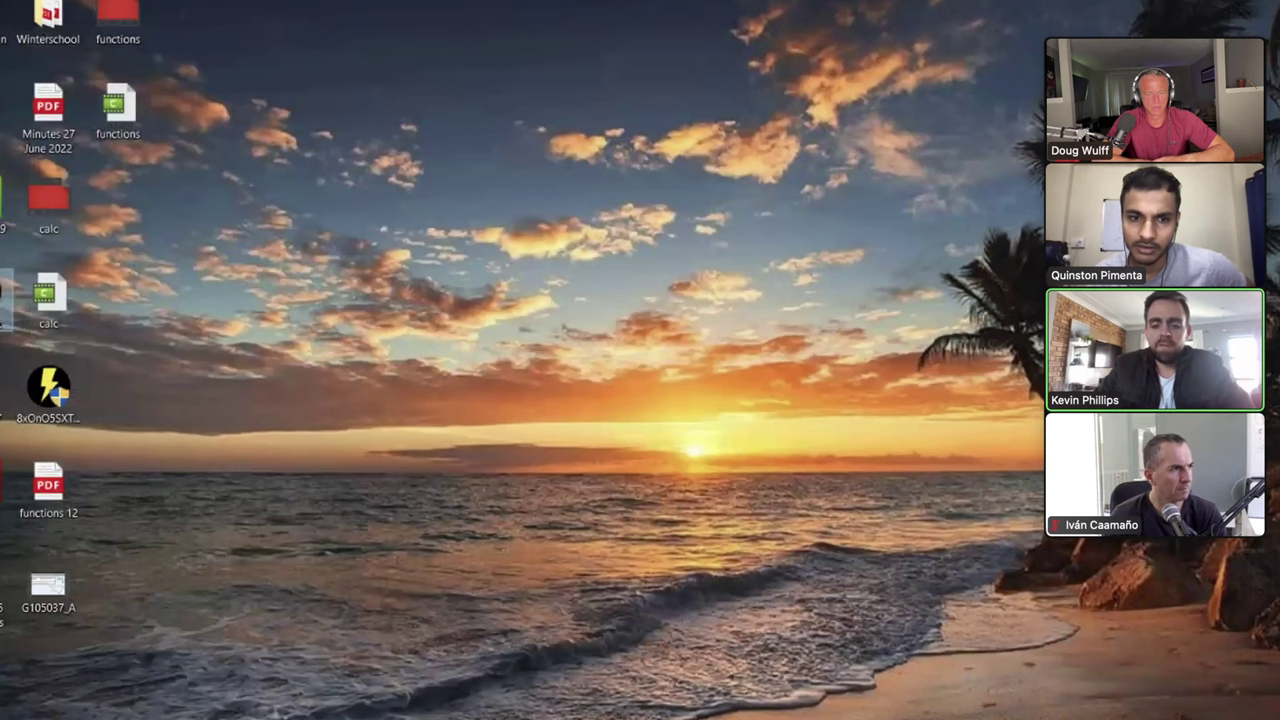
key("alt+Tab")
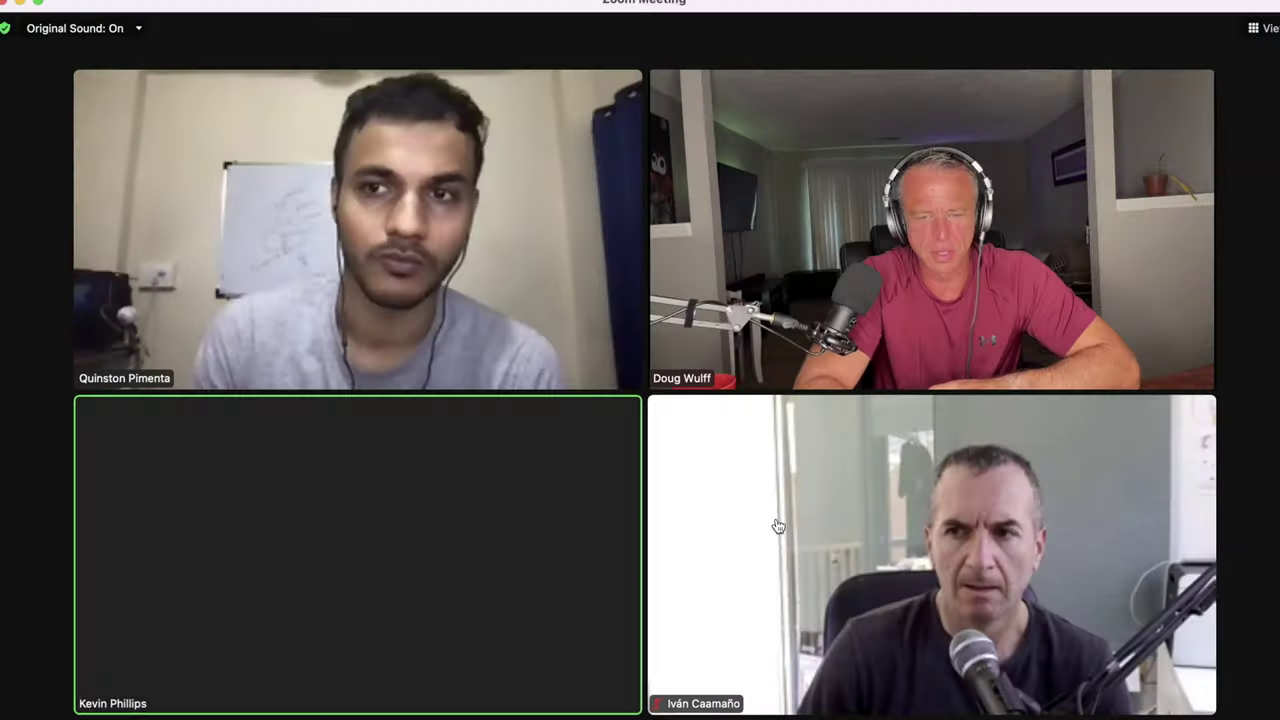
- Show the Zoom participants list with Alt+U, then close it
key("super+u")
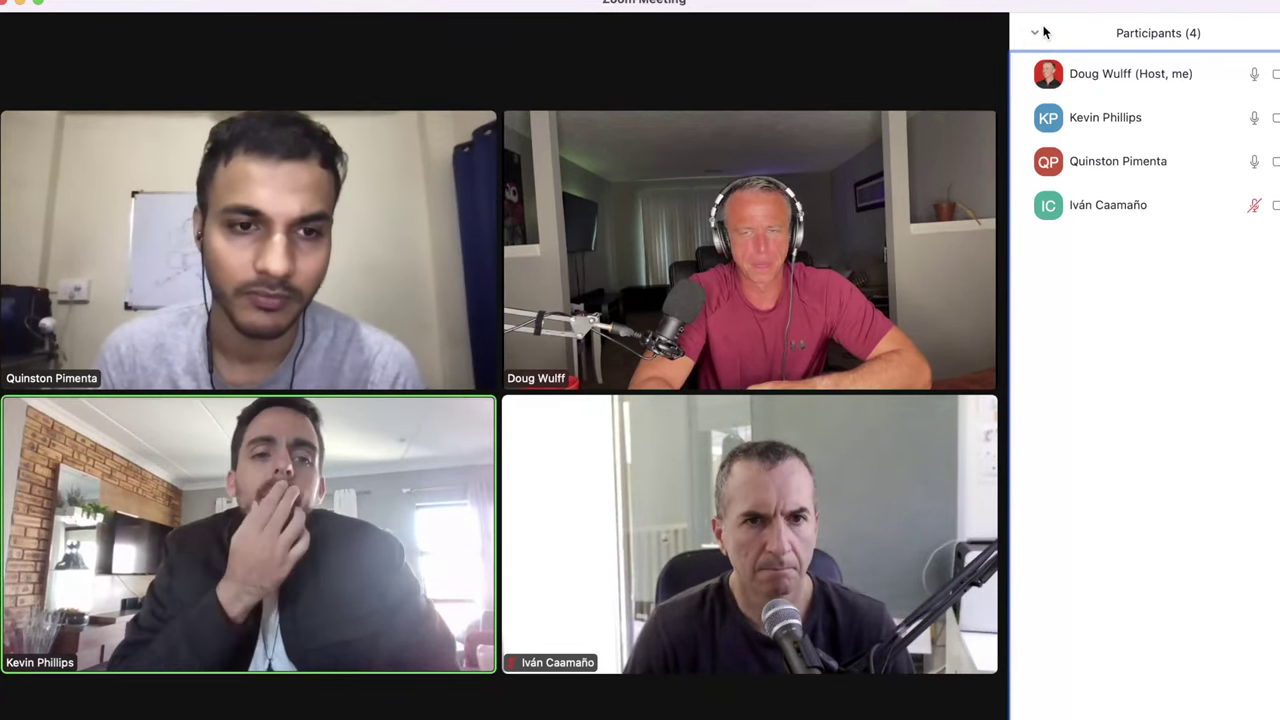
left_click(1040, 32)
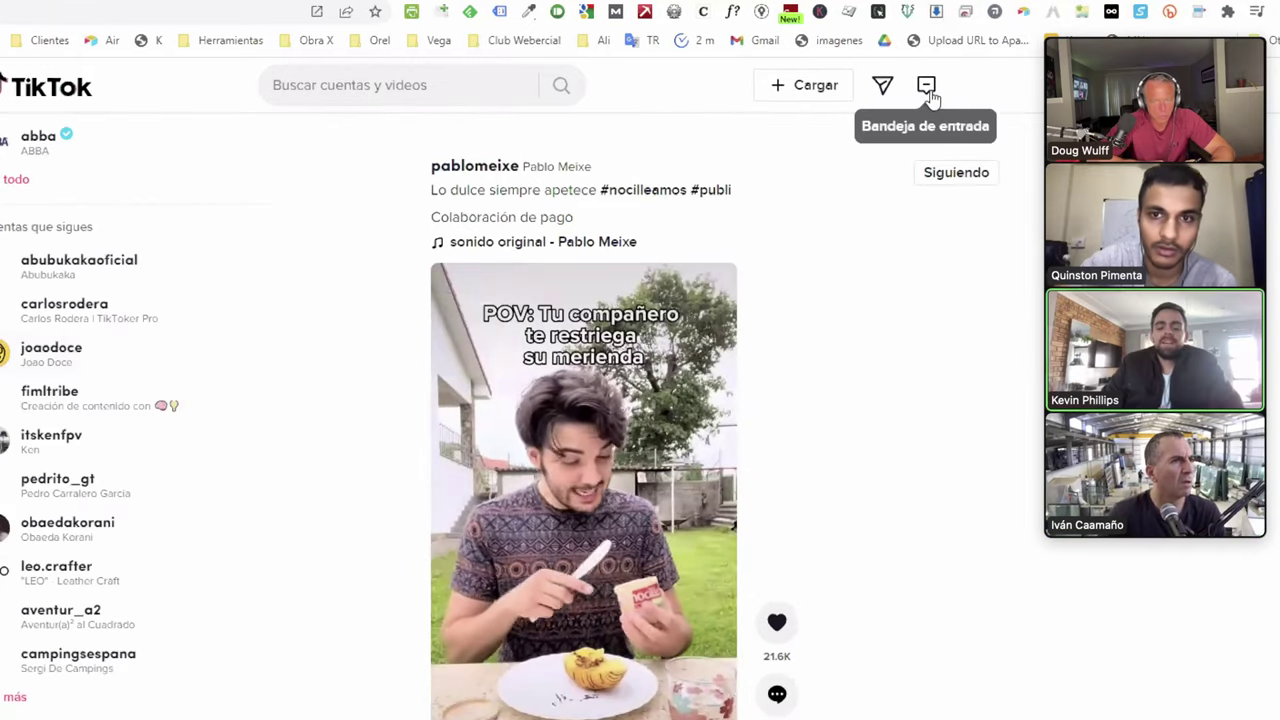
- Glance at the TikTok notifications list, then return to and scroll the home feed
left_click(926, 86)
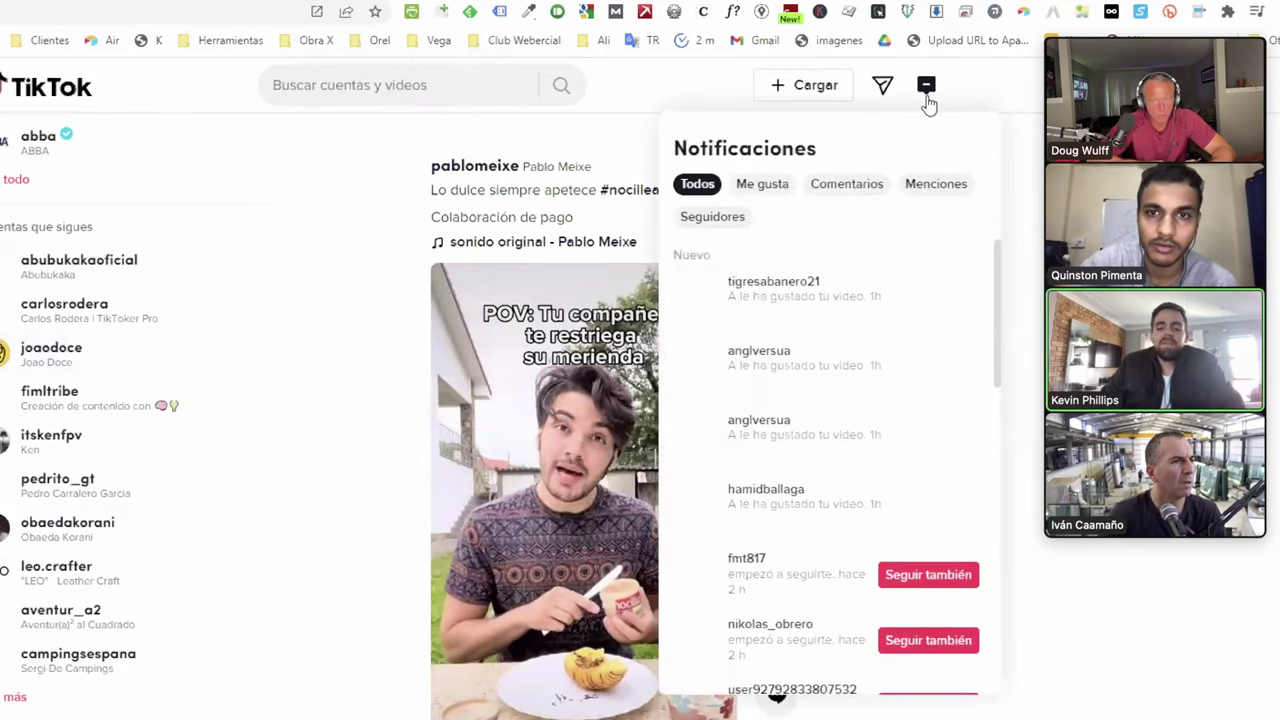
left_click(200, 229)
left_click(50, 88)
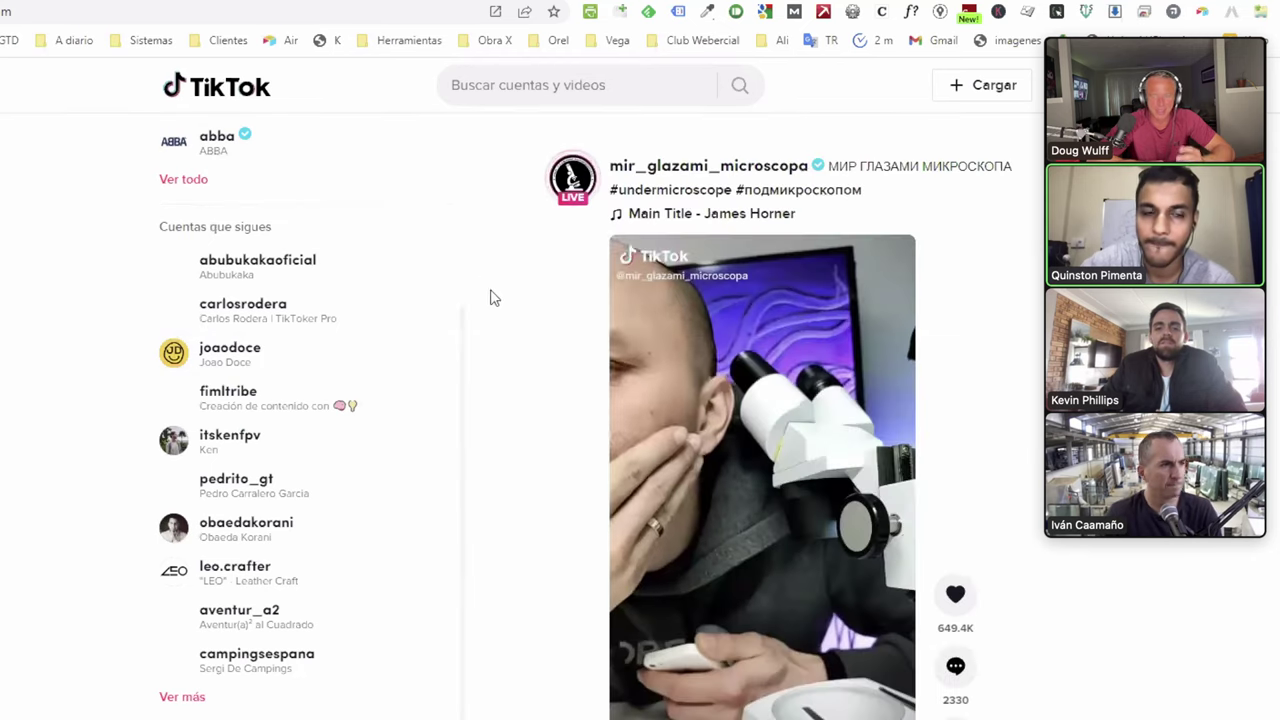
scroll(714, 514, "down", 5)
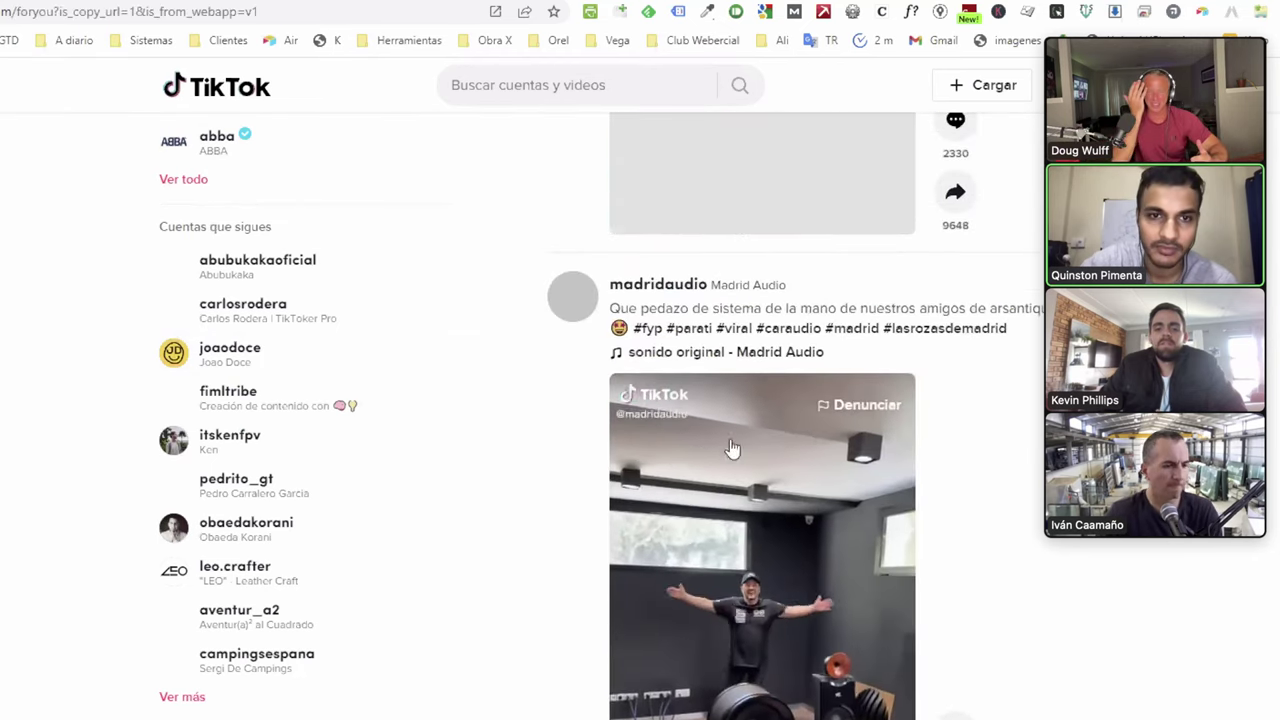
scroll(634, 486, "down", 5)
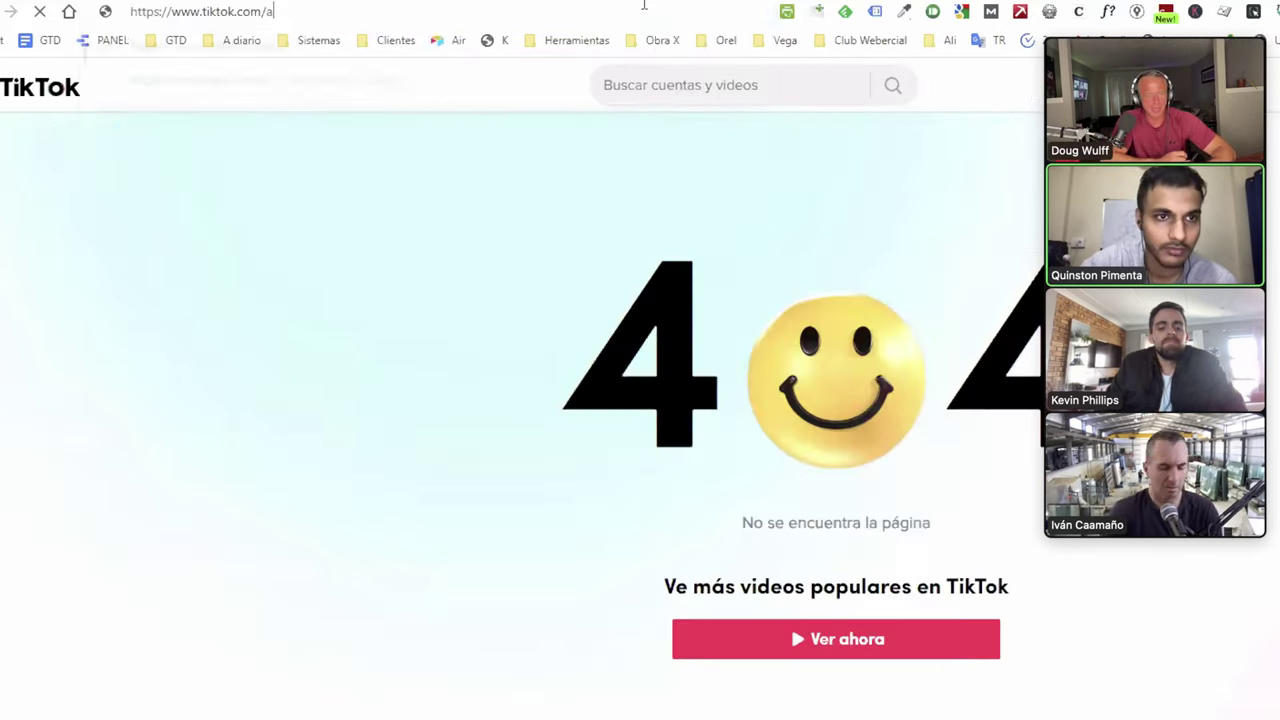
- Try the tiktok.com/aparejadorivan profile (page not found), then go to the LinkedIn feed
type("pare")
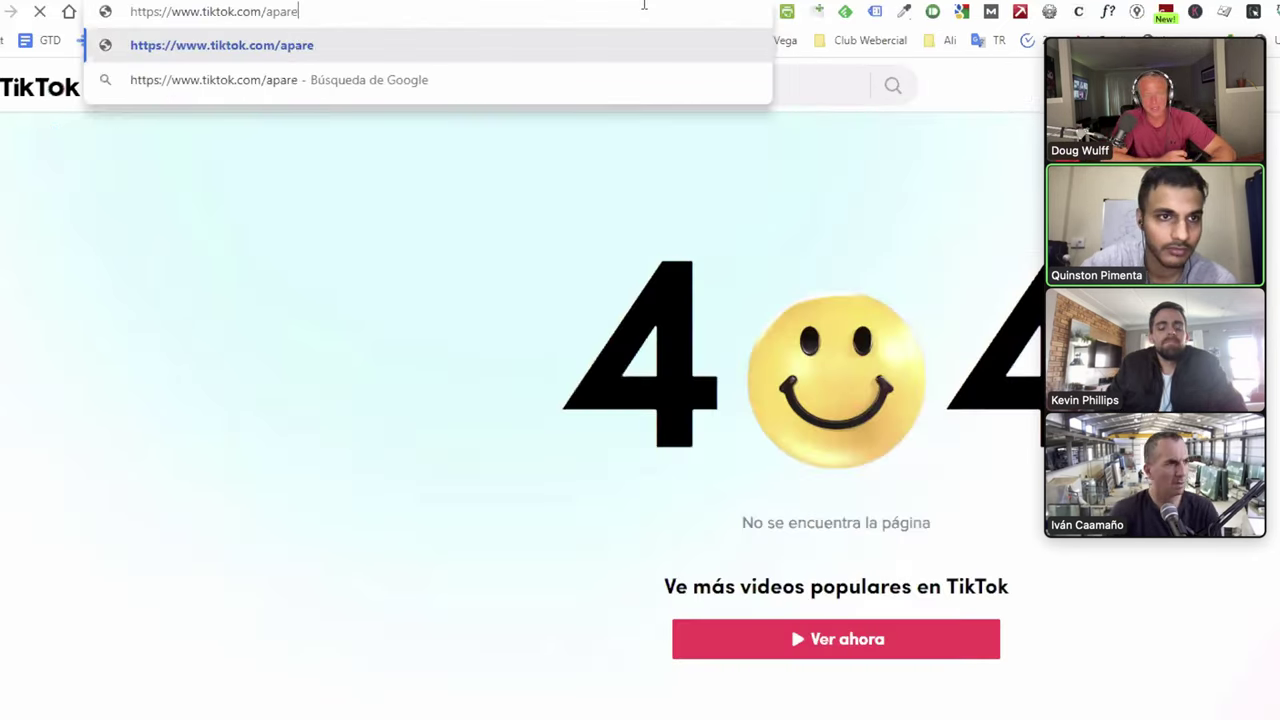
type("jadorivan")
key("Return")
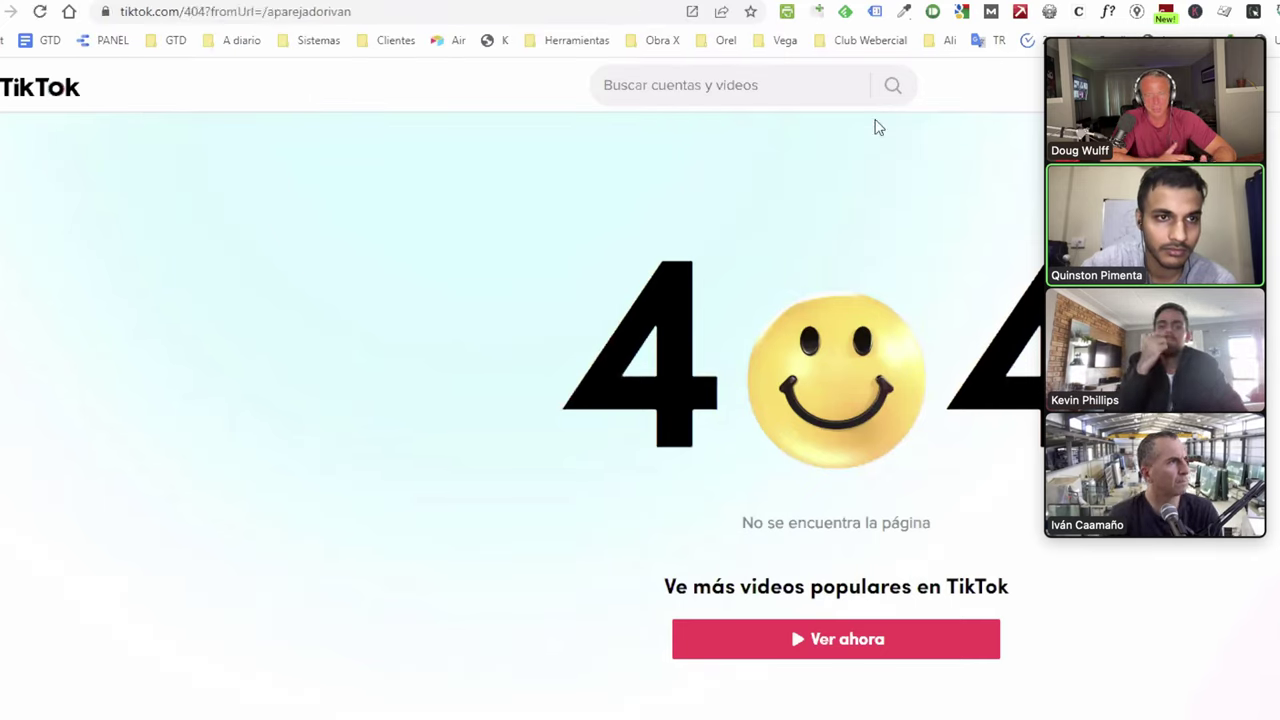
left_click(561, 13)
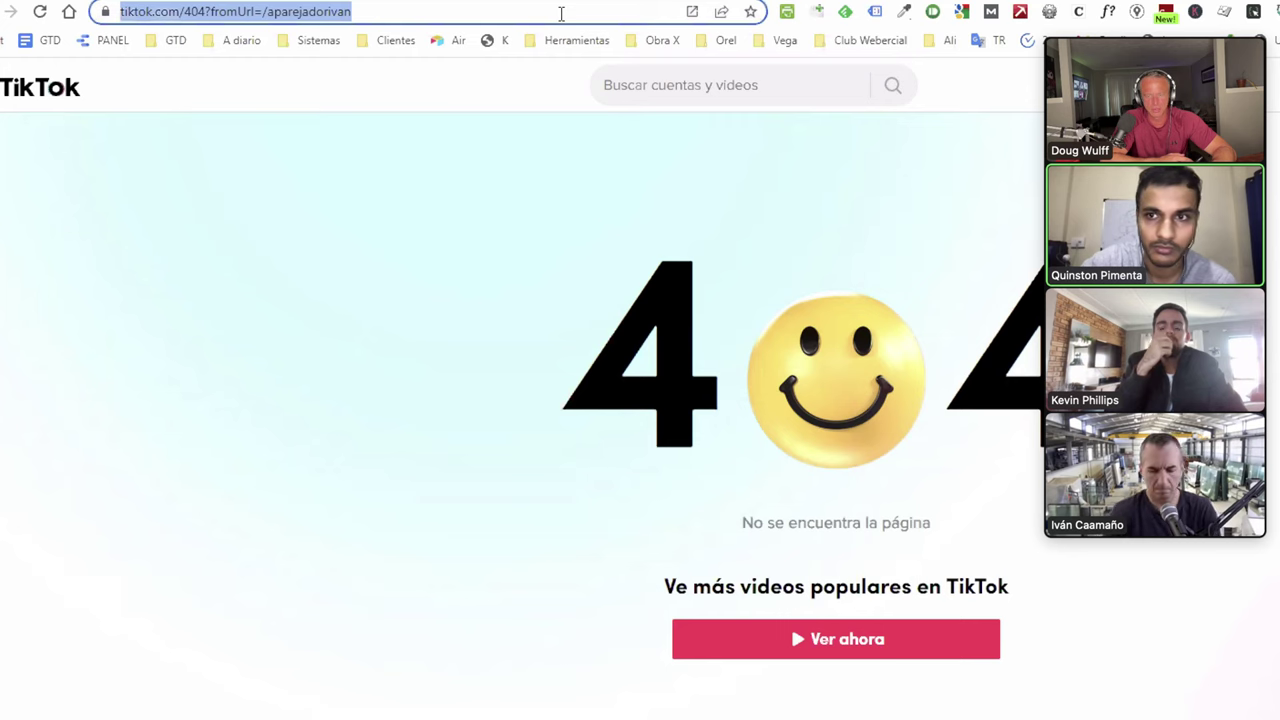
type("link")
key("Return")
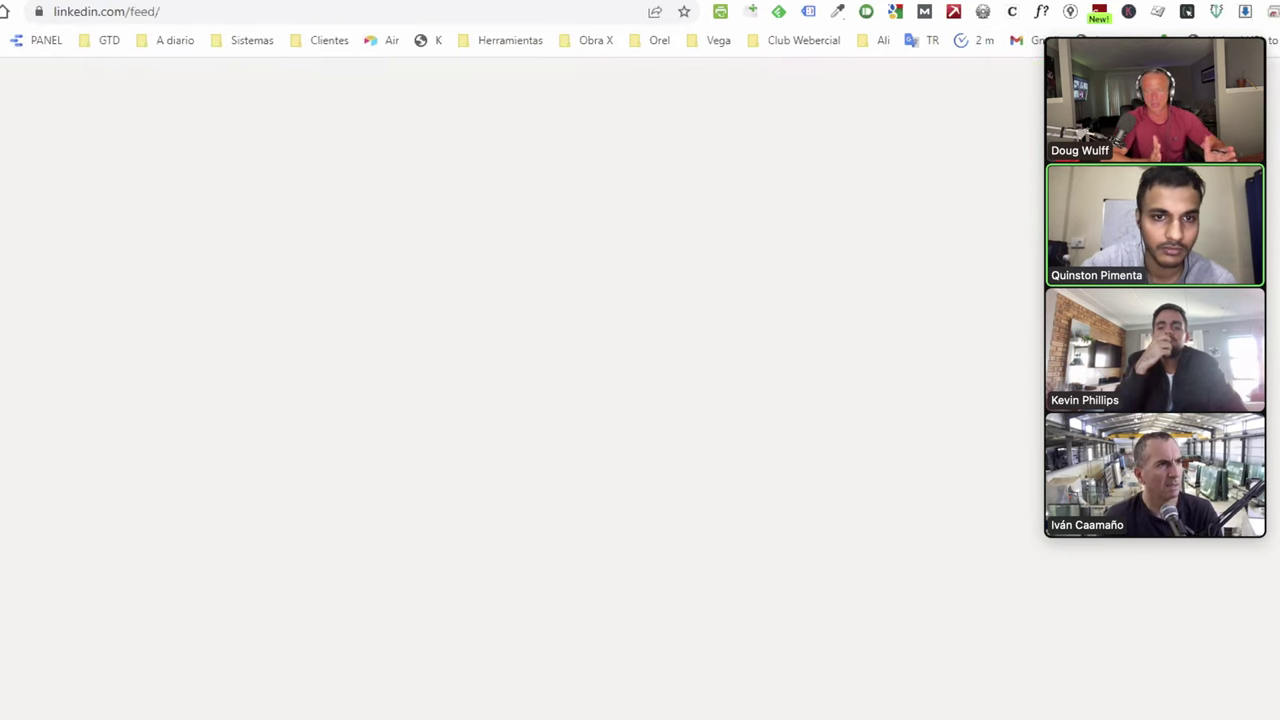
- Switch to the vertical 'Cuando eres instalador' Camtasia project and move playback back to 00:14
left_click(1028, 82)
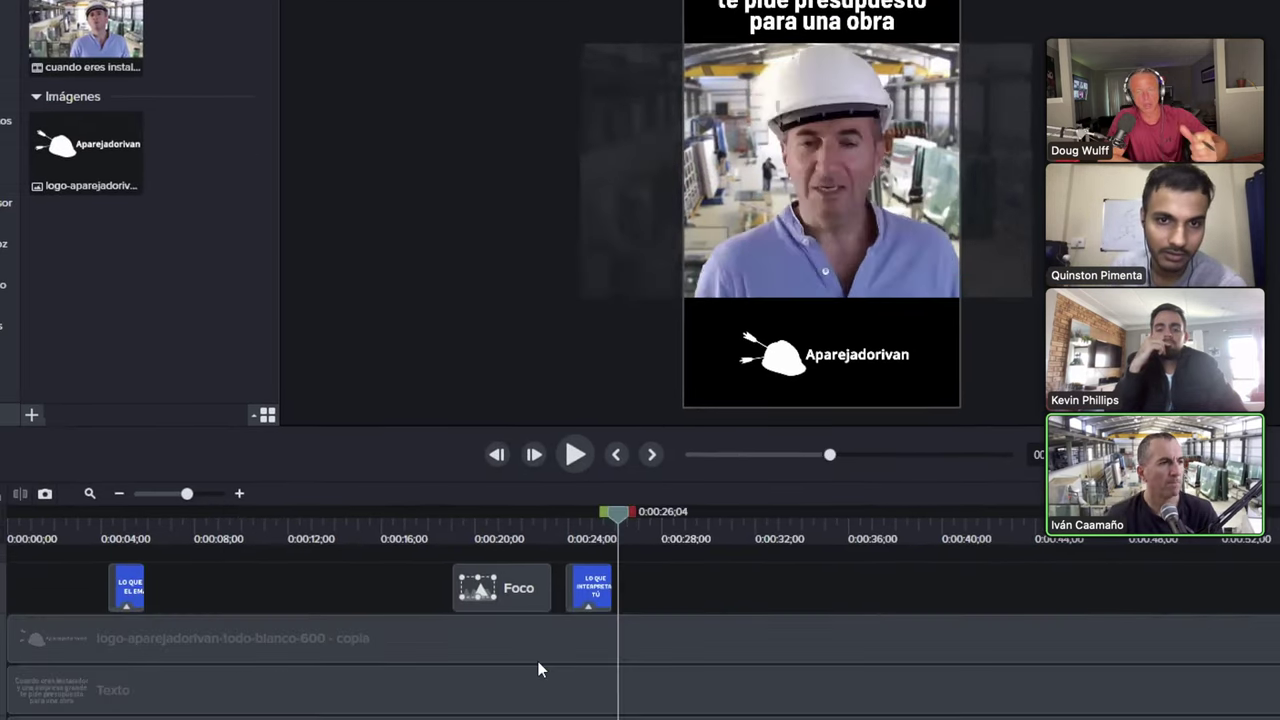
left_click(340, 704)
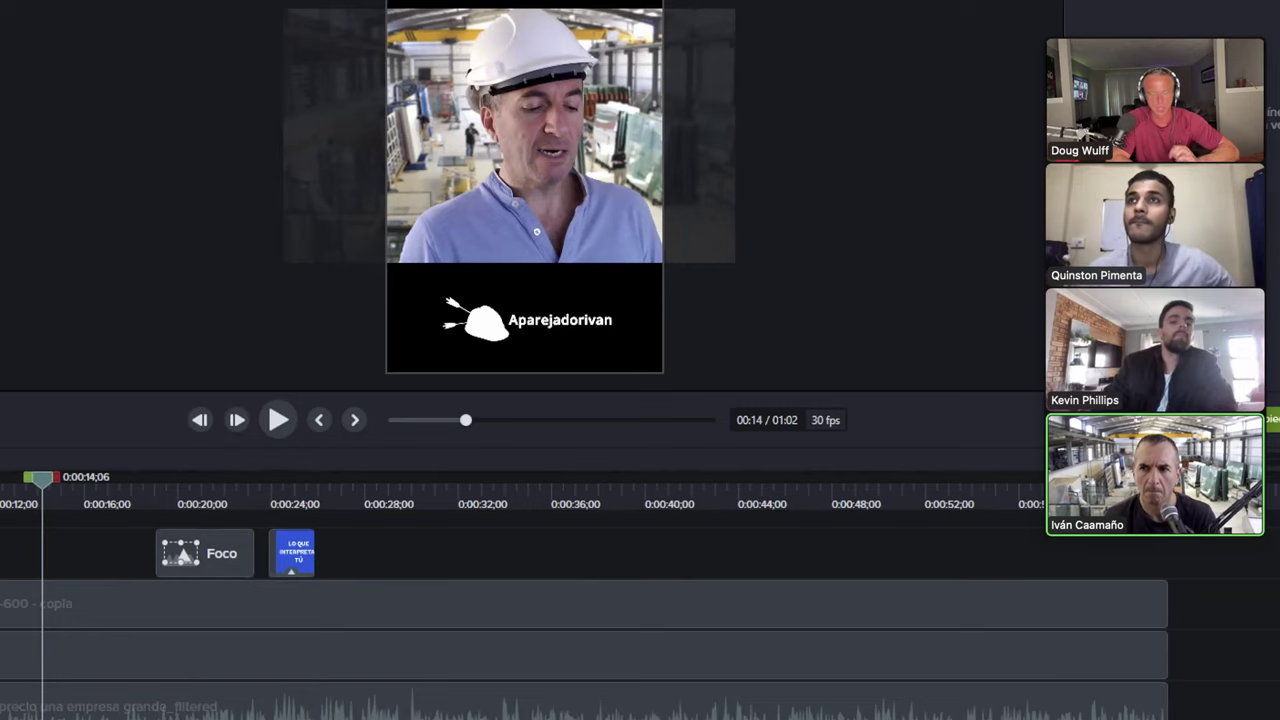
- Type 'clipscribe' into a new untitled Notepad note and select most of the word
key("alt+Tab")
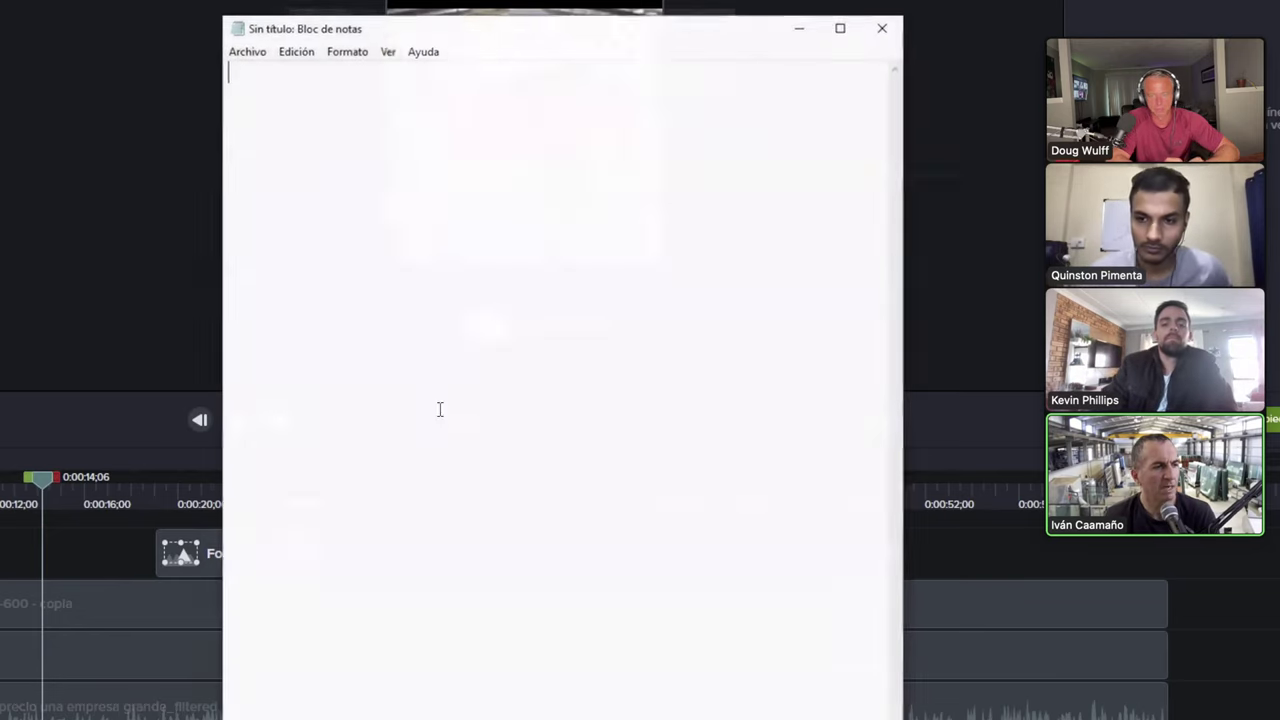
type("clipscribe")
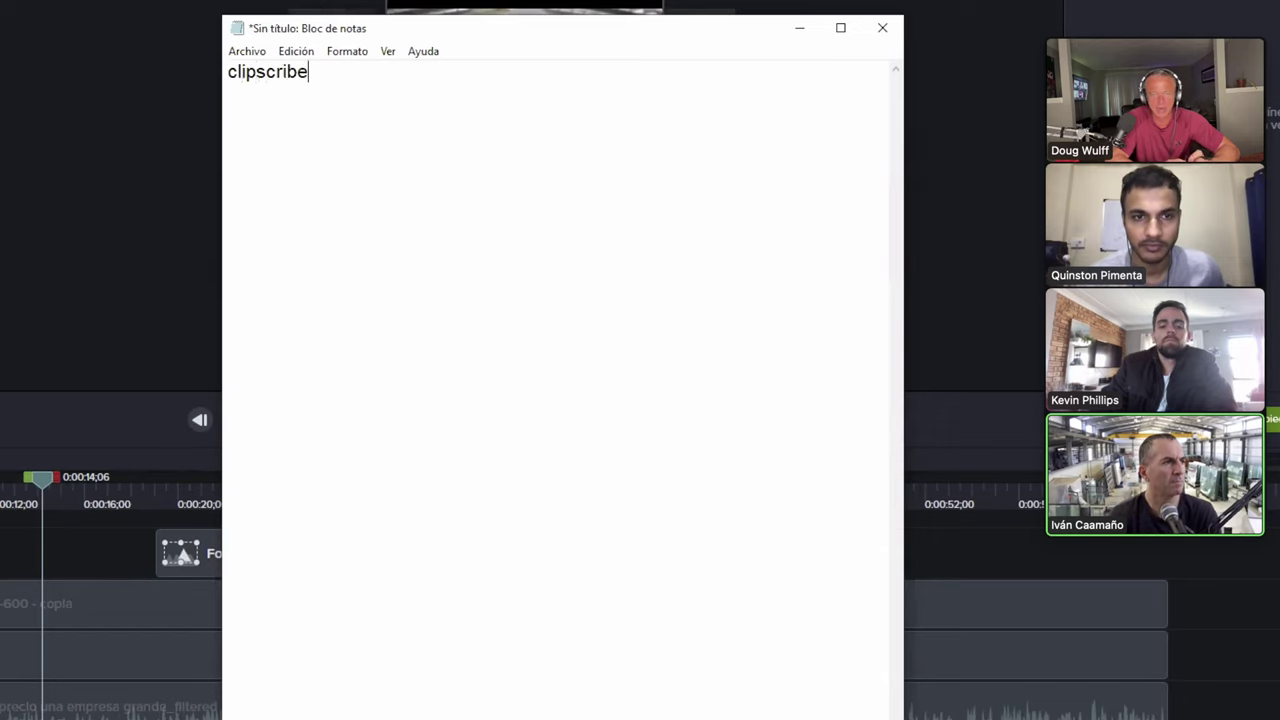
left_click_drag(308, 72, 241, 72)
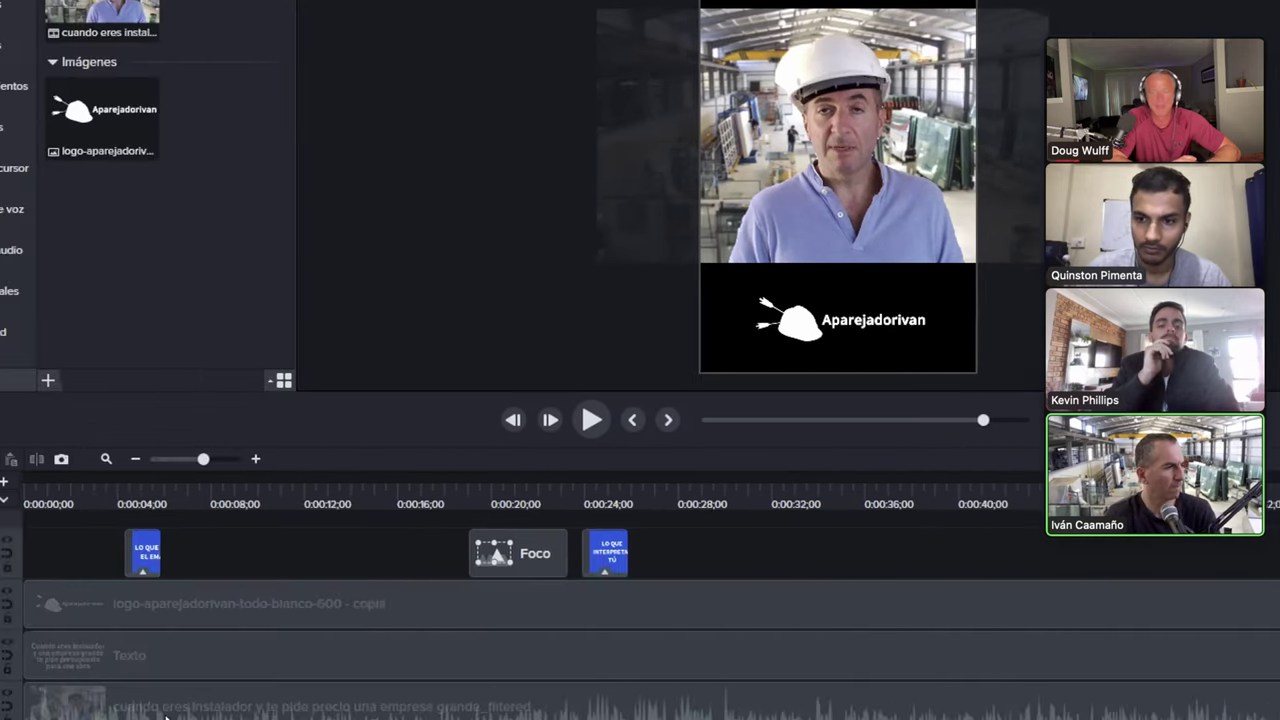
- Search 'time' in the Start menu and launch TimeBolt 4.5.0
key("super")
type("time")
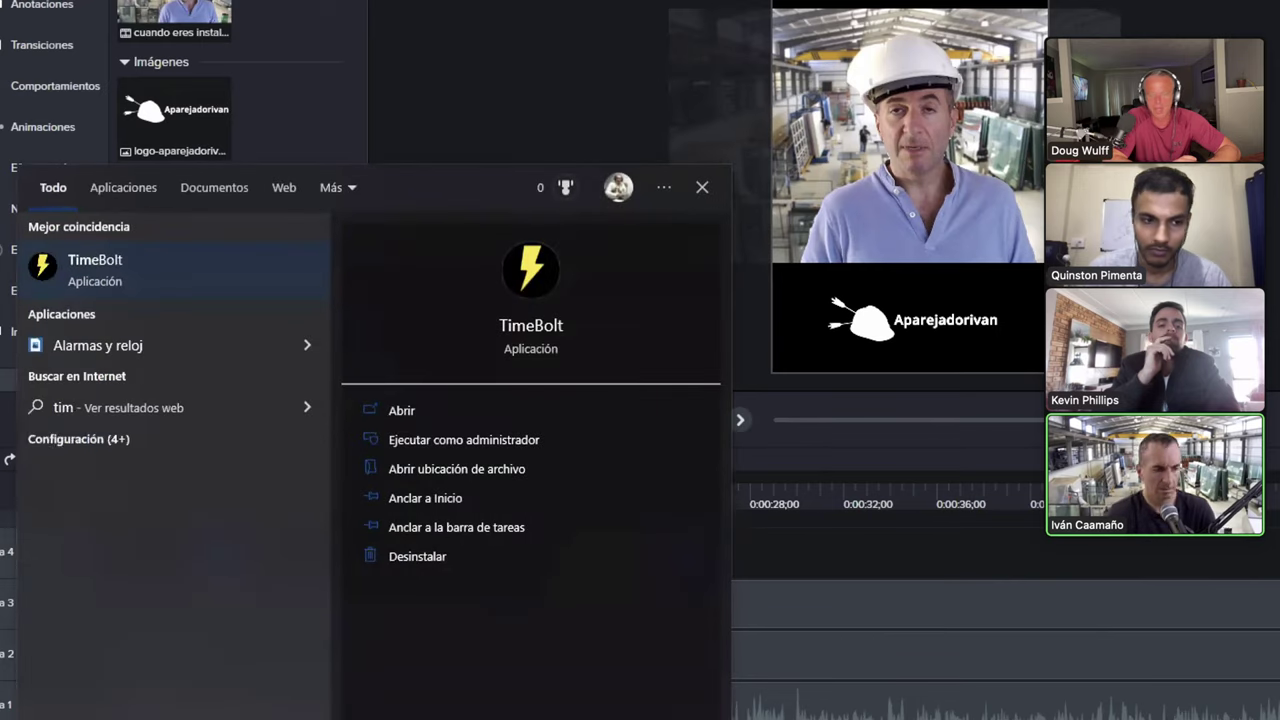
left_click(533, 282)
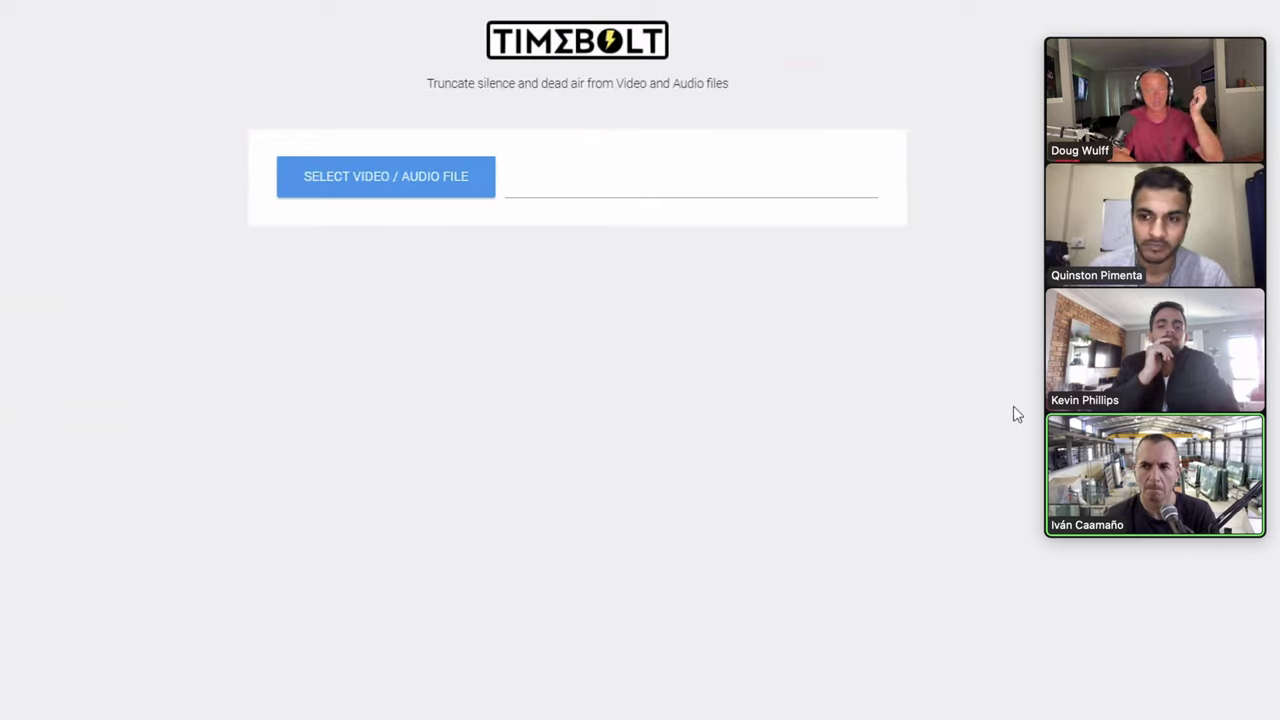
- Load para que sirve un jefe de obra.mp4 as the TimeBolt source file
left_click(380, 188)
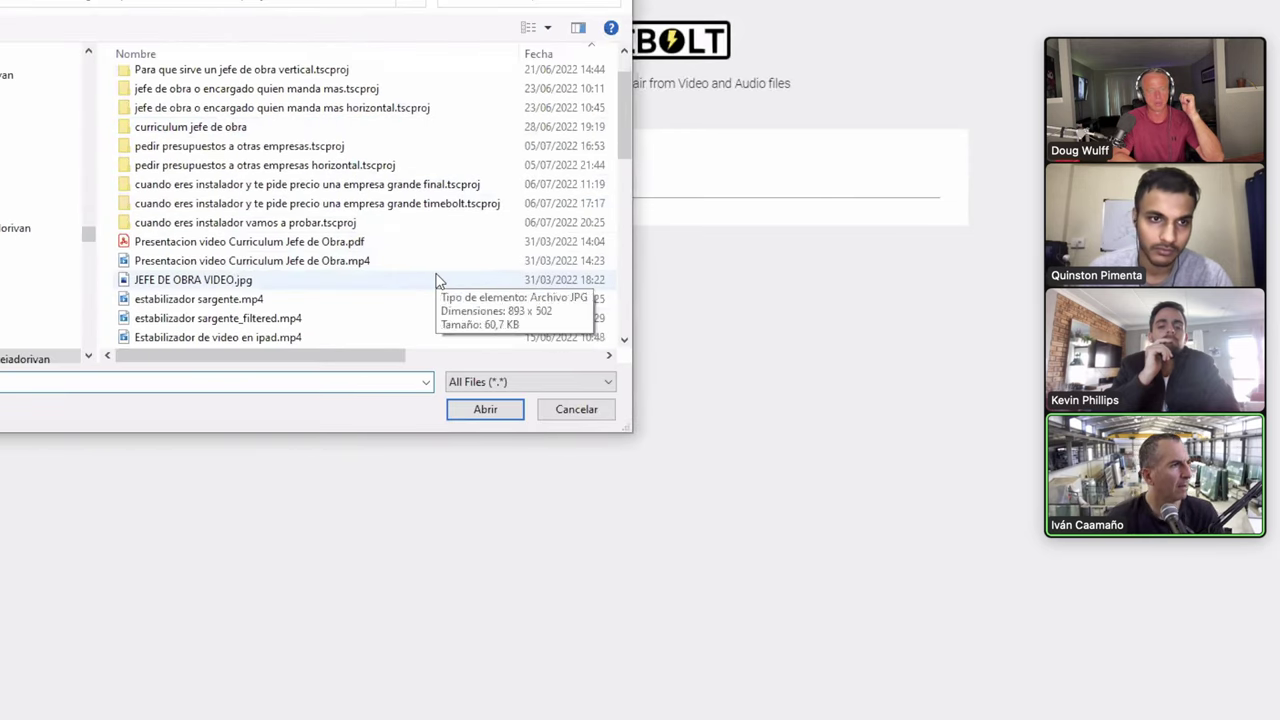
scroll(437, 280, "down", 2)
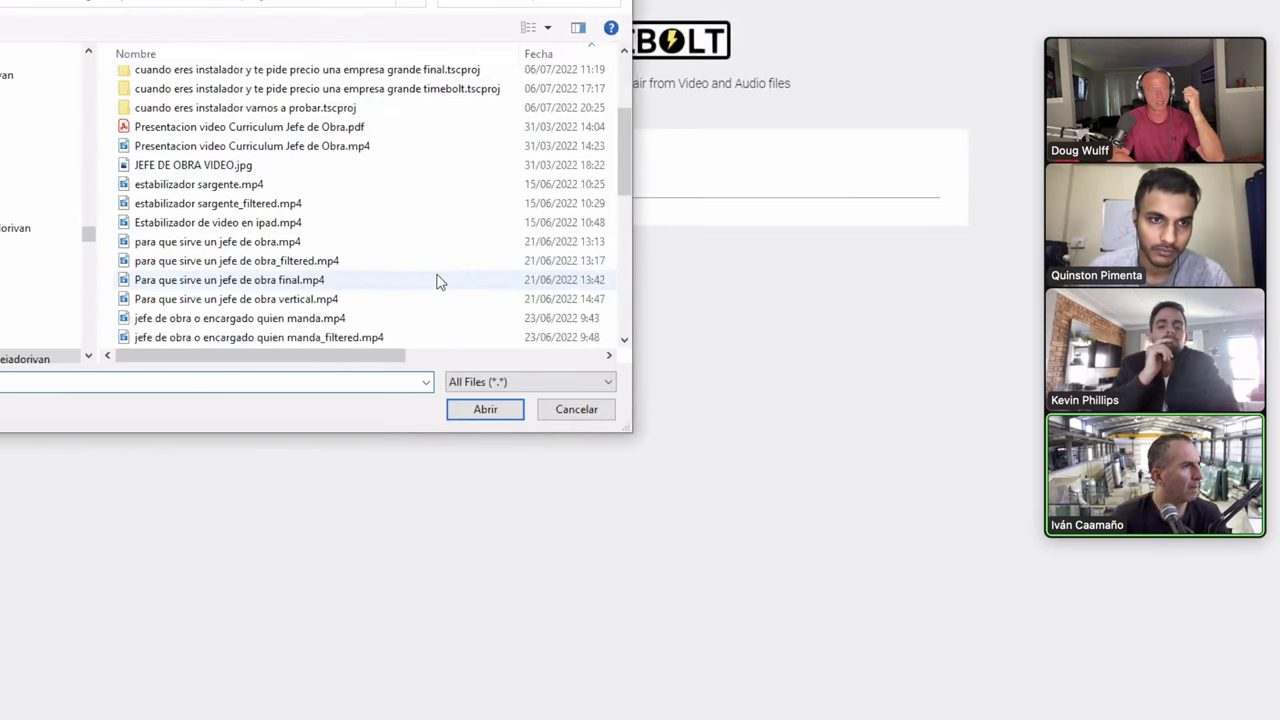
left_click(314, 300)
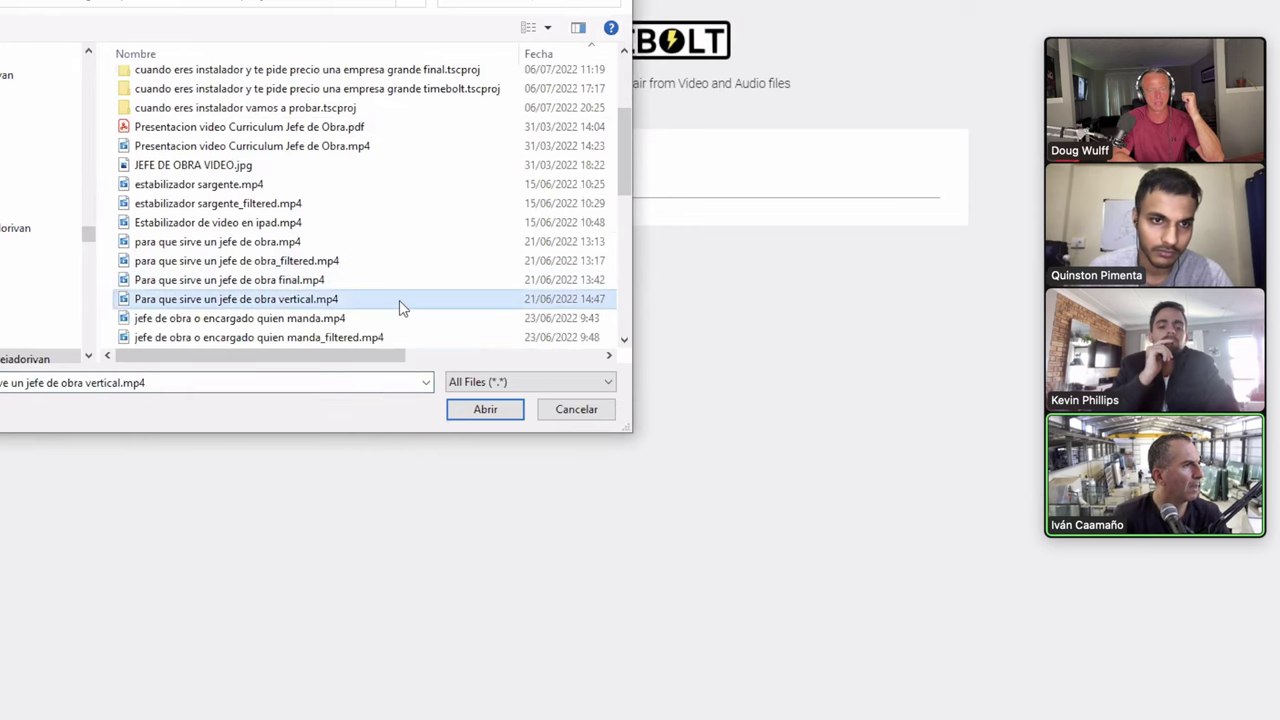
double_click(297, 243)
- Scroll the page and drag the timeline scrollbar to review kept and cut sections
scroll(730, 456, "down", 2)
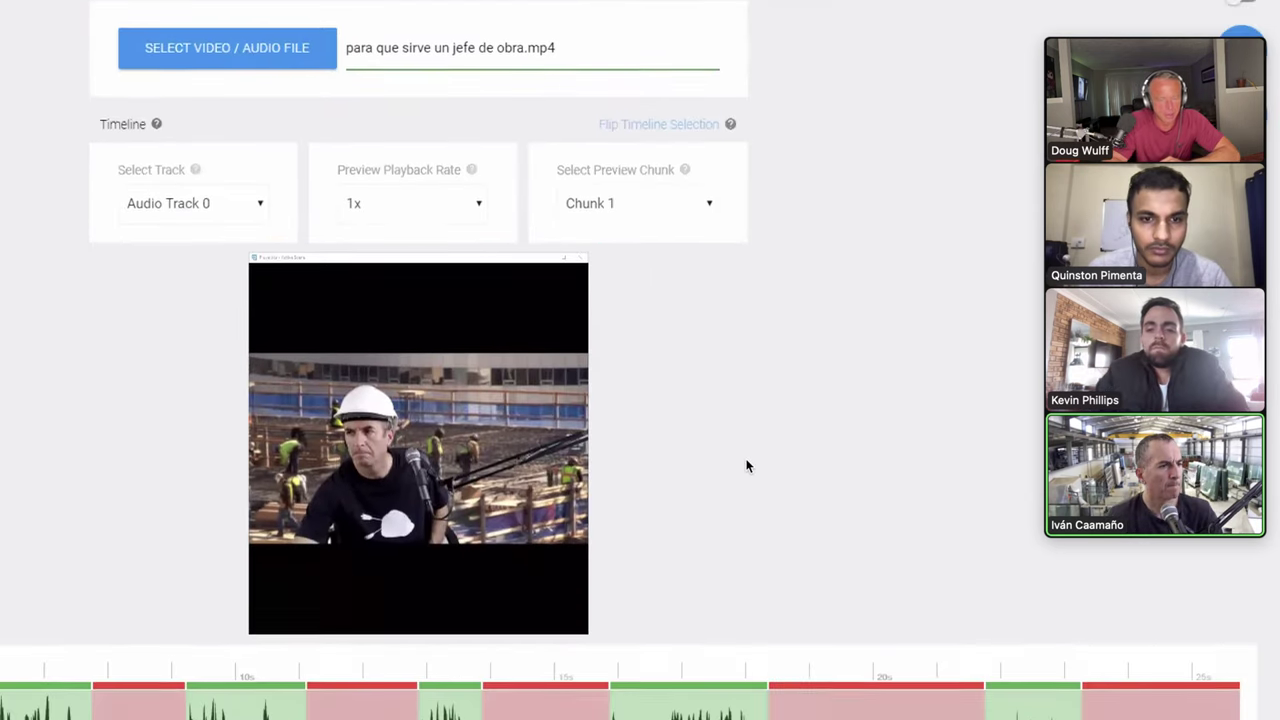
scroll(730, 456, "down", 5)
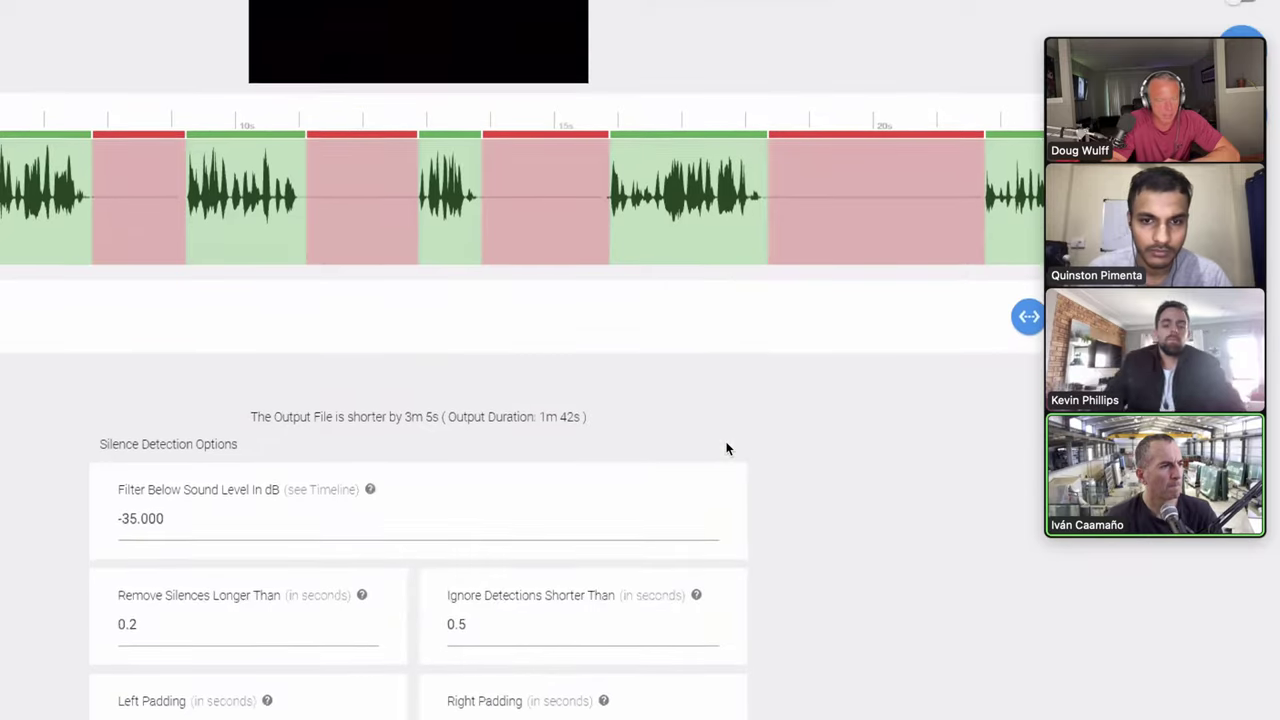
scroll(727, 449, "down", 1)
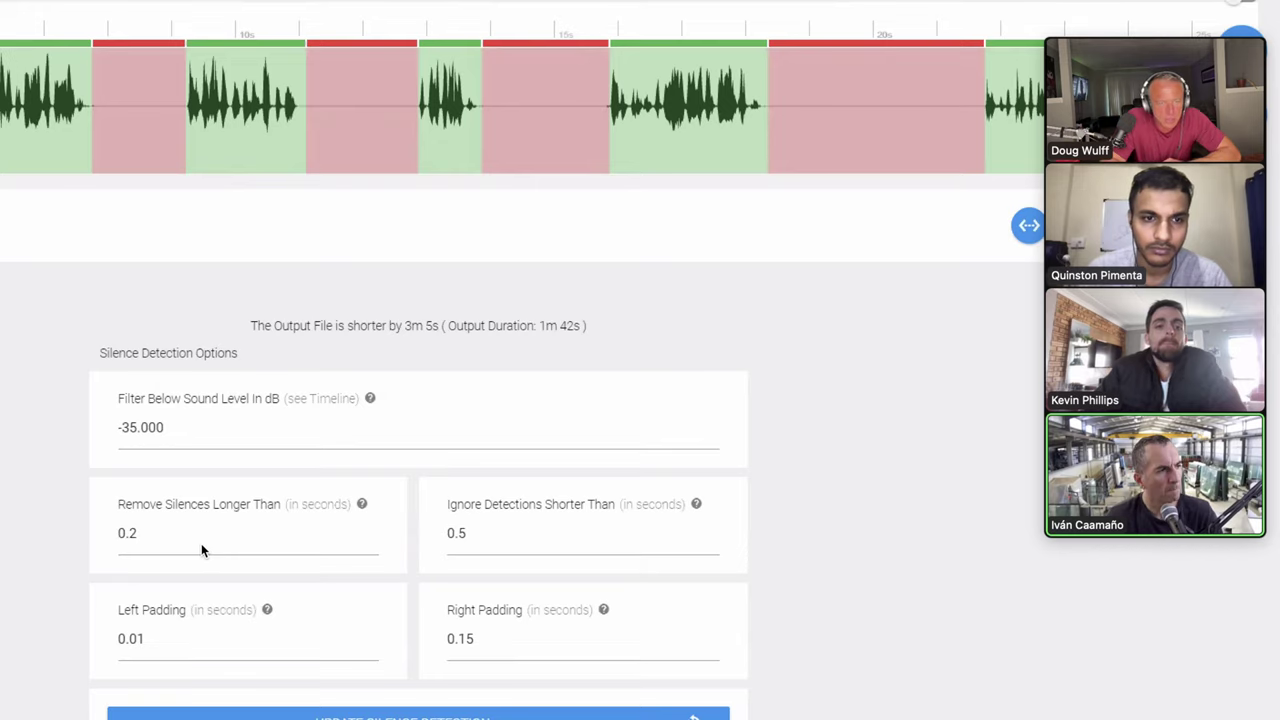
scroll(434, 206, "down", 2)
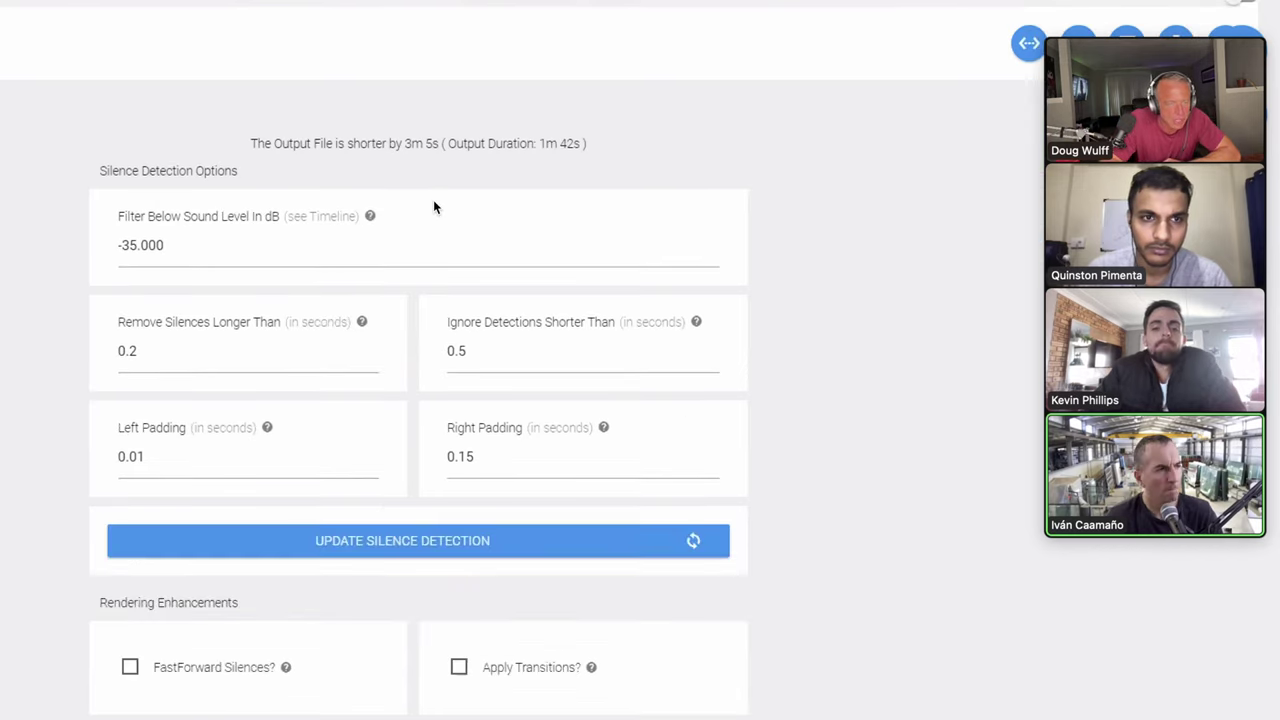
scroll(434, 206, "up", 3)
scroll(433, 199, "up", 2)
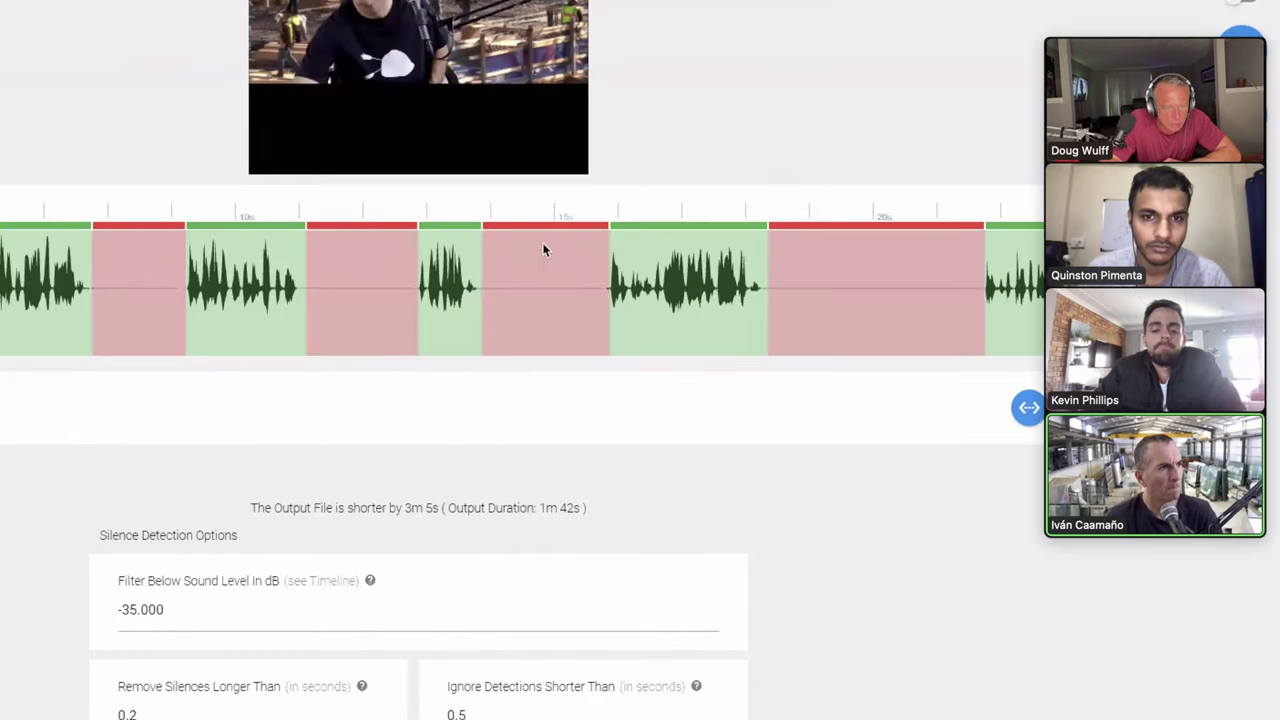
scroll(379, 440, "left", 5)
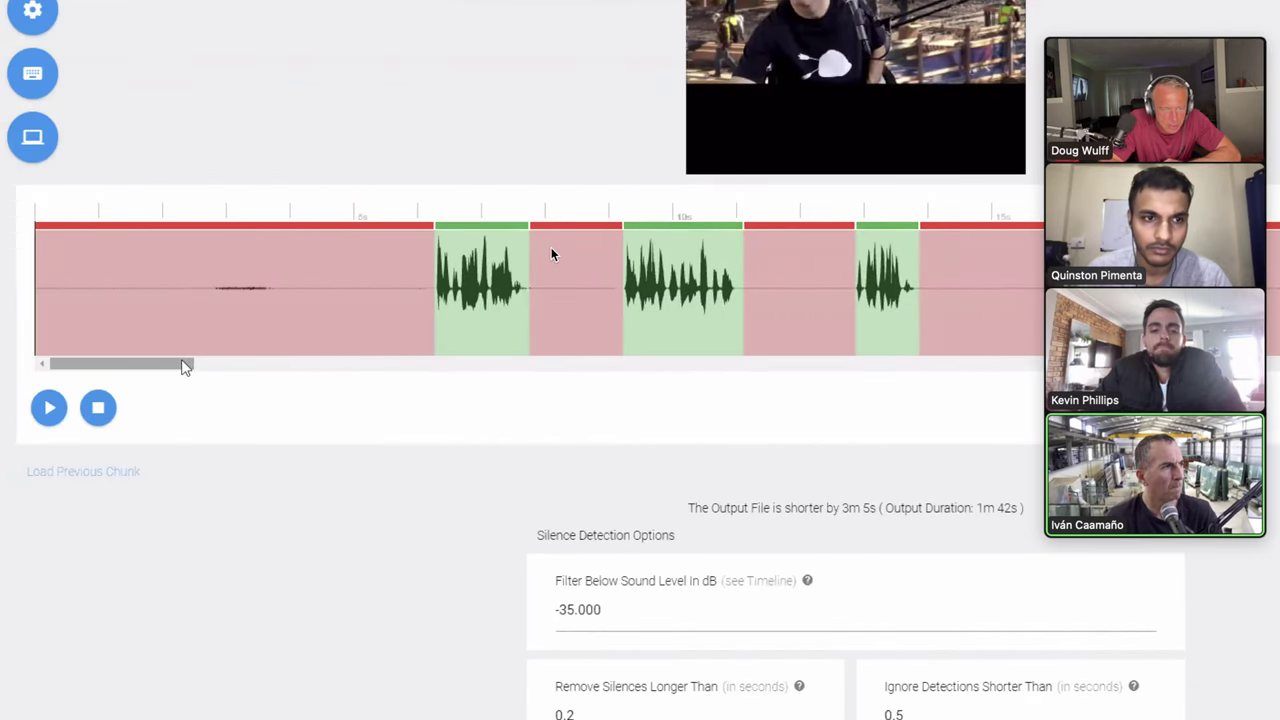
left_click_drag(185, 364, 555, 381)
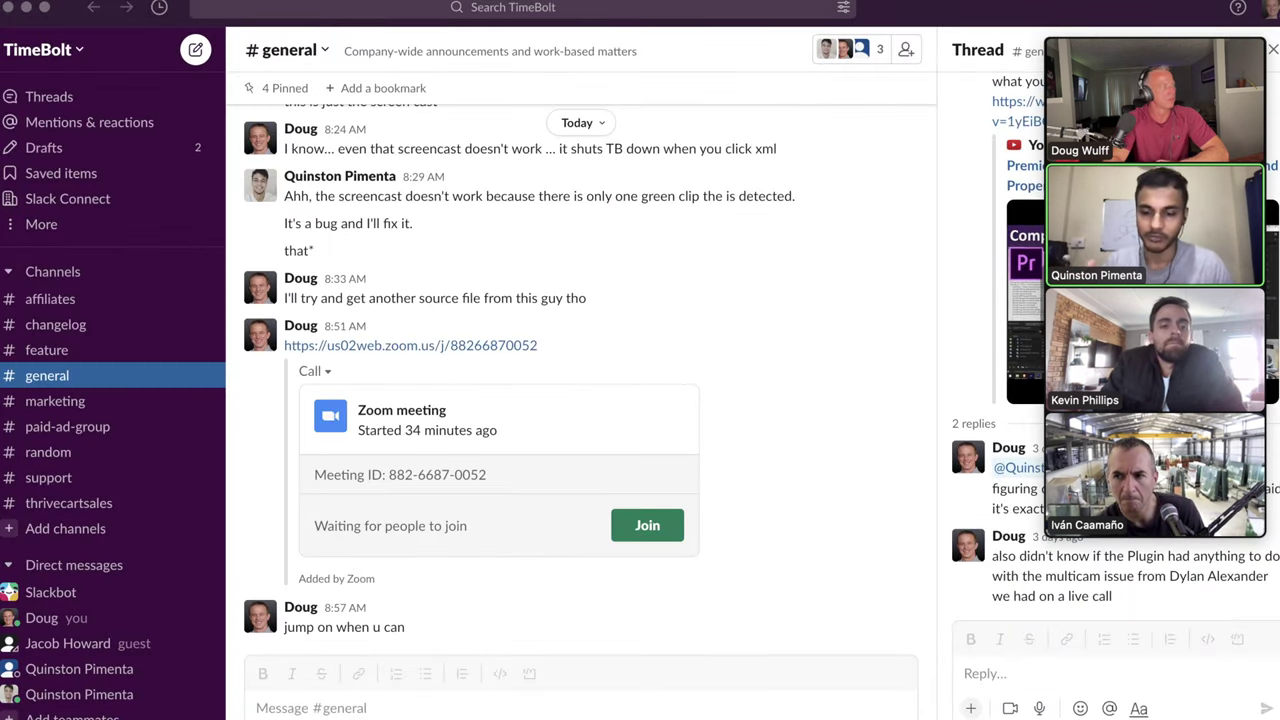
- Leave Slack's #general channel and bring the TimeBolt window back via Mission Control
key("ctrl+Up")
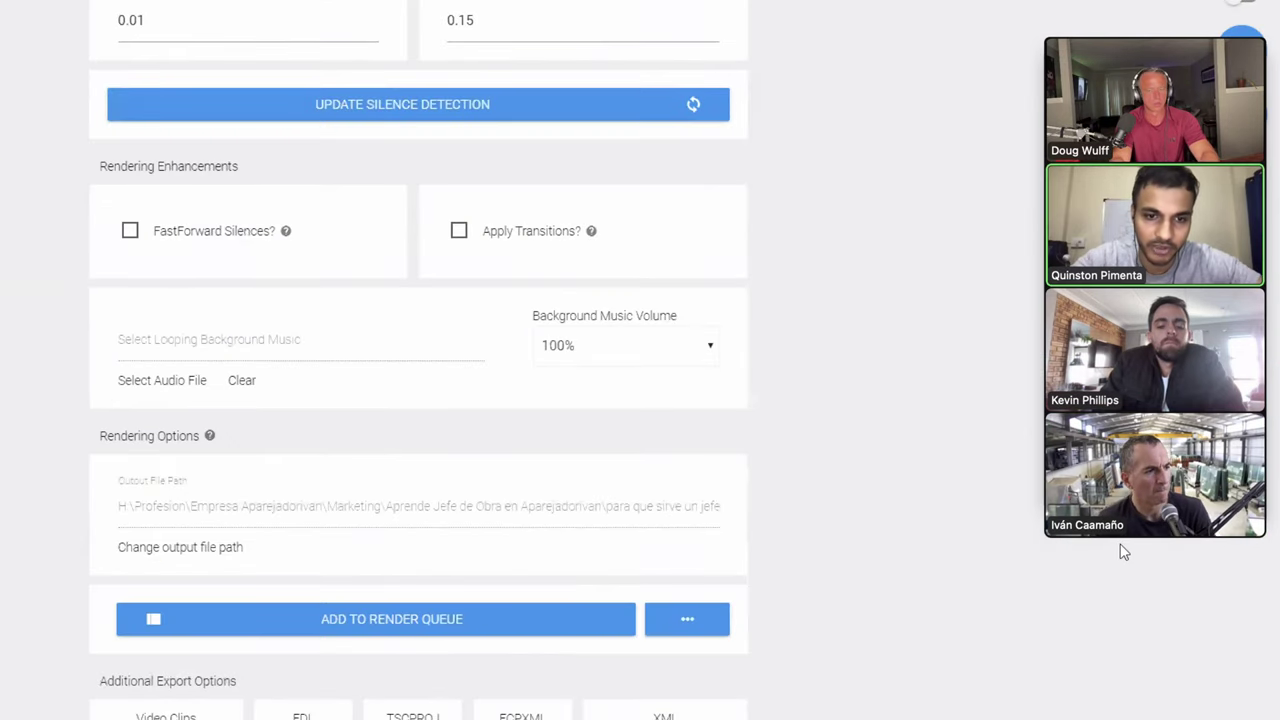
- Start a TSCPROJ Camtasia project export, cancel it, and return to Silence Detection Options
scroll(443, 666, "down", 1)
left_click(445, 668)
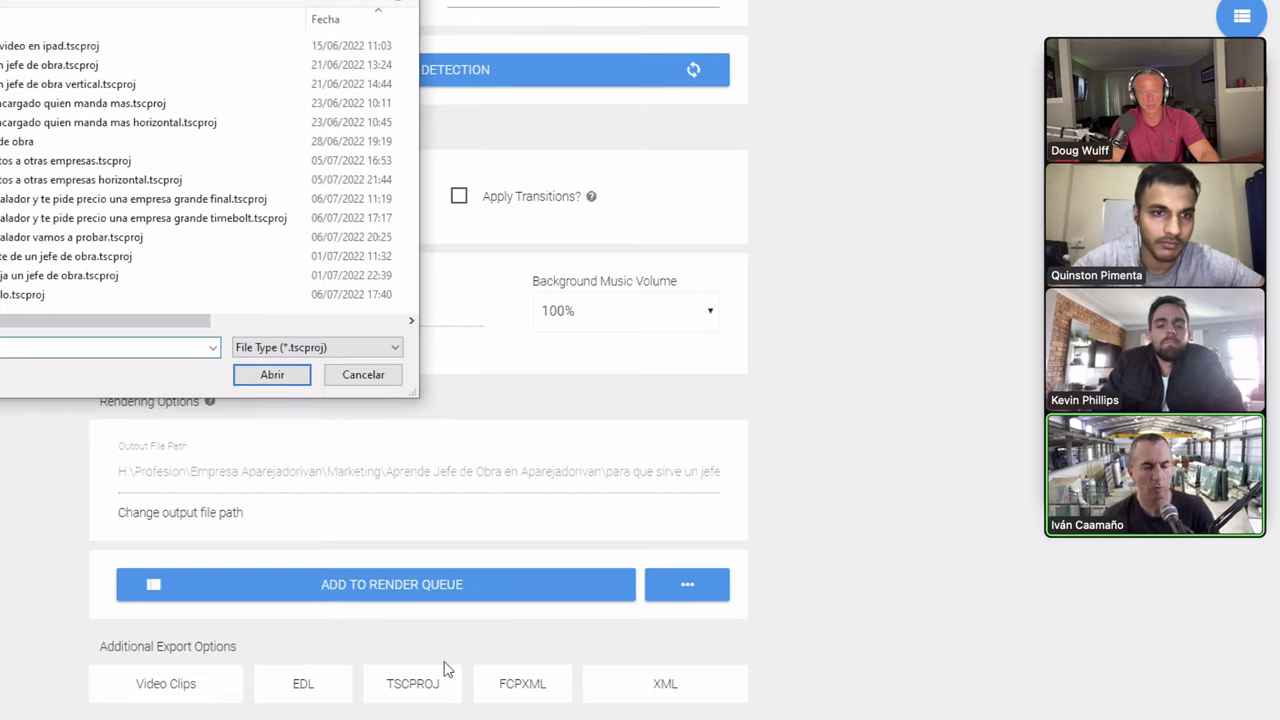
left_click(364, 378)
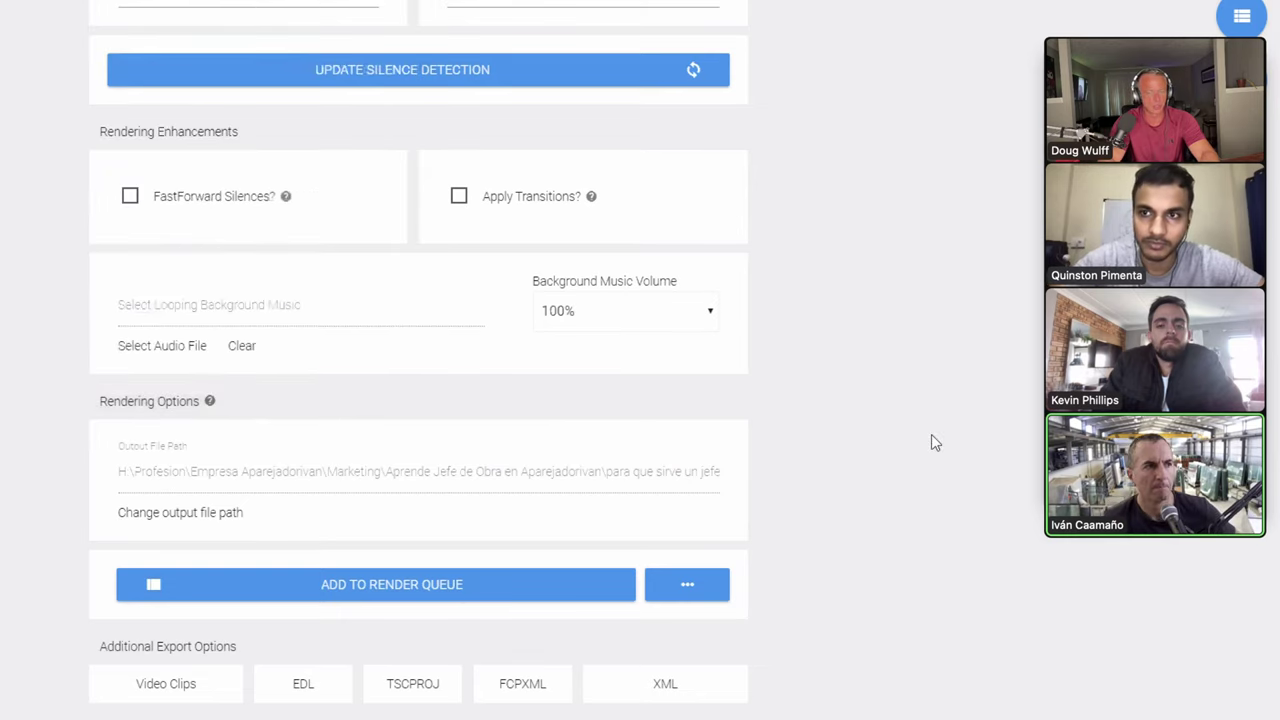
scroll(912, 469, "up", 4)
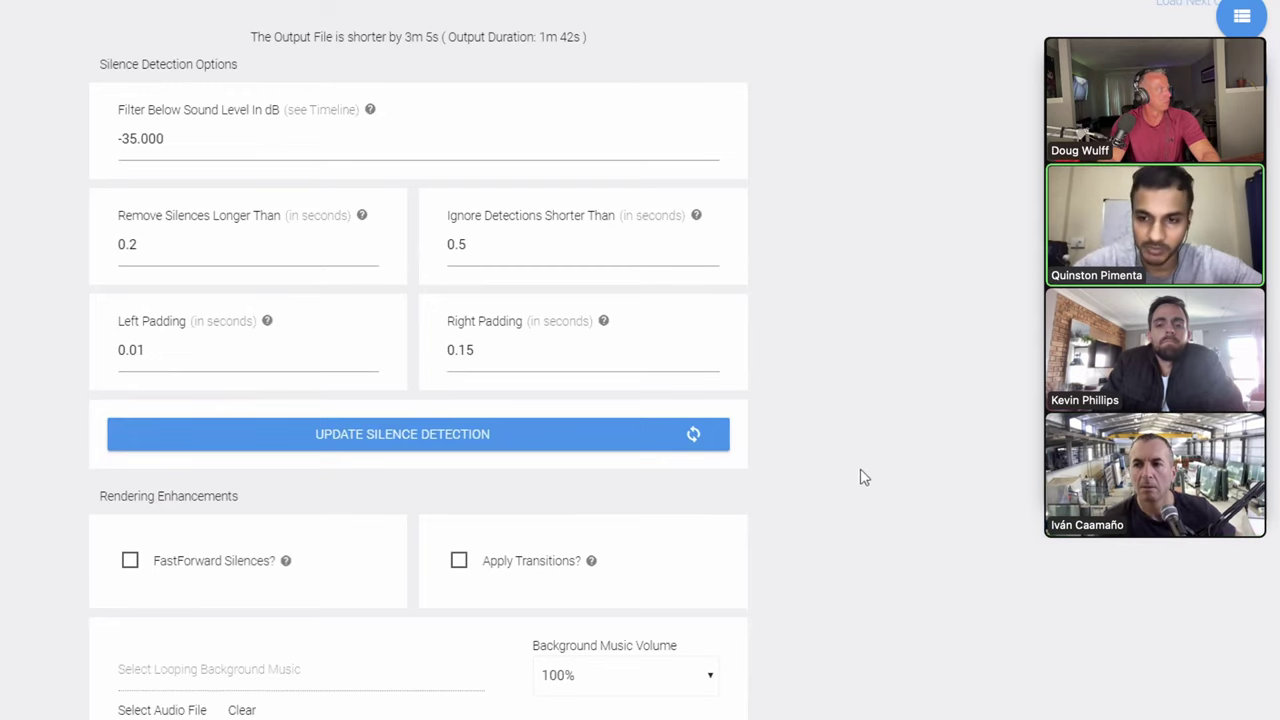
scroll(757, 443, "up", 1)
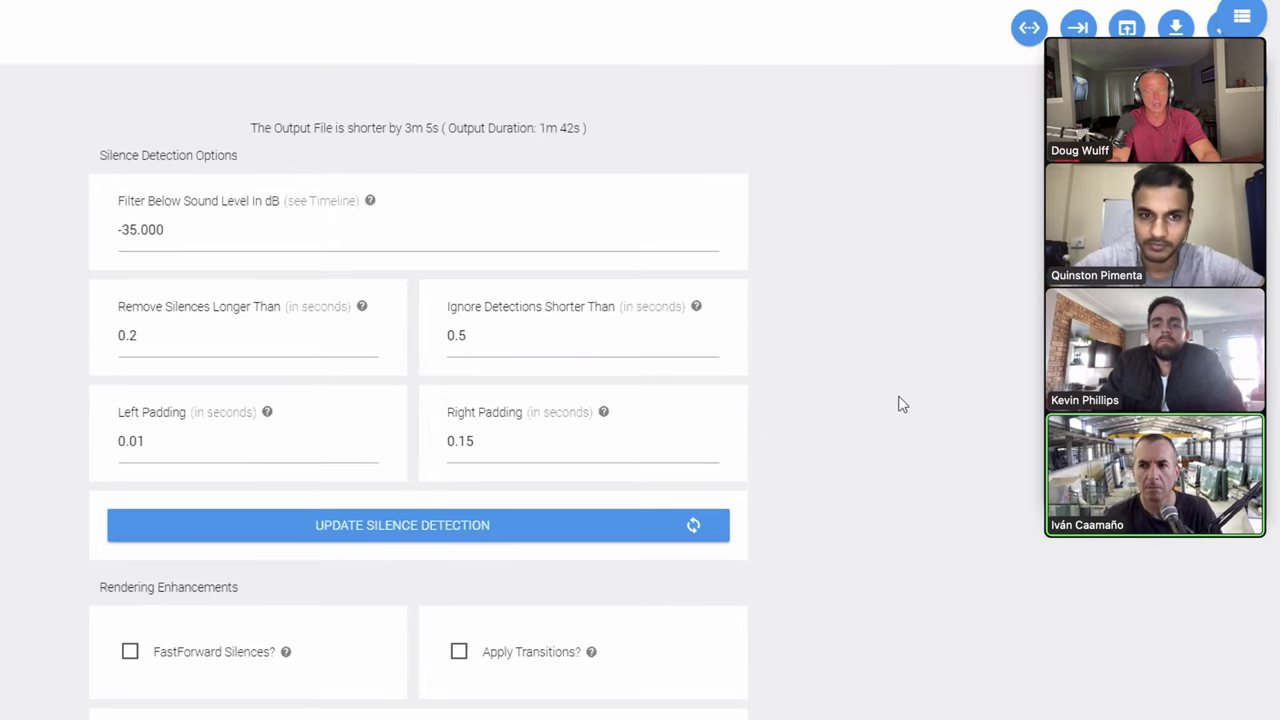
- Change Ignore Detections Shorter Than from 0.5 to 0.75 seconds and commit it
scroll(940, 403, "up", 1)
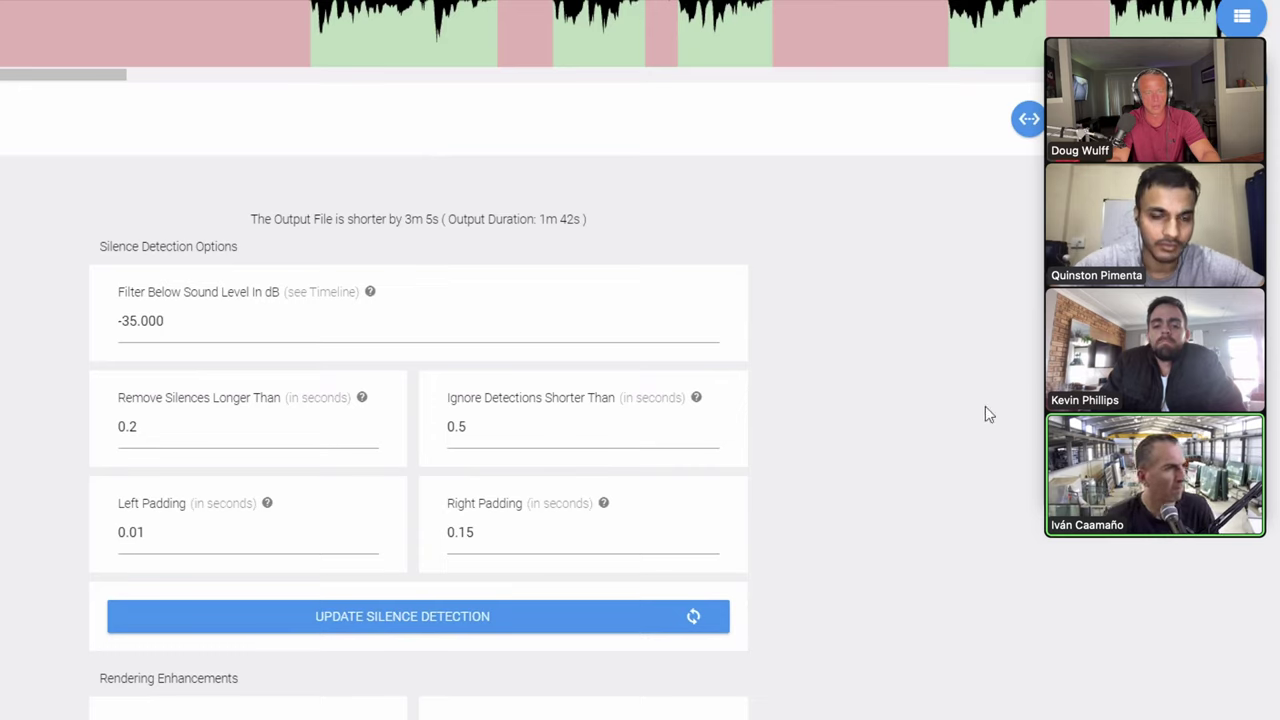
left_click(555, 437)
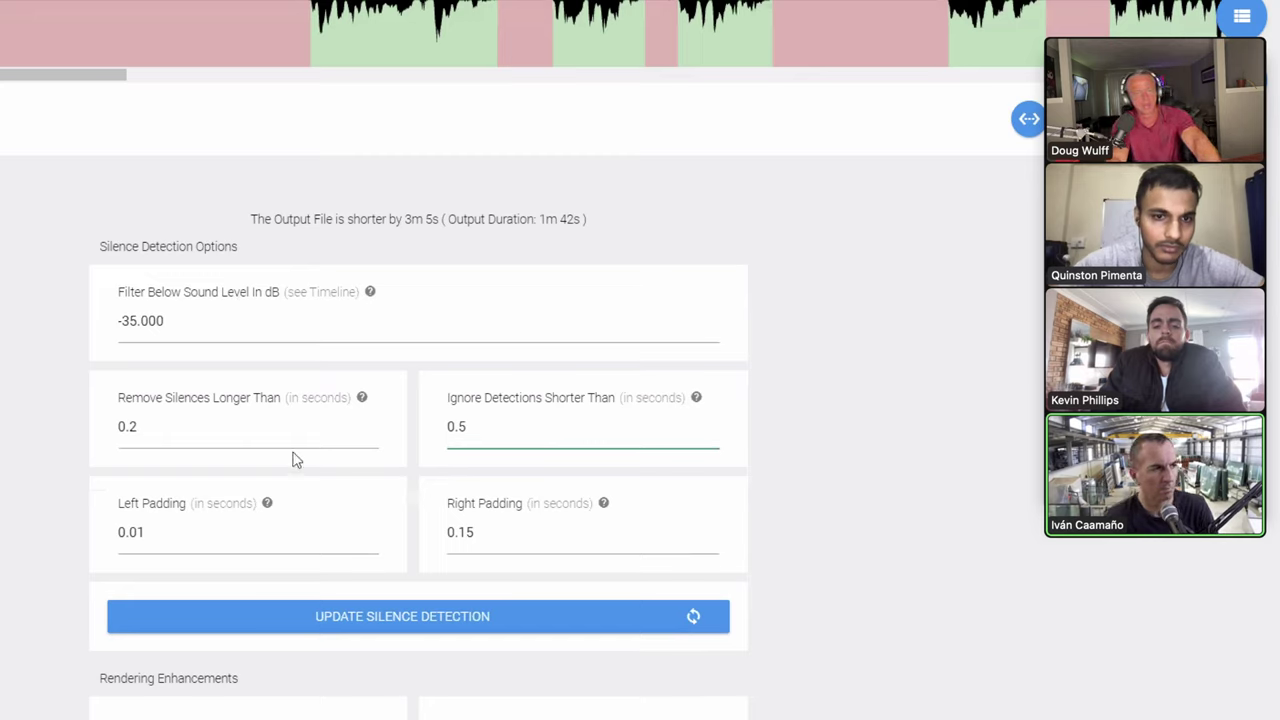
left_click(216, 426)
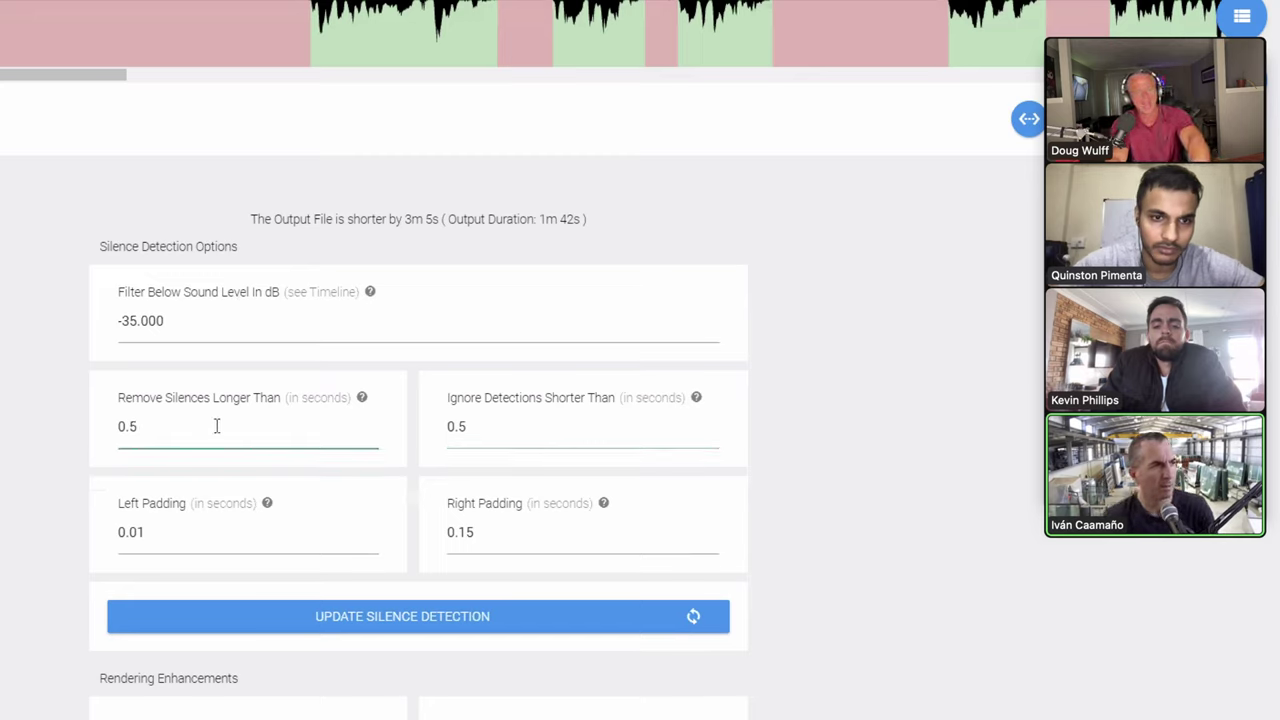
left_click(491, 426)
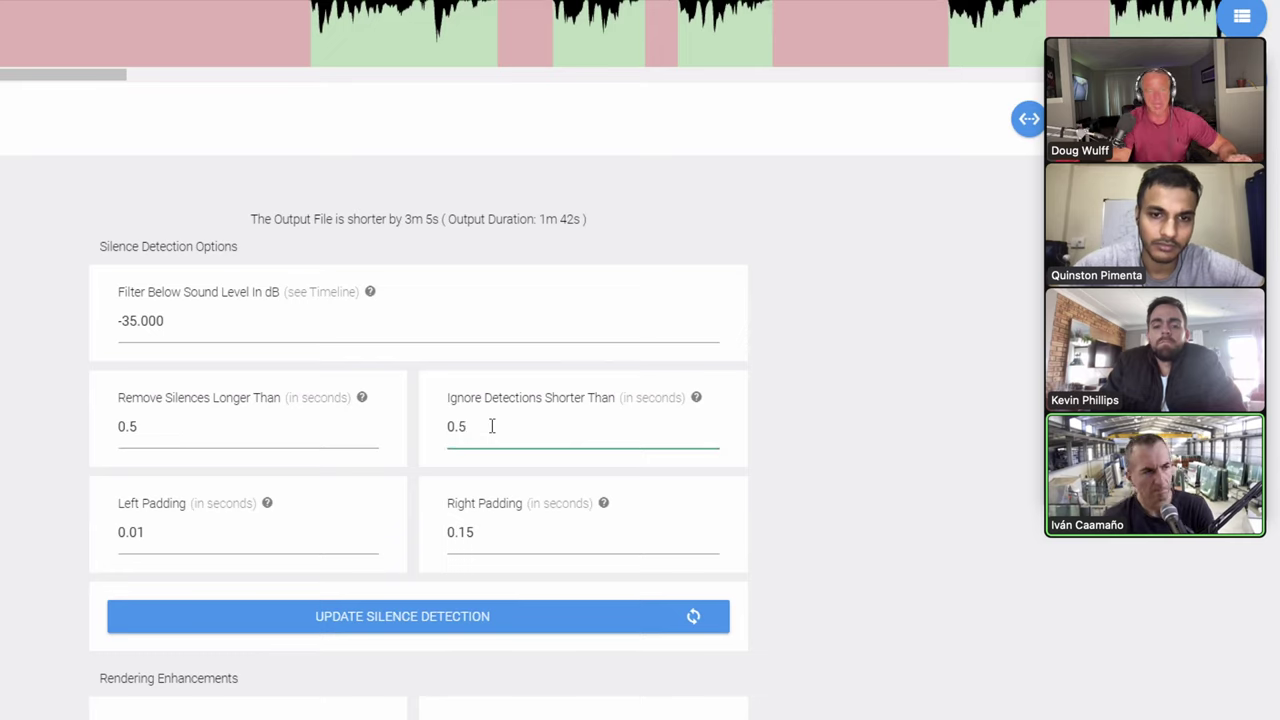
type("7")
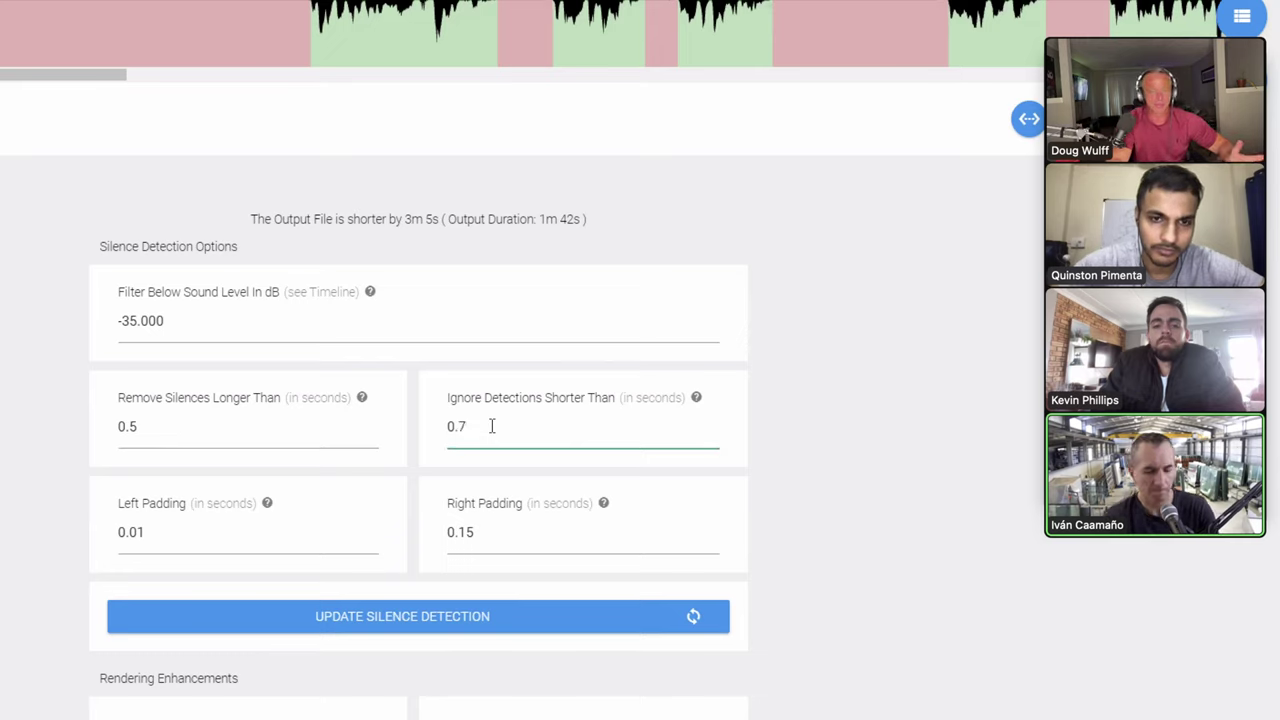
type("5")
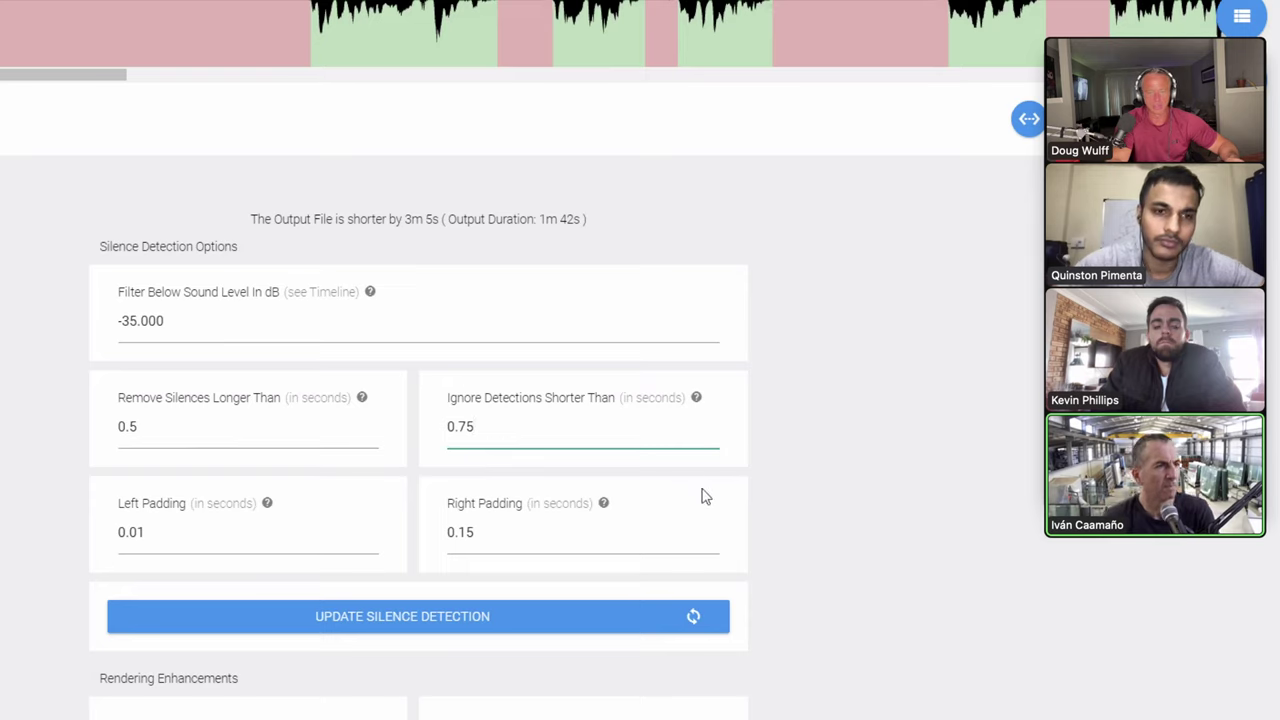
left_click(830, 526)
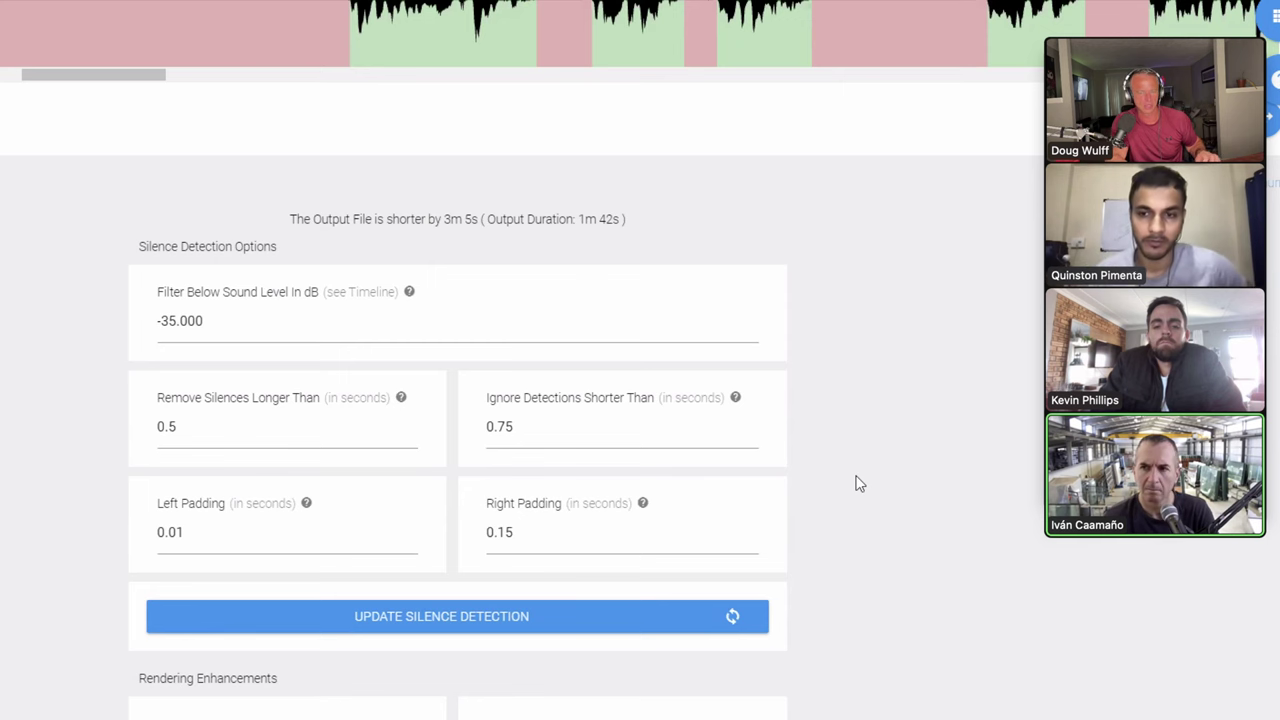
- Scroll to the waveform timeline and drag its scrollbar to the 3:02–3:09 region
scroll(857, 484, "up", 3)
scroll(800, 550, "down", 1)
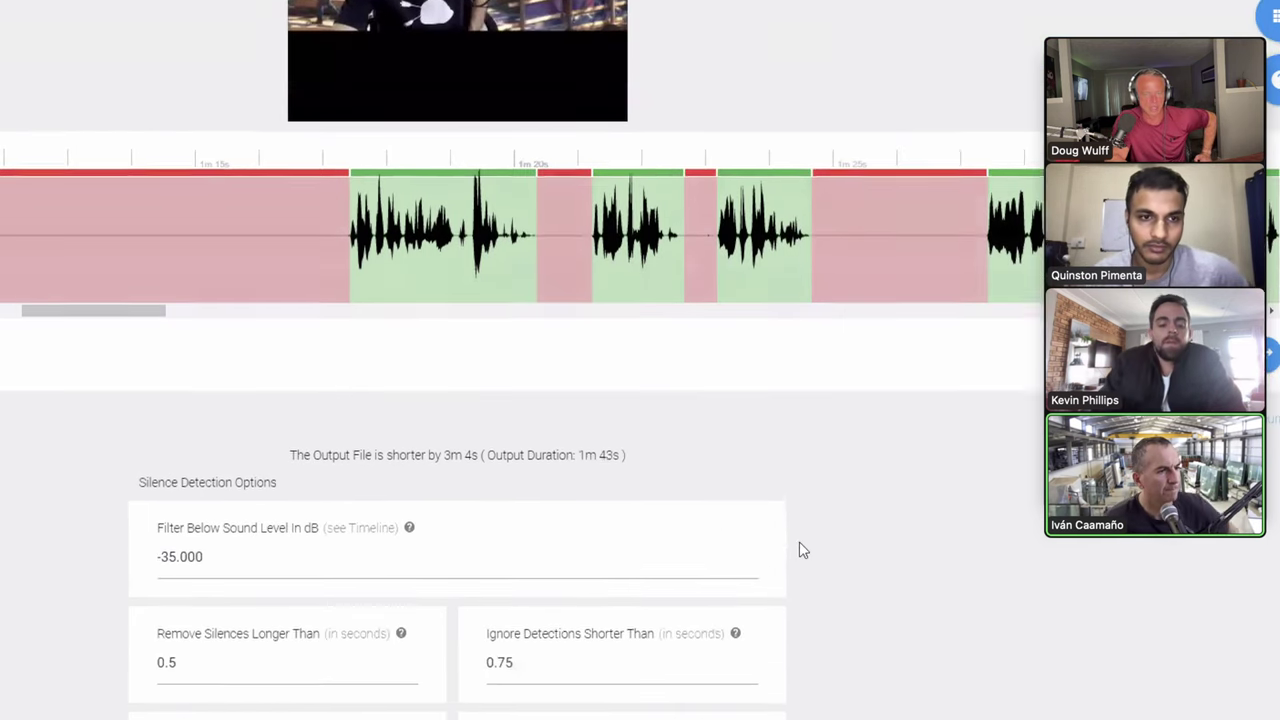
scroll(908, 560, "down", 3)
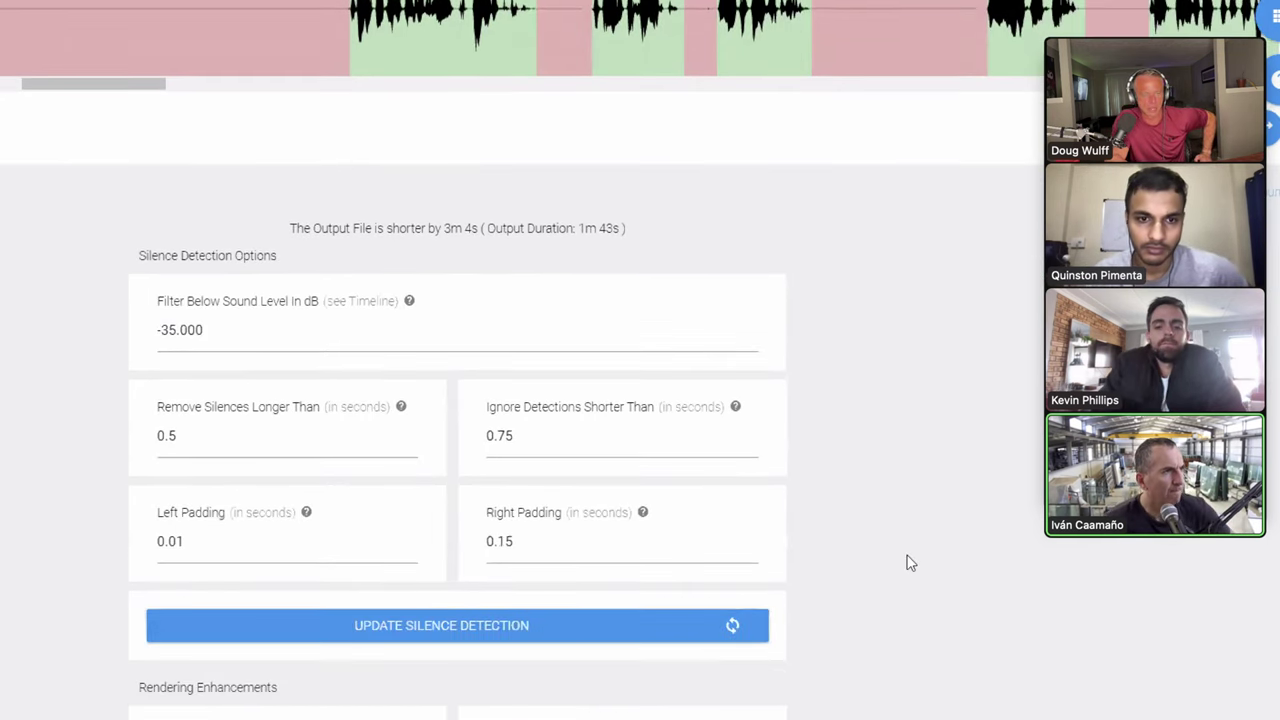
scroll(334, 551, "up", 4)
left_click_drag(189, 477, 783, 494)
scroll(1000, 655, "down", 1)
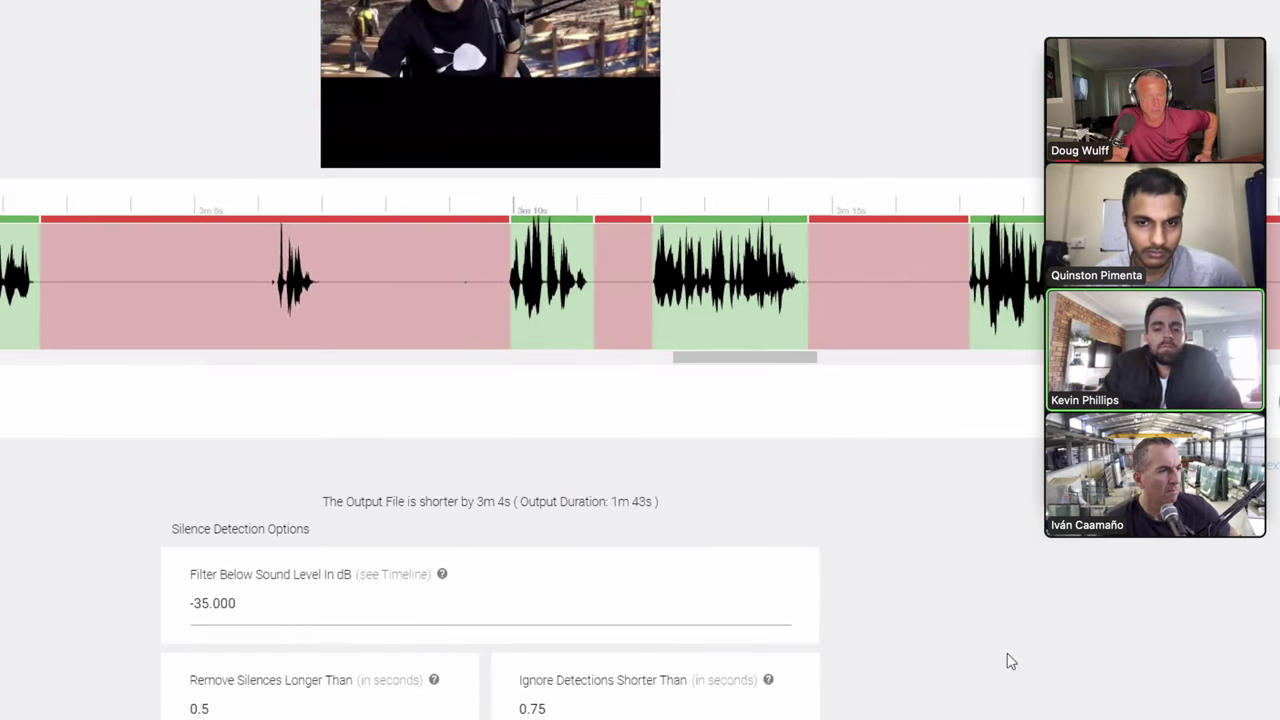
- Place the playhead on the short sound inside the removed 3:02–3:09 silence
left_click(288, 290)
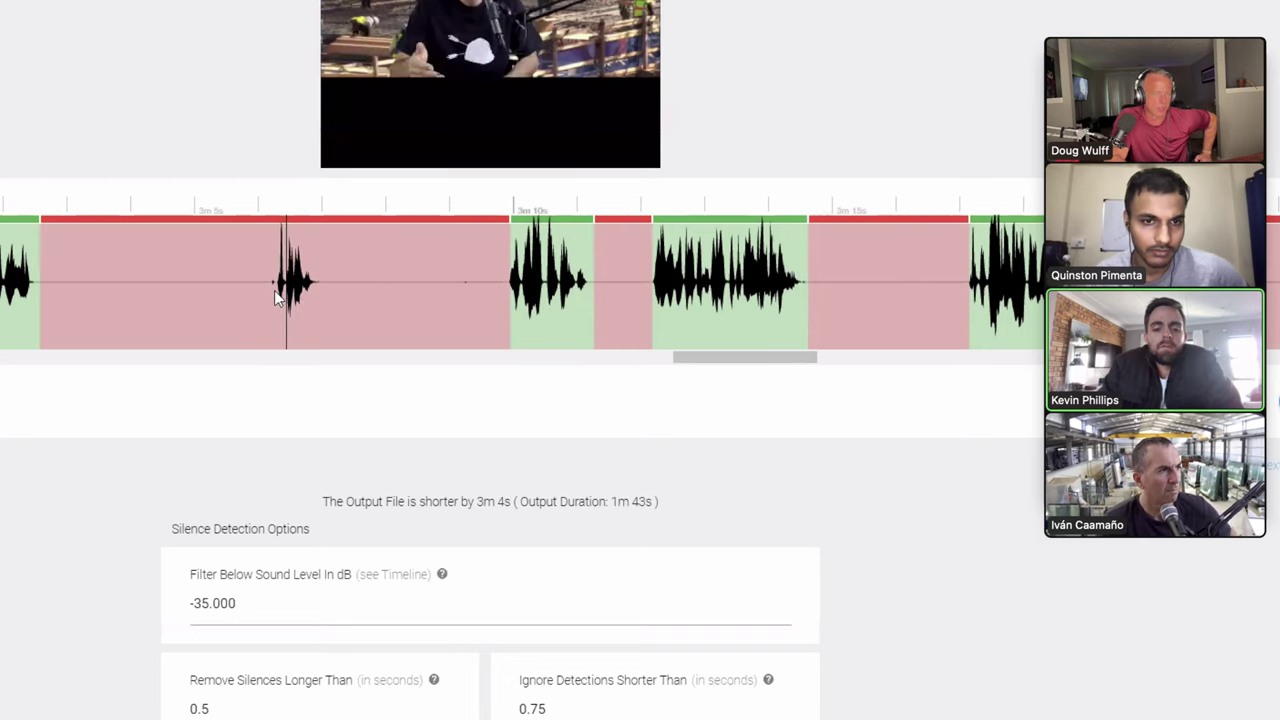
scroll(274, 296, "left", 5)
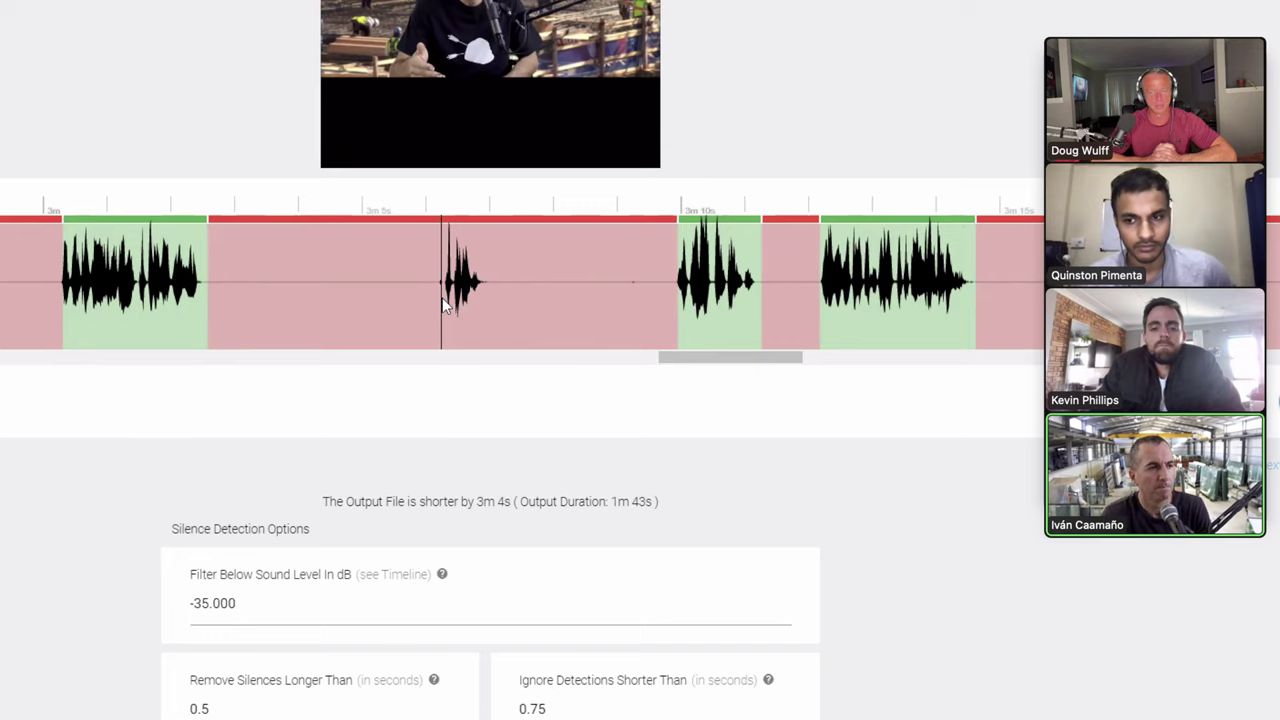
scroll(943, 555, "down", 3)
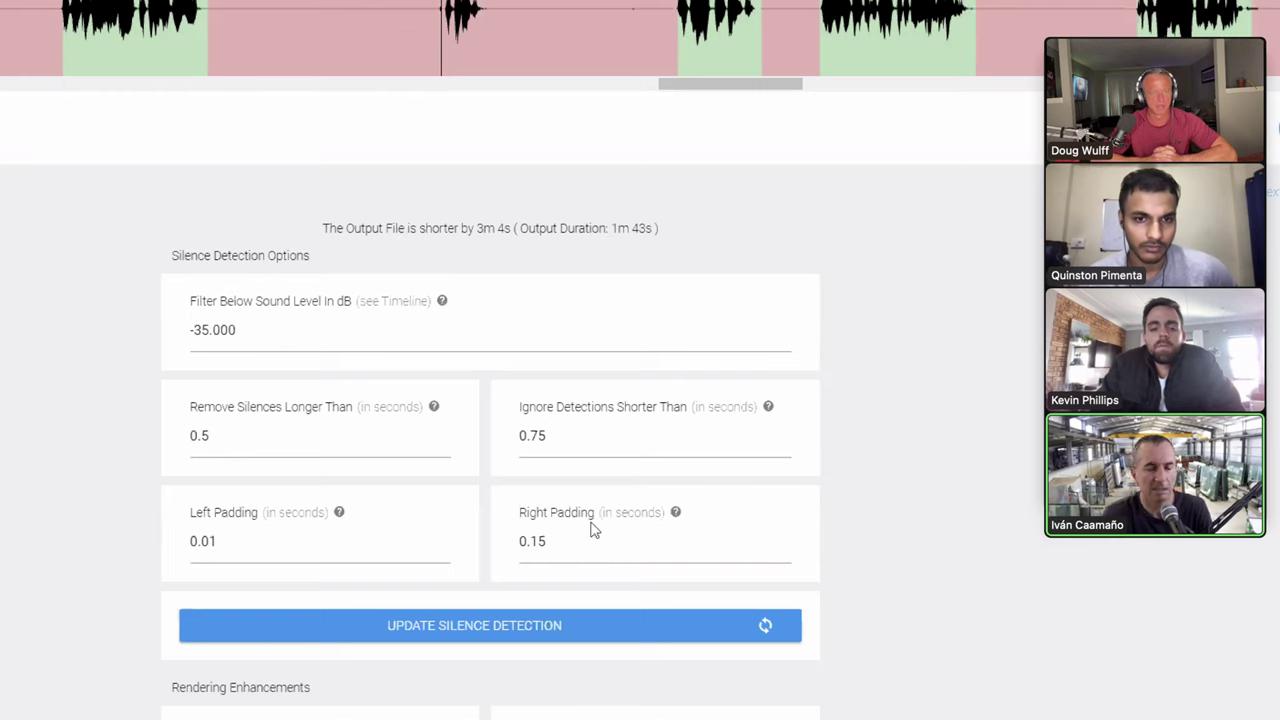
scroll(1007, 489, "down", 2)
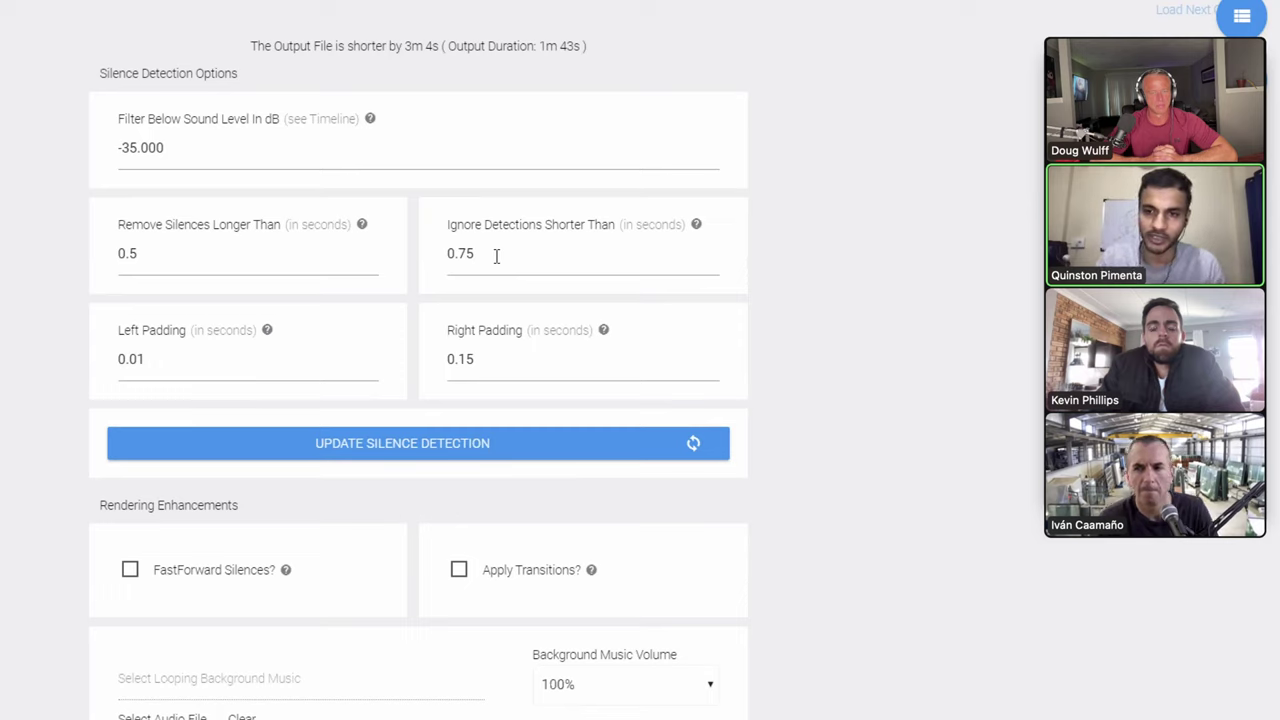
- Revisit the Ignore Detections Shorter Than field and scroll through the rendering options
left_click(496, 256)
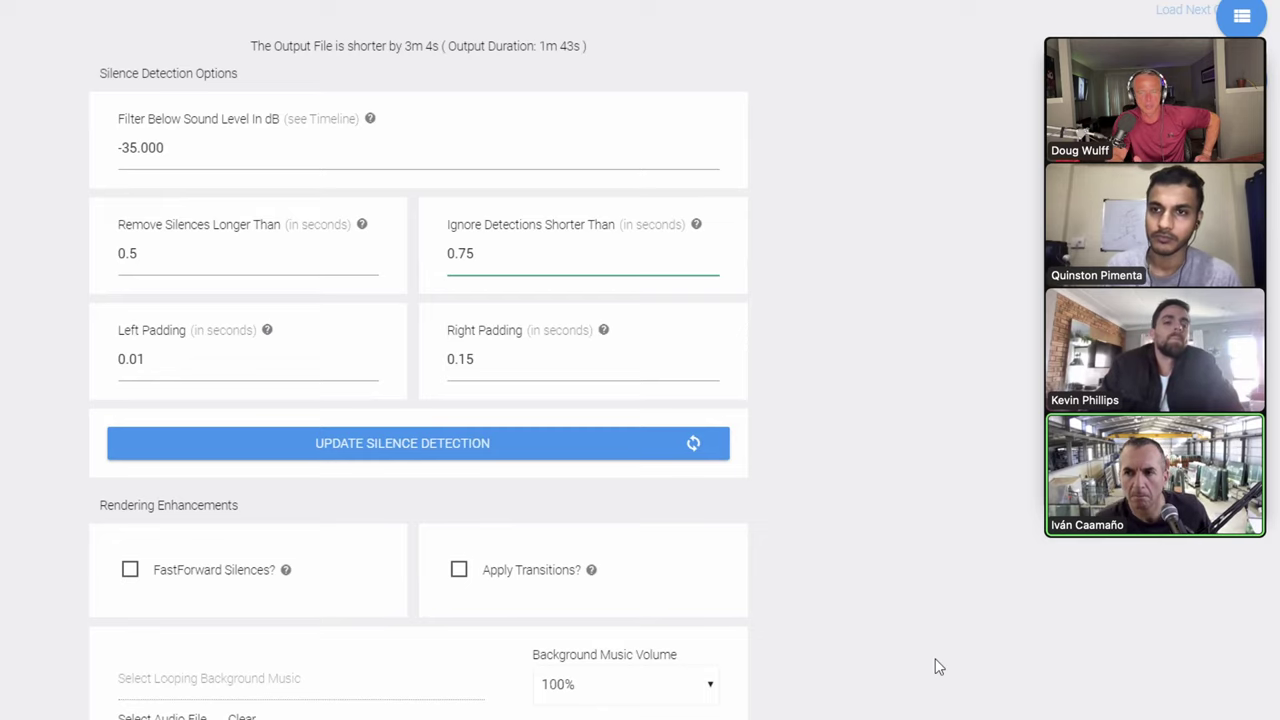
scroll(935, 667, "down", 1)
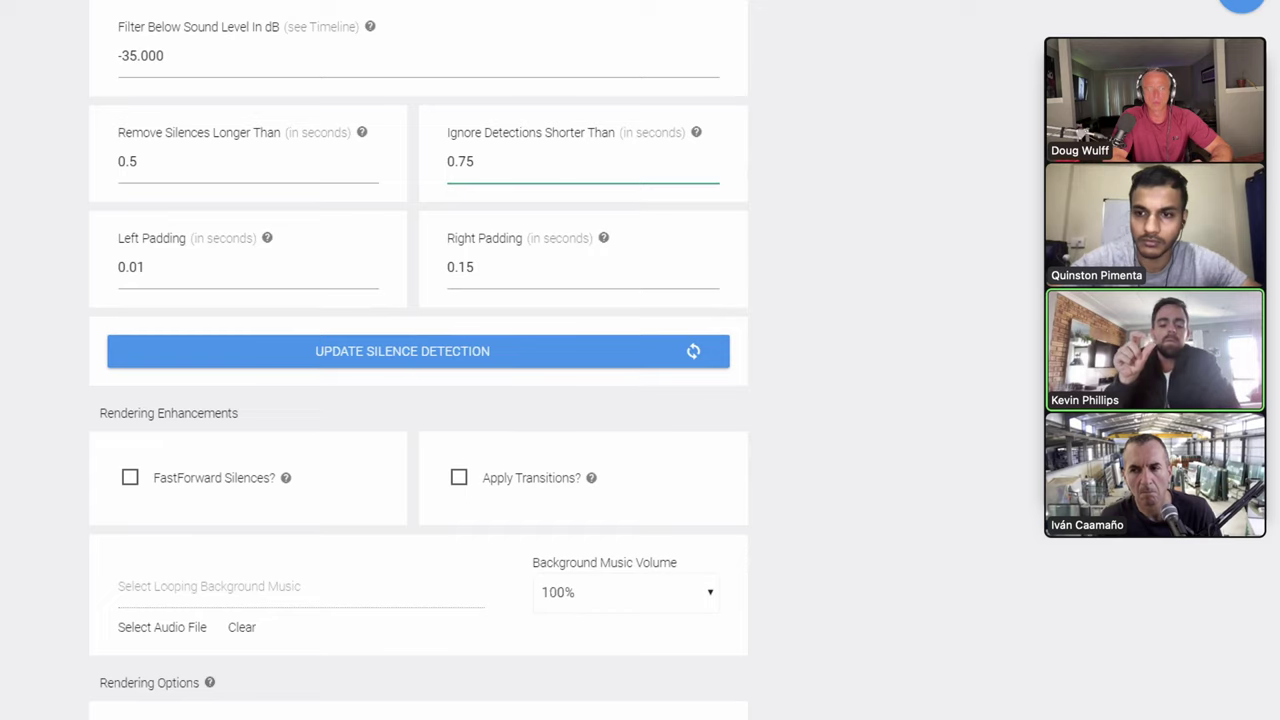
scroll(963, 670, "up", 1)
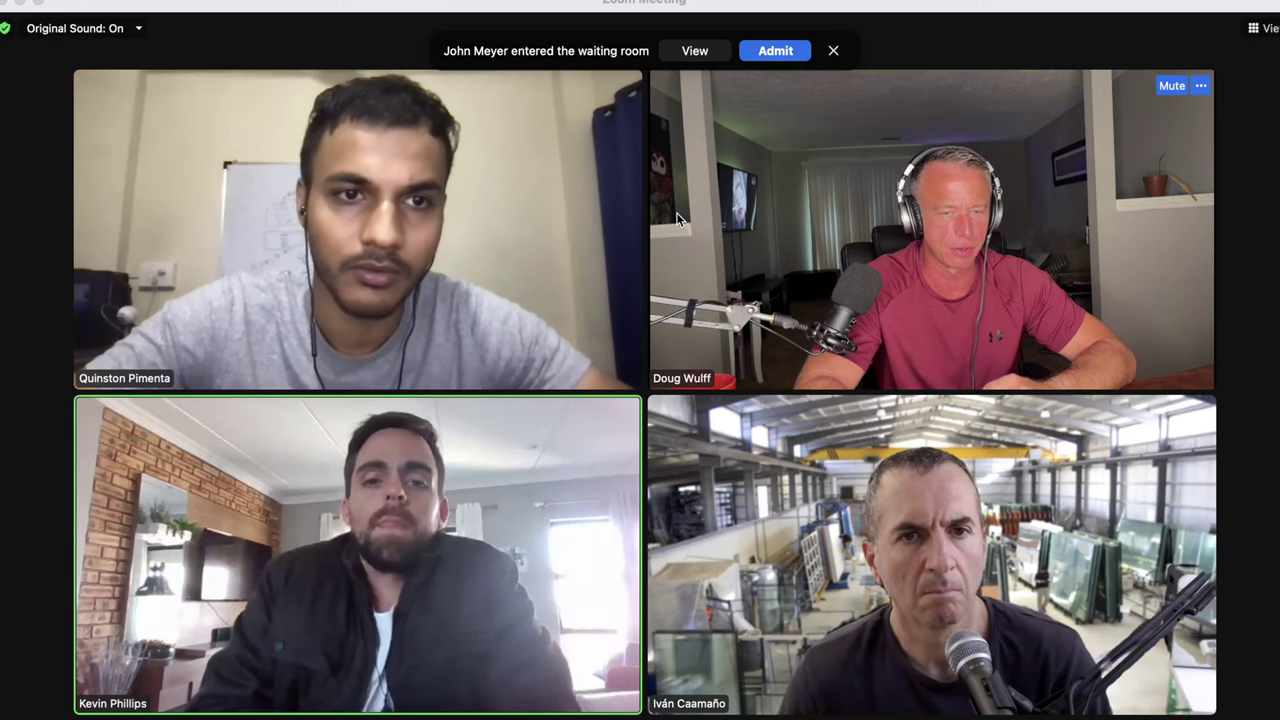
- Admit the waiting participant from the Zoom waiting-room notification
left_click(777, 51)
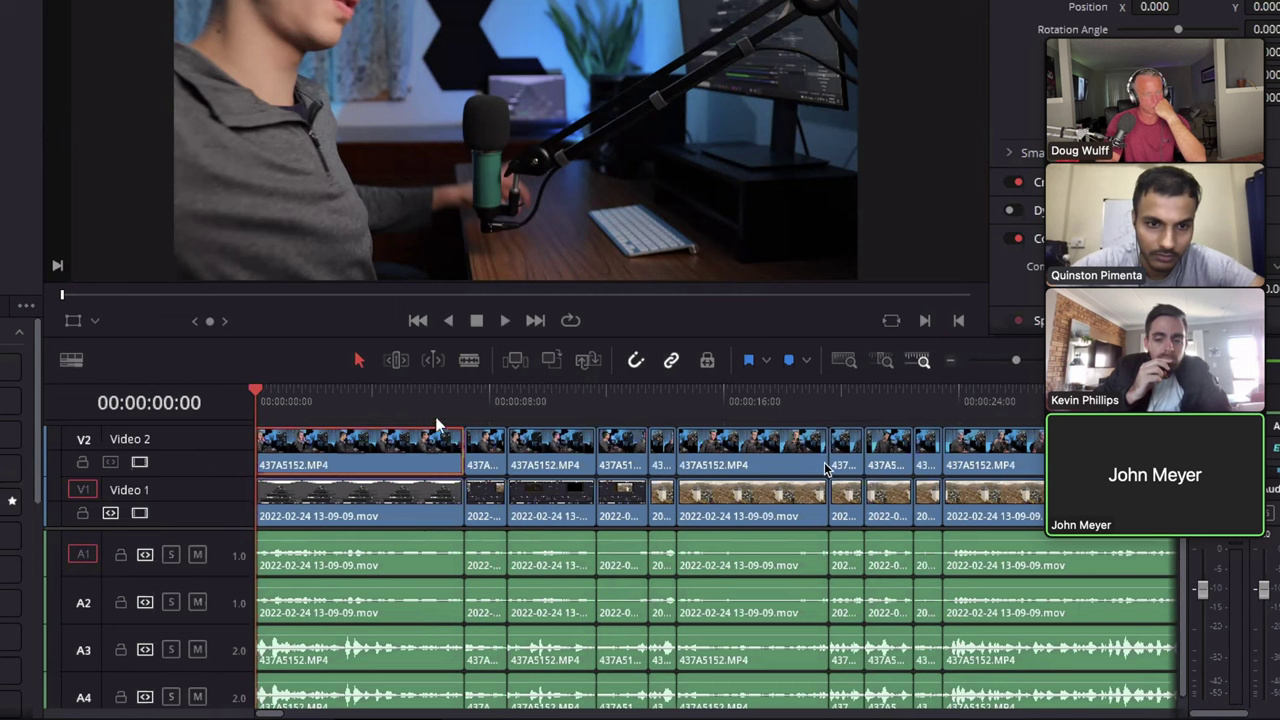
- Select all timeline clips, link them with Link Clips, and turn on Linked Selection
left_click(547, 466)
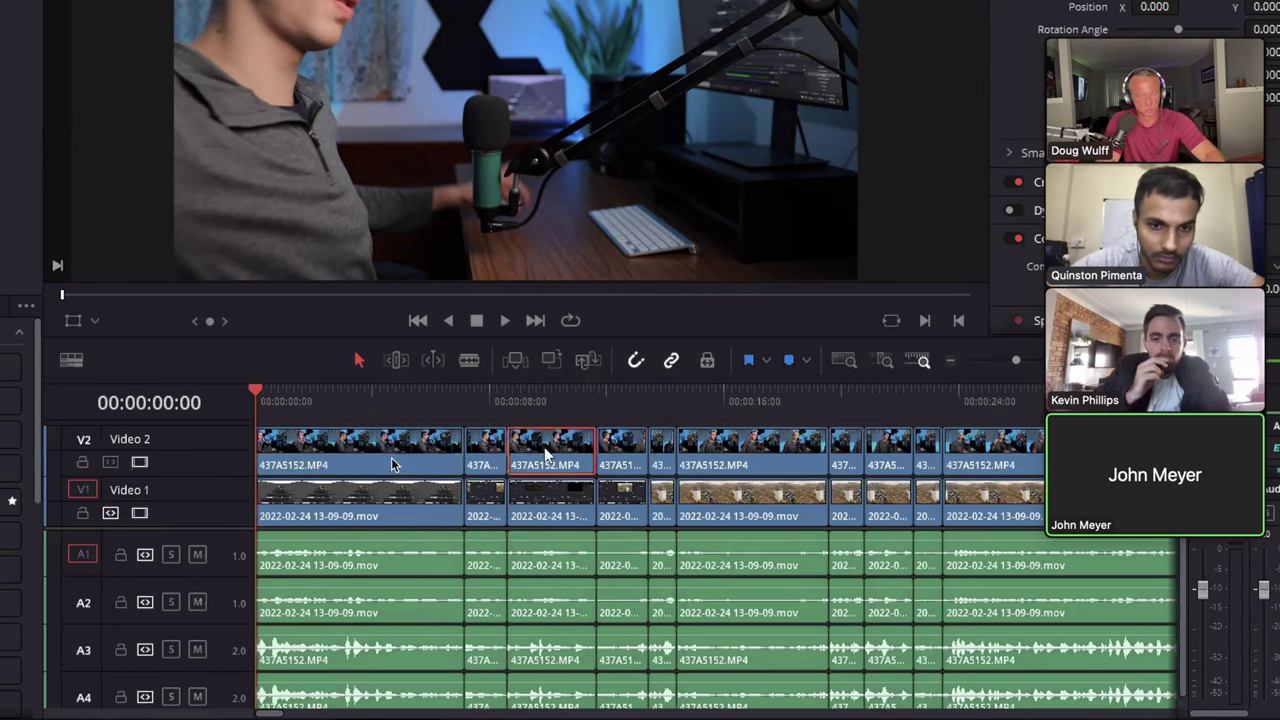
left_click(520, 495)
key("super+a")
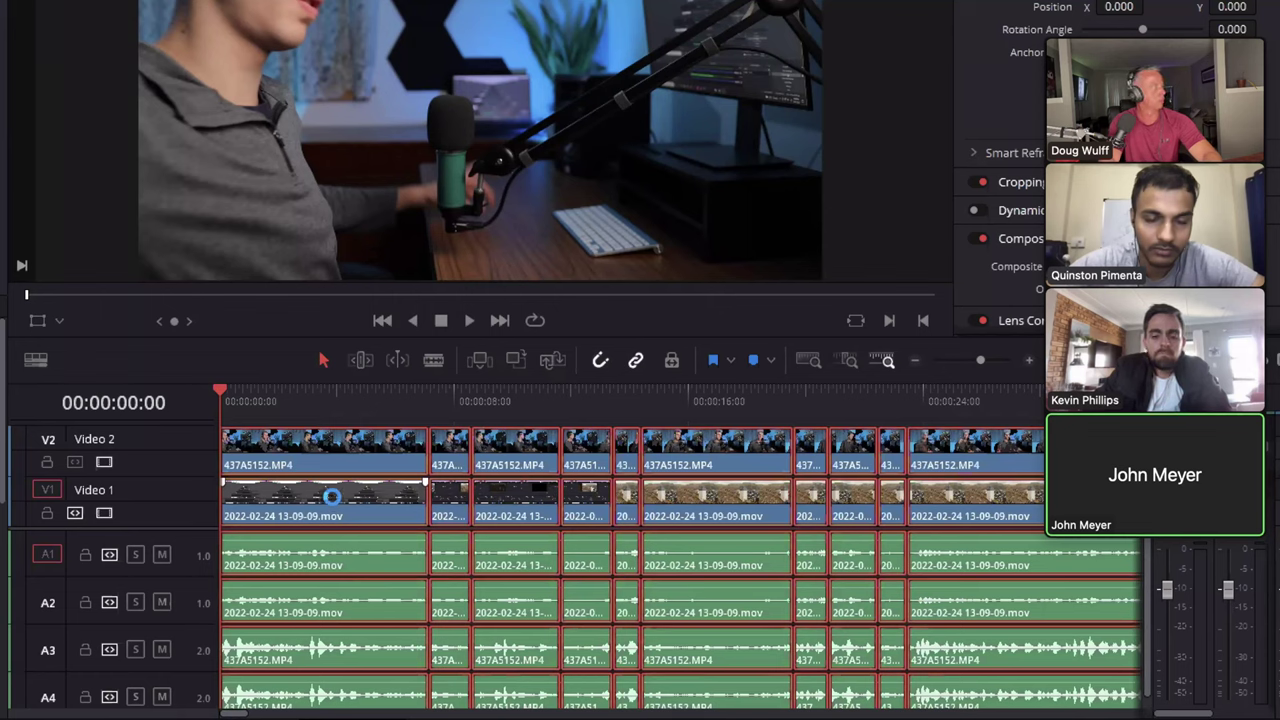
right_click(340, 505)
left_click(414, 485)
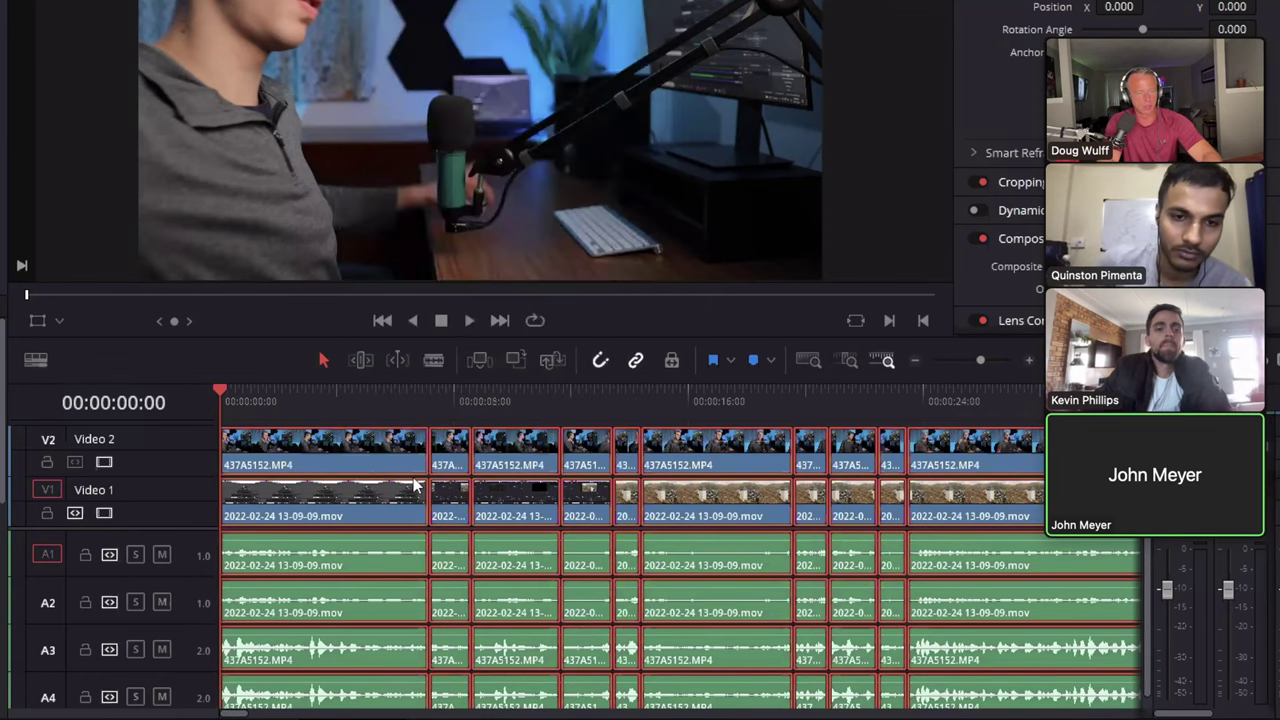
left_click(635, 362)
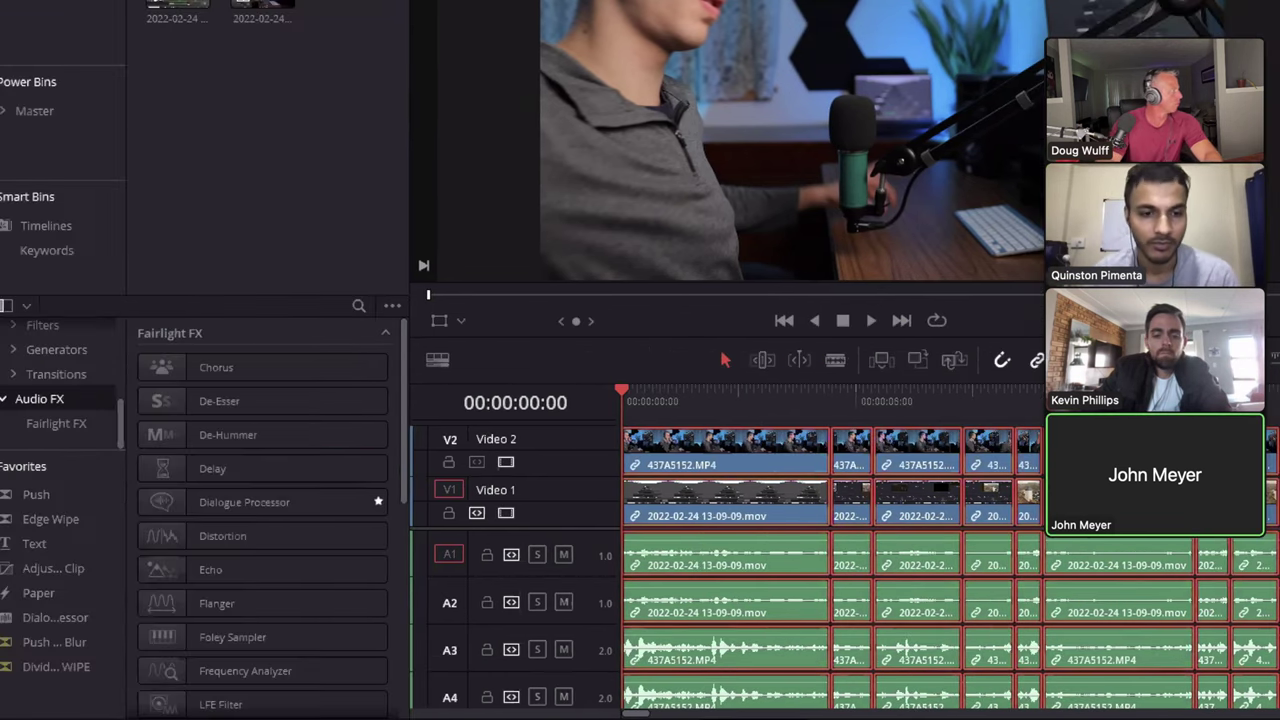
- Switch to TimeBolt and scroll through the clip's waveform timeline
key("super")
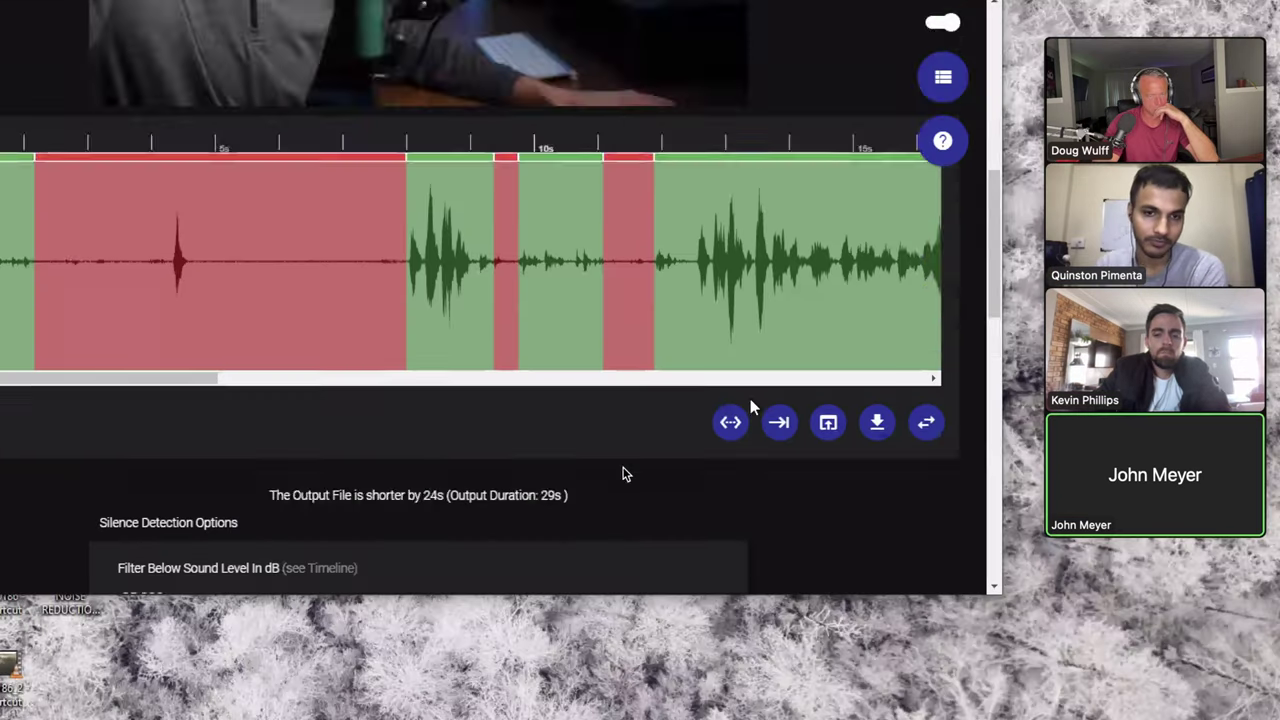
scroll(622, 474, "down", 5)
scroll(623, 468, "down", 1)
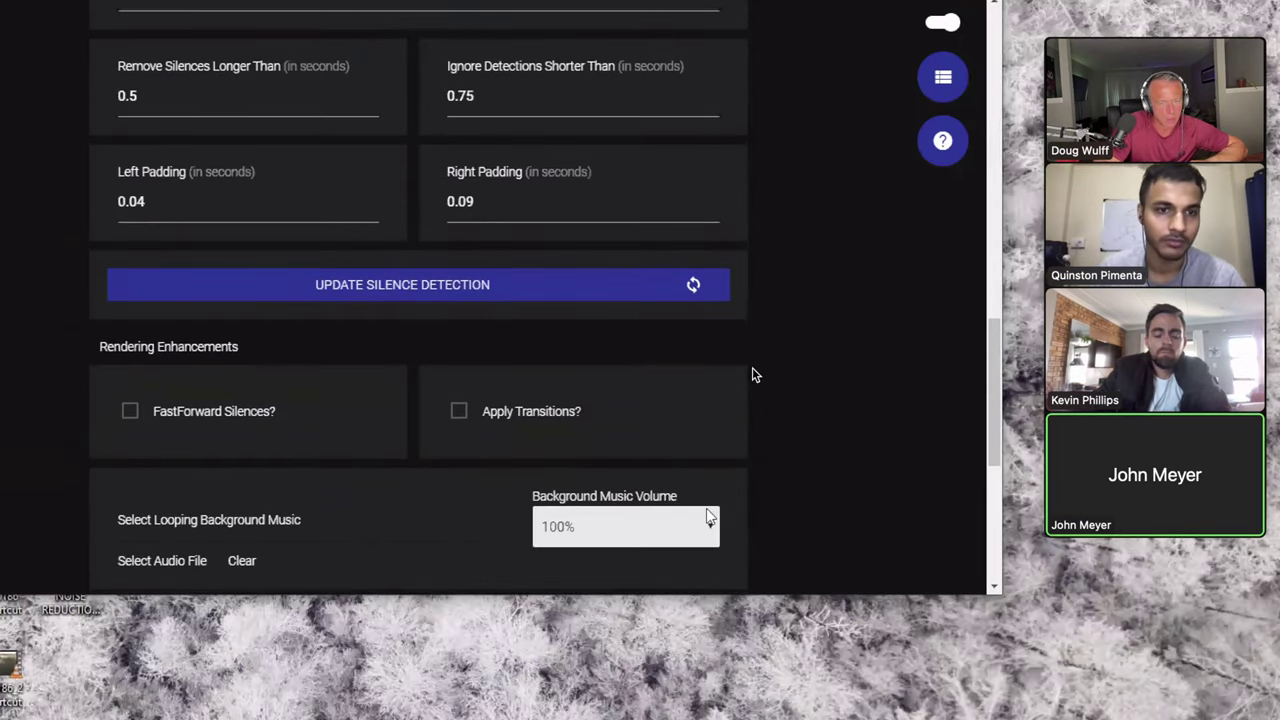
scroll(623, 363, "up", 3)
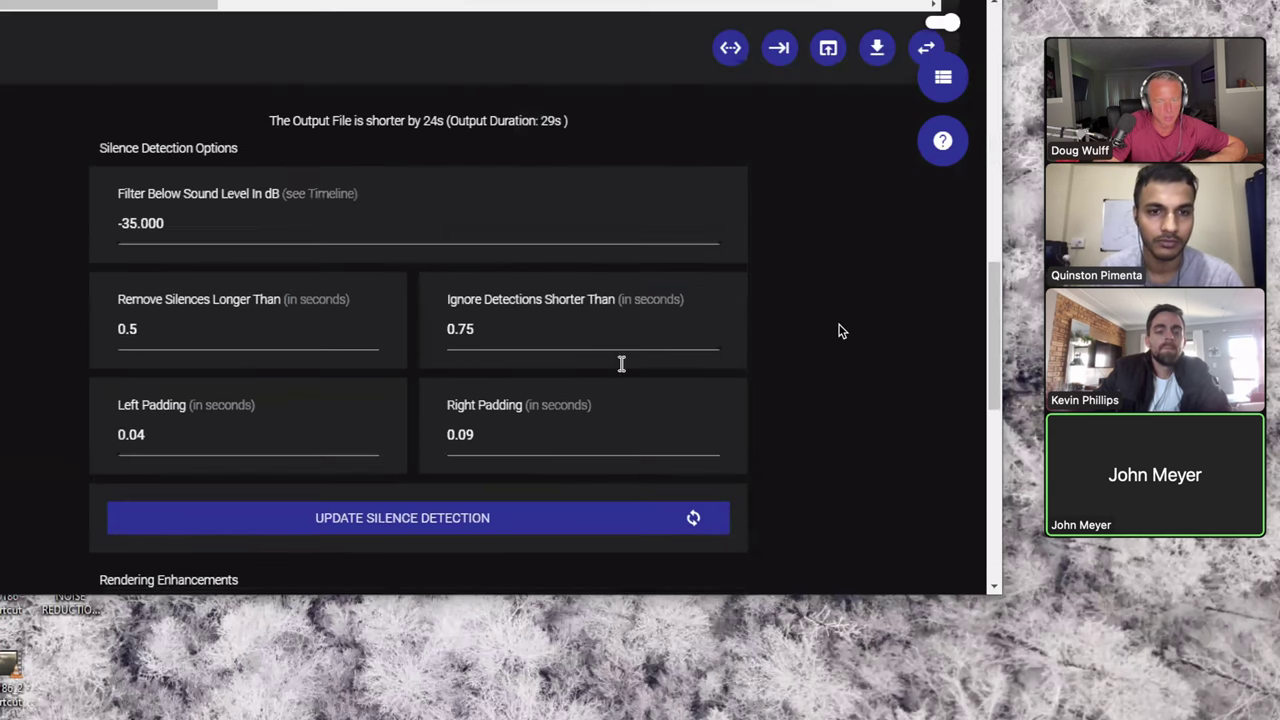
scroll(743, 361, "down", 2)
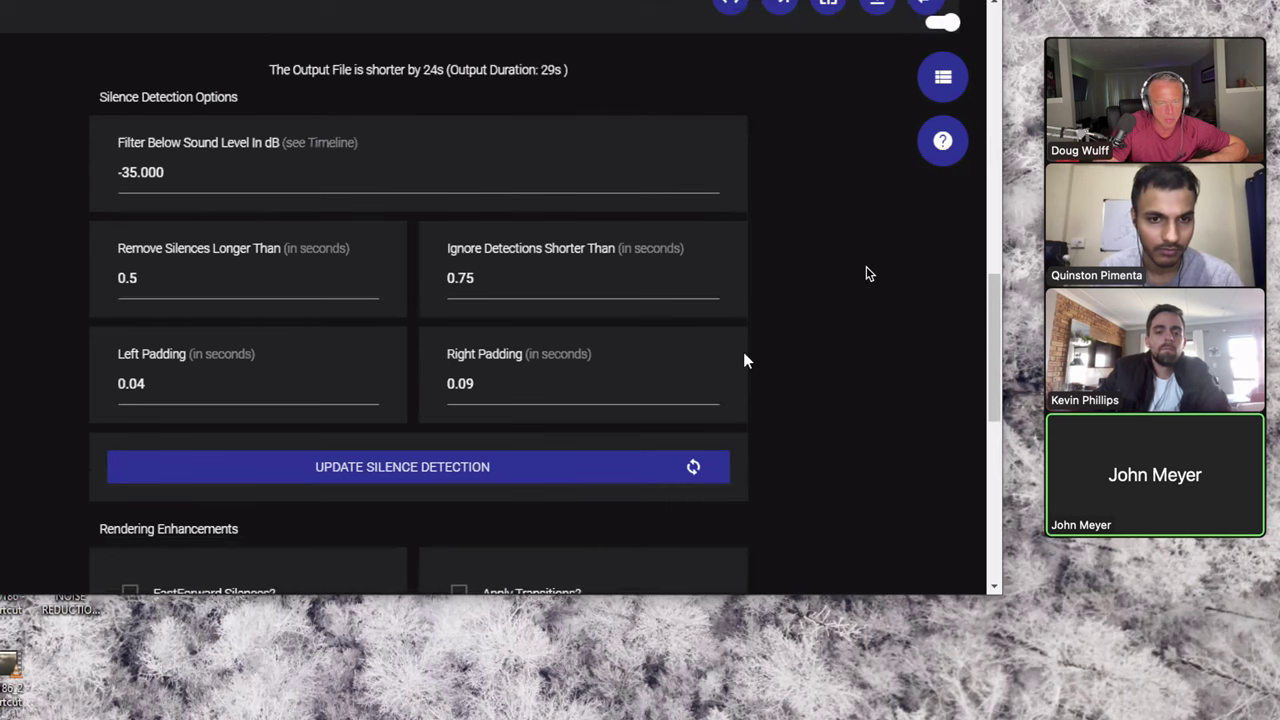
scroll(744, 353, "up", 5)
scroll(743, 361, "up", 8)
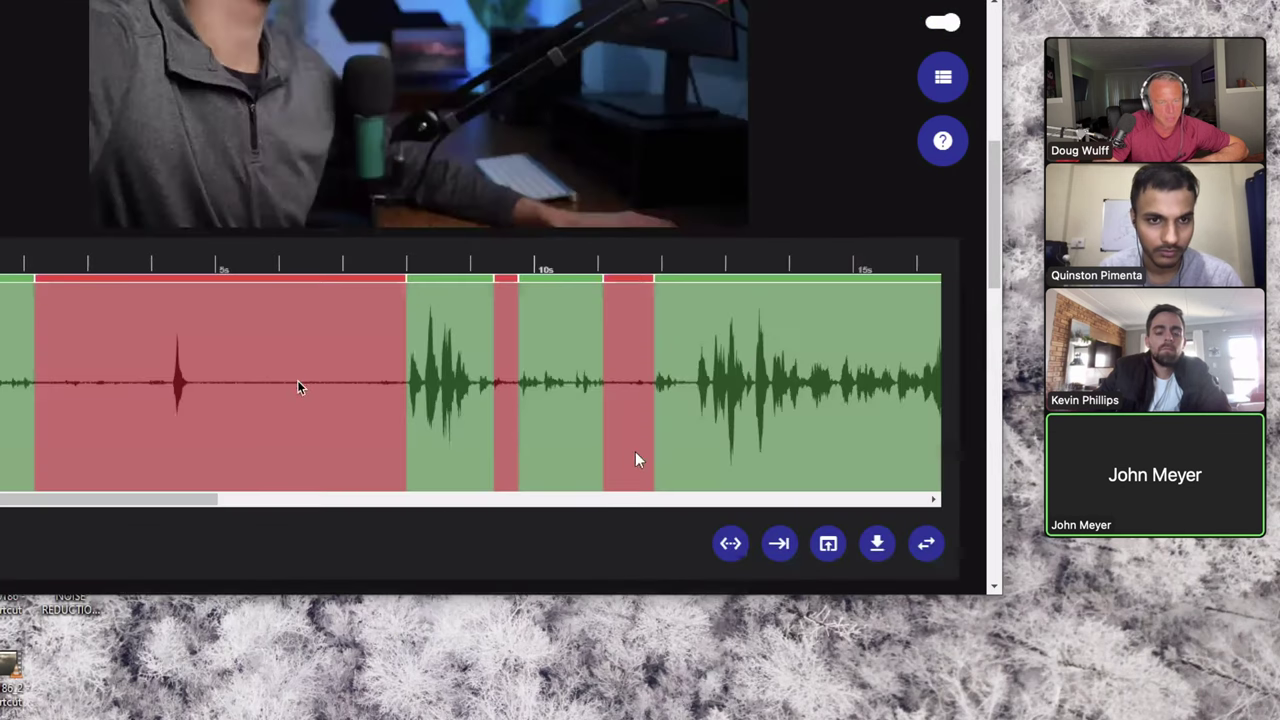
scroll(629, 515, "down", 11)
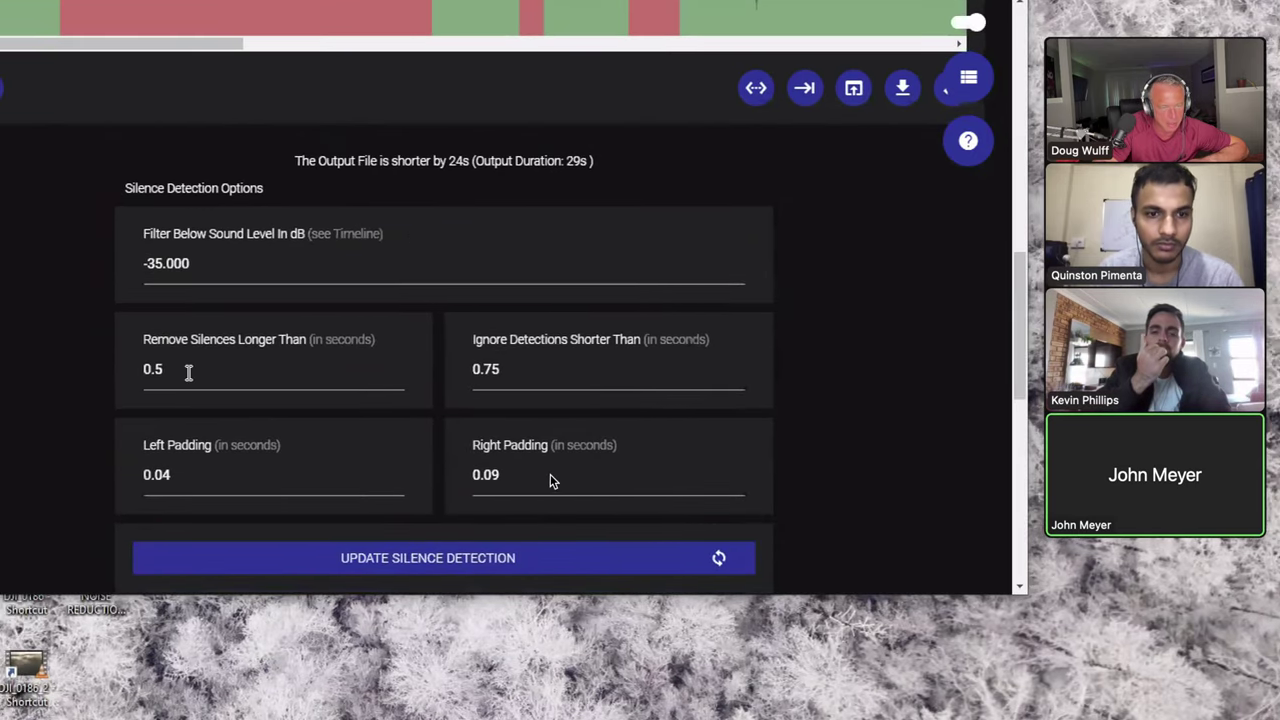
scroll(560, 488, "up", 2)
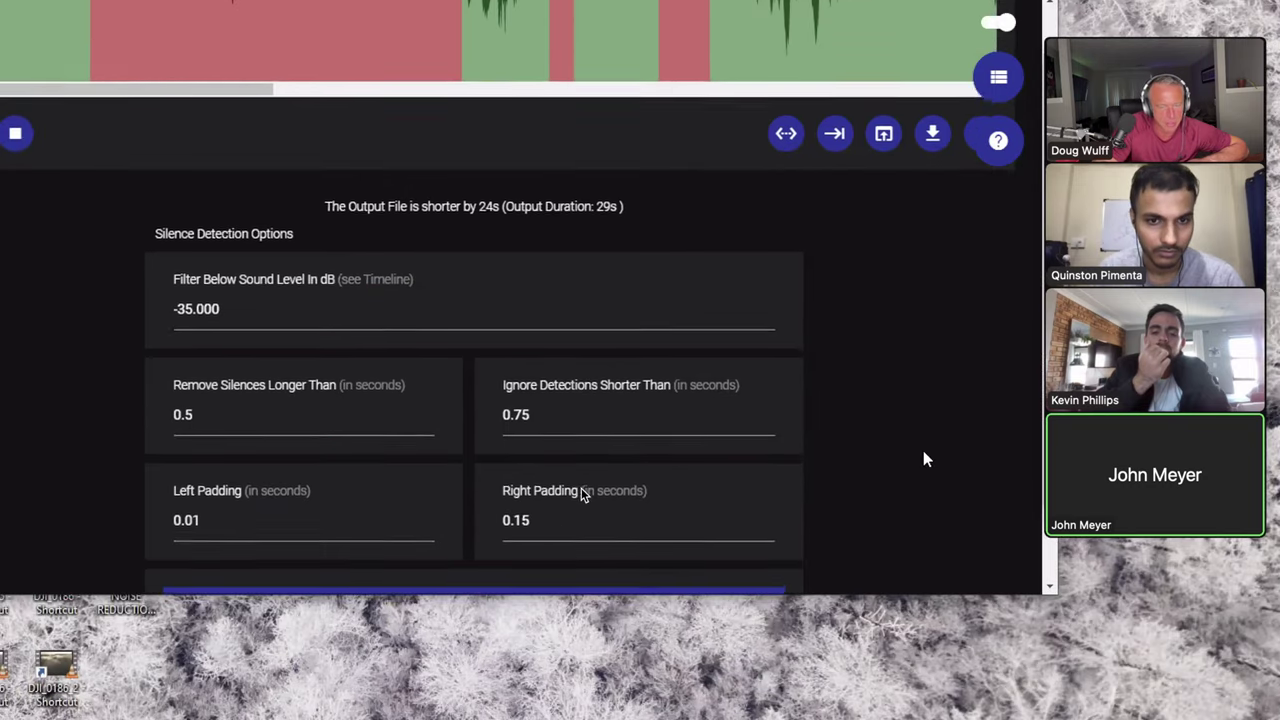
scroll(563, 426, "up", 7)
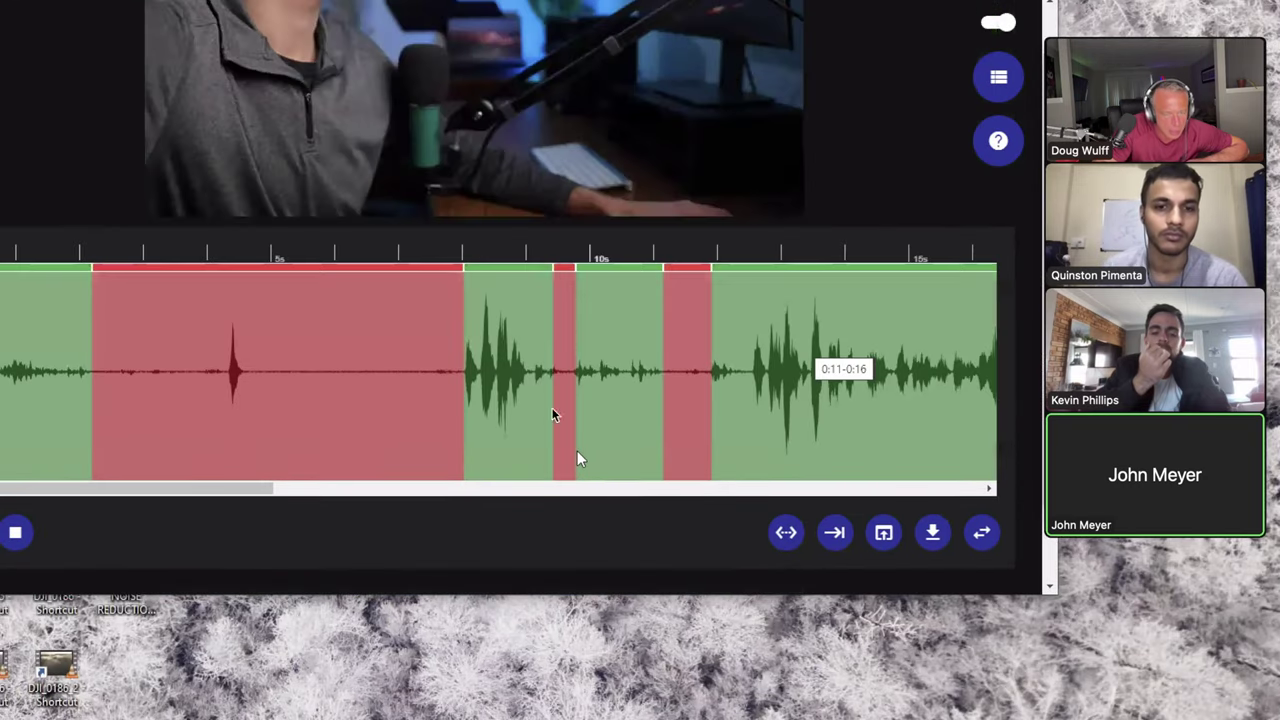
scroll(563, 500, "down", 2)
- Play the clip from around 20 seconds to hear the kept and removed regions
left_click(185, 441)
left_click(410, 188)
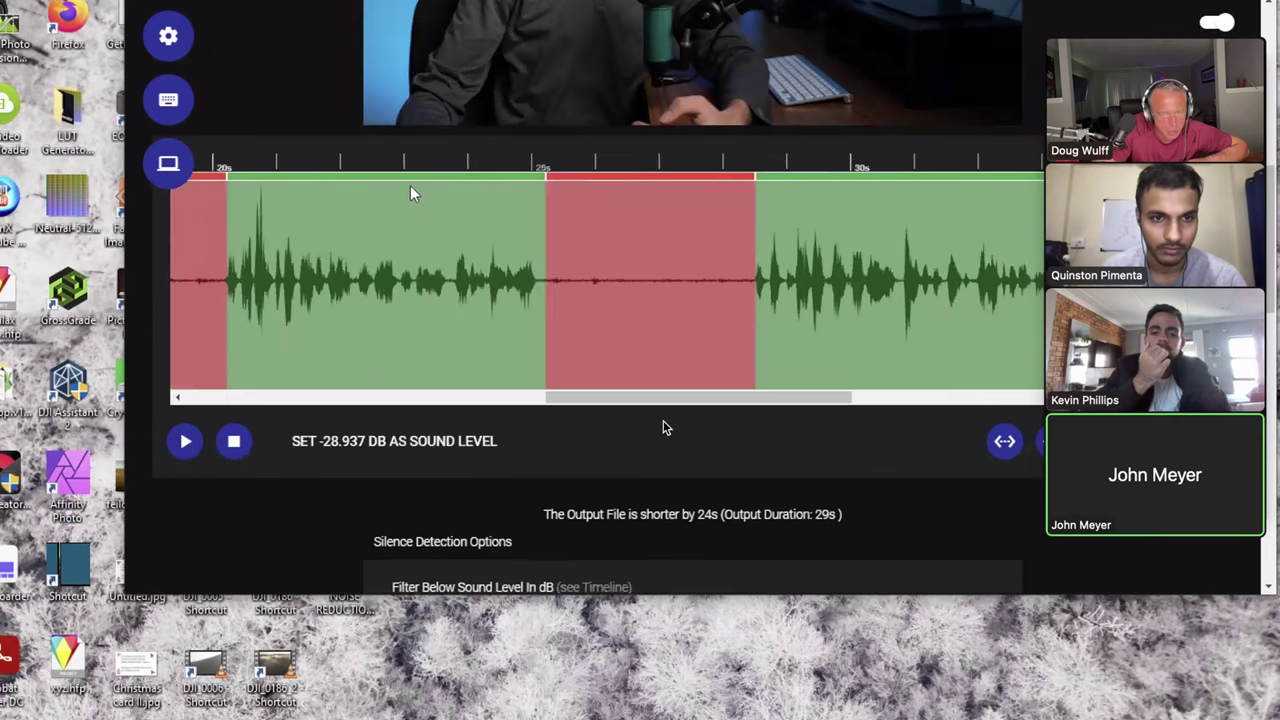
key("space")
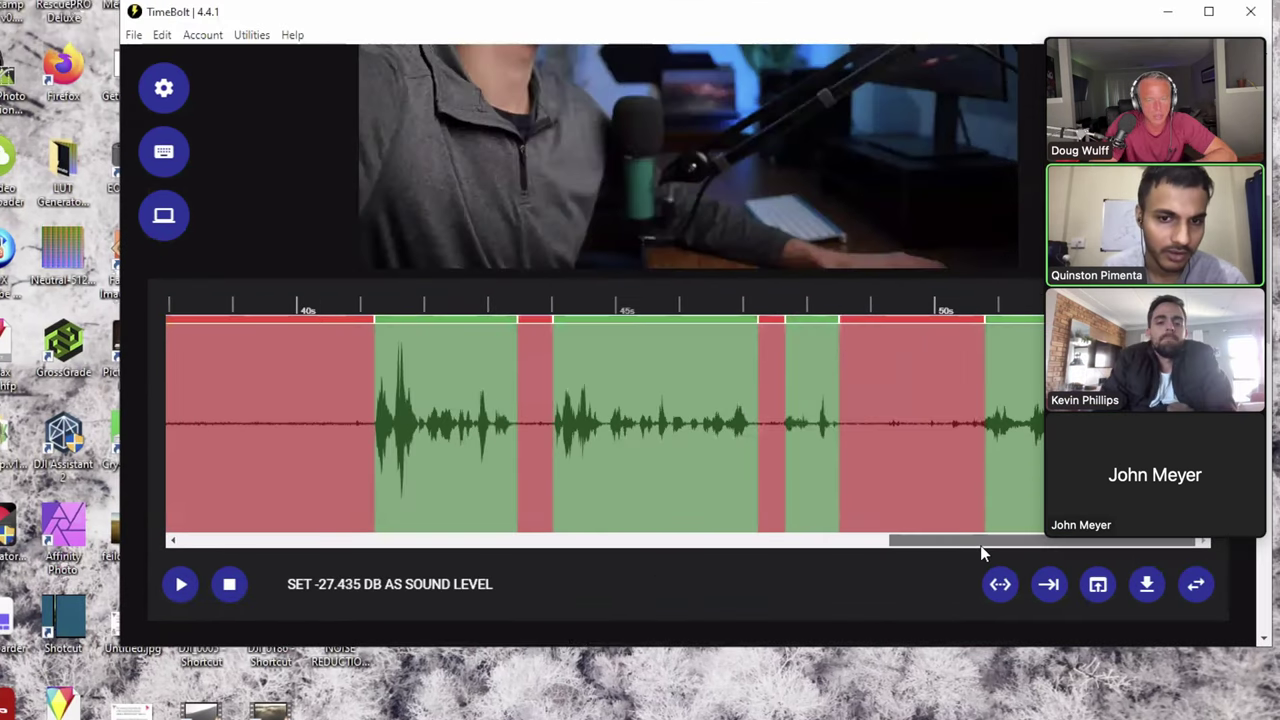
scroll(947, 545, "up", 2)
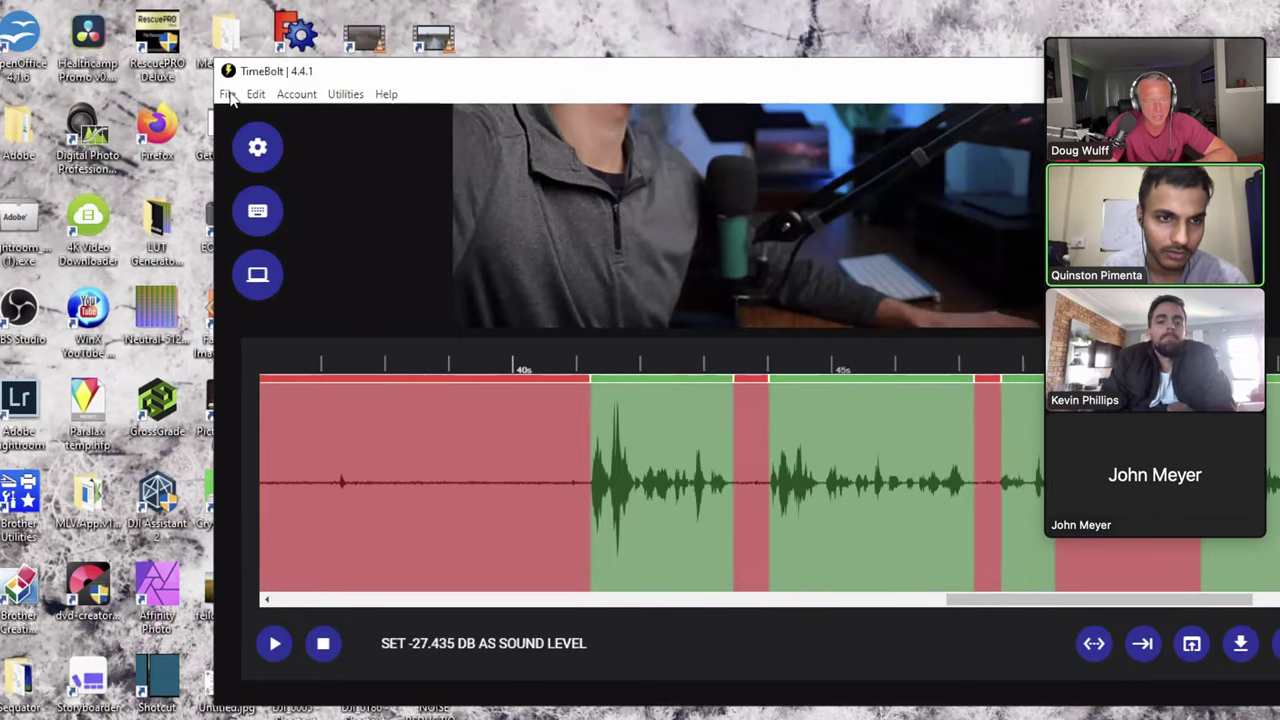
- Turn off Audio Normalization pre-processing in TimeBolt's settings
left_click(228, 95)
left_click(251, 137)
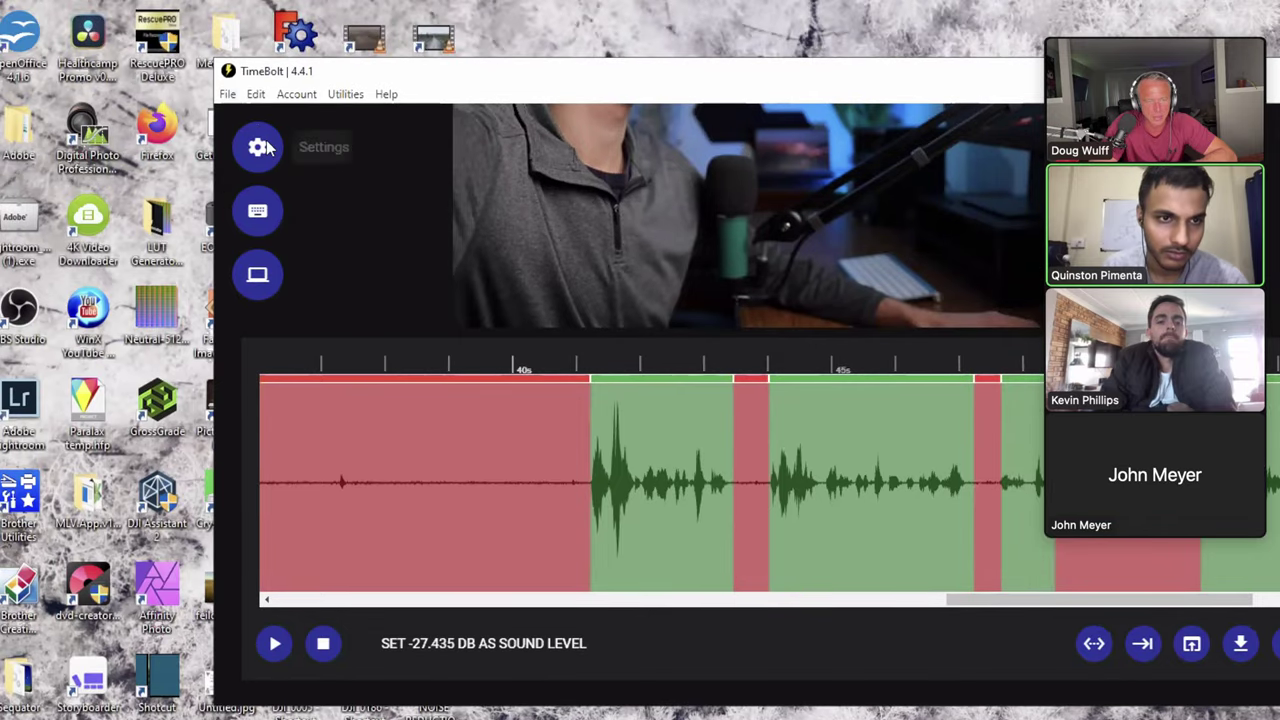
scroll(705, 480, "down", 2)
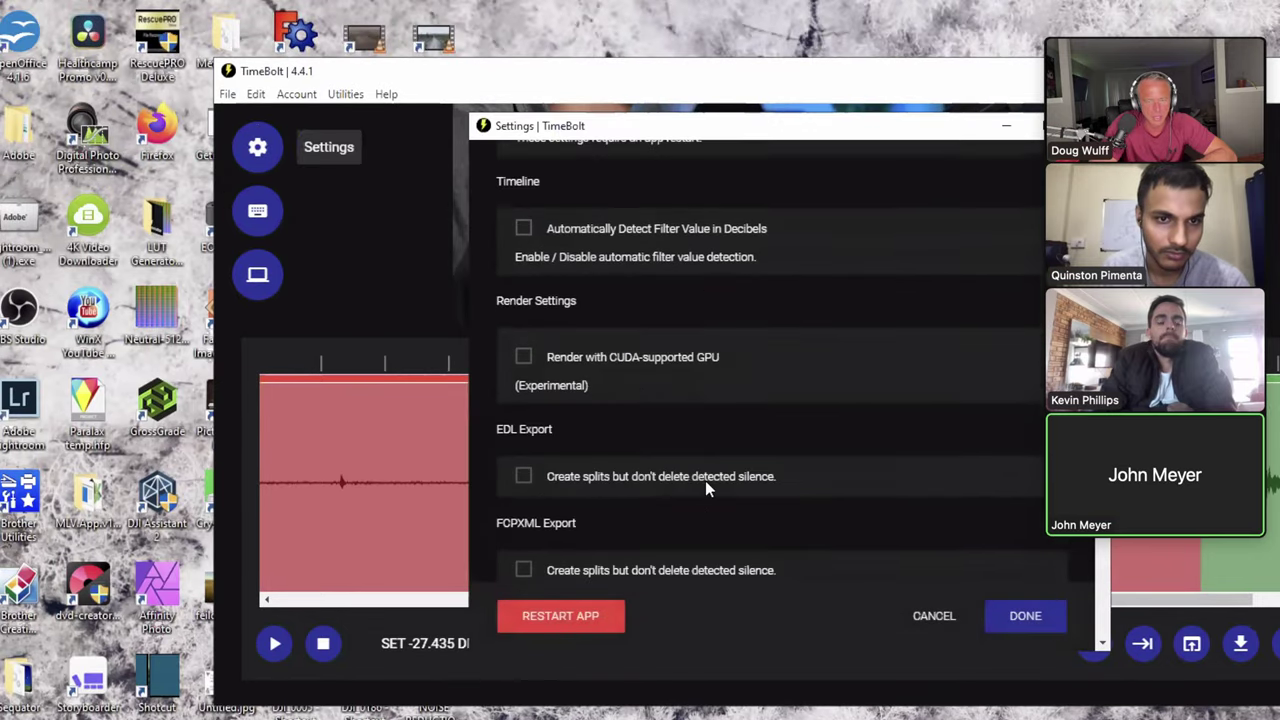
scroll(700, 488, "up", 1)
scroll(734, 482, "down", 5)
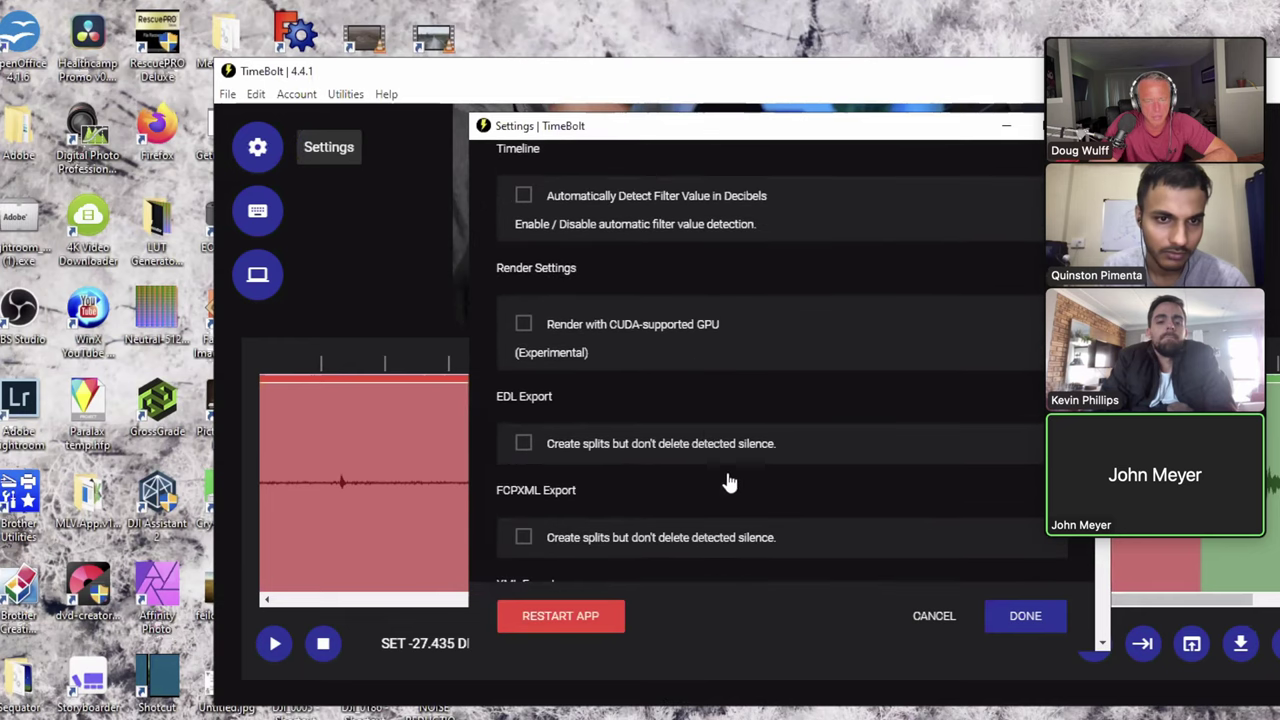
scroll(741, 483, "up", 6)
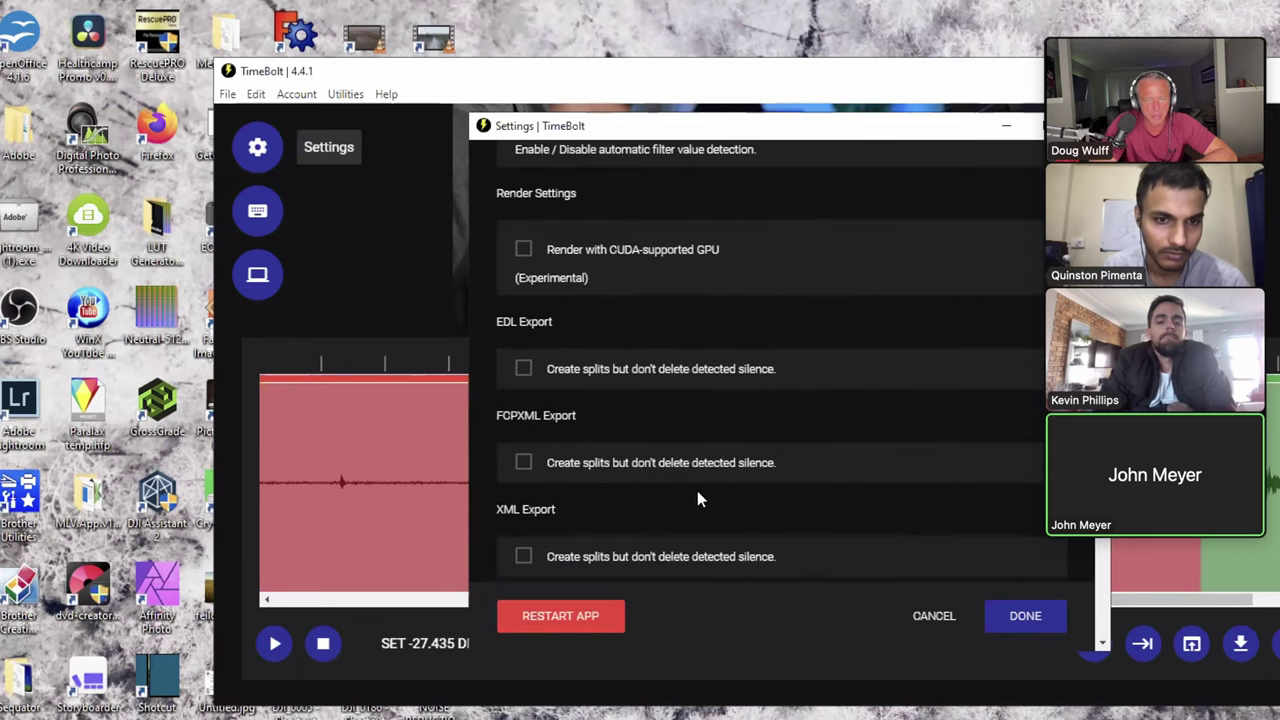
left_click(523, 224)
key("Escape")
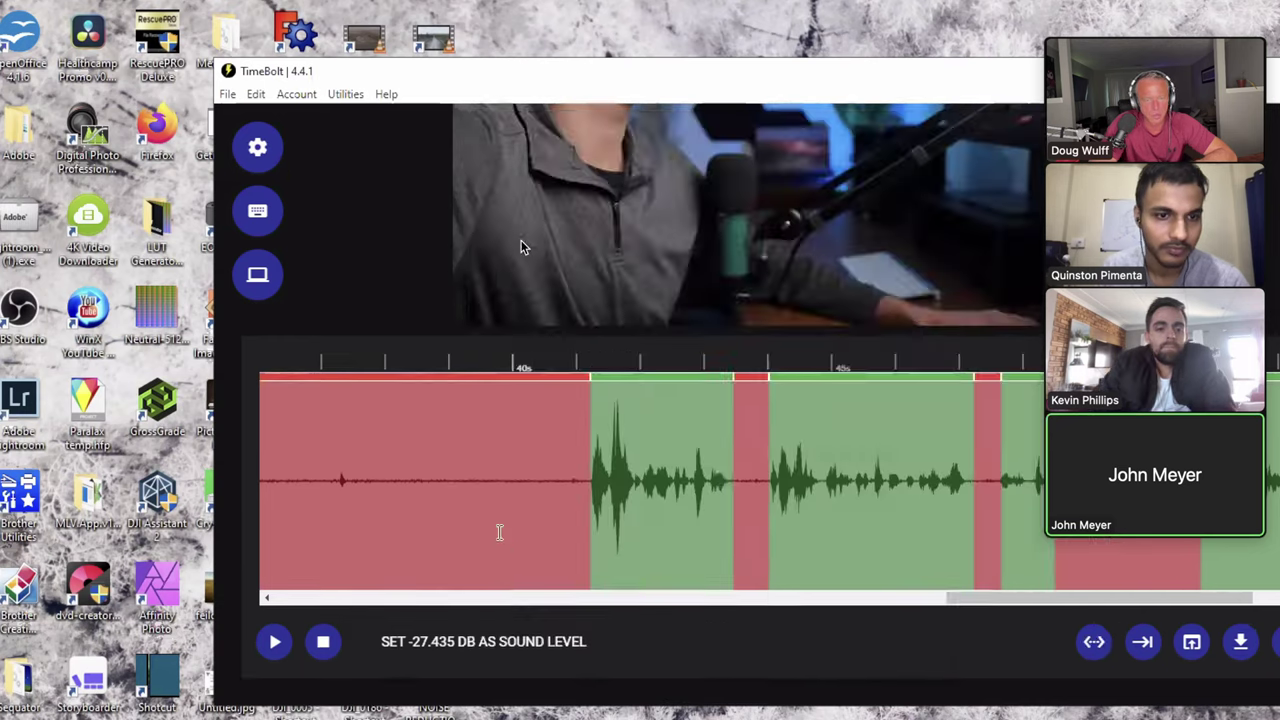
- Scroll the project and wait while TimeBolt regenerates the merged audio tracks
scroll(514, 217, "down", 3)
scroll(511, 220, "down", 6)
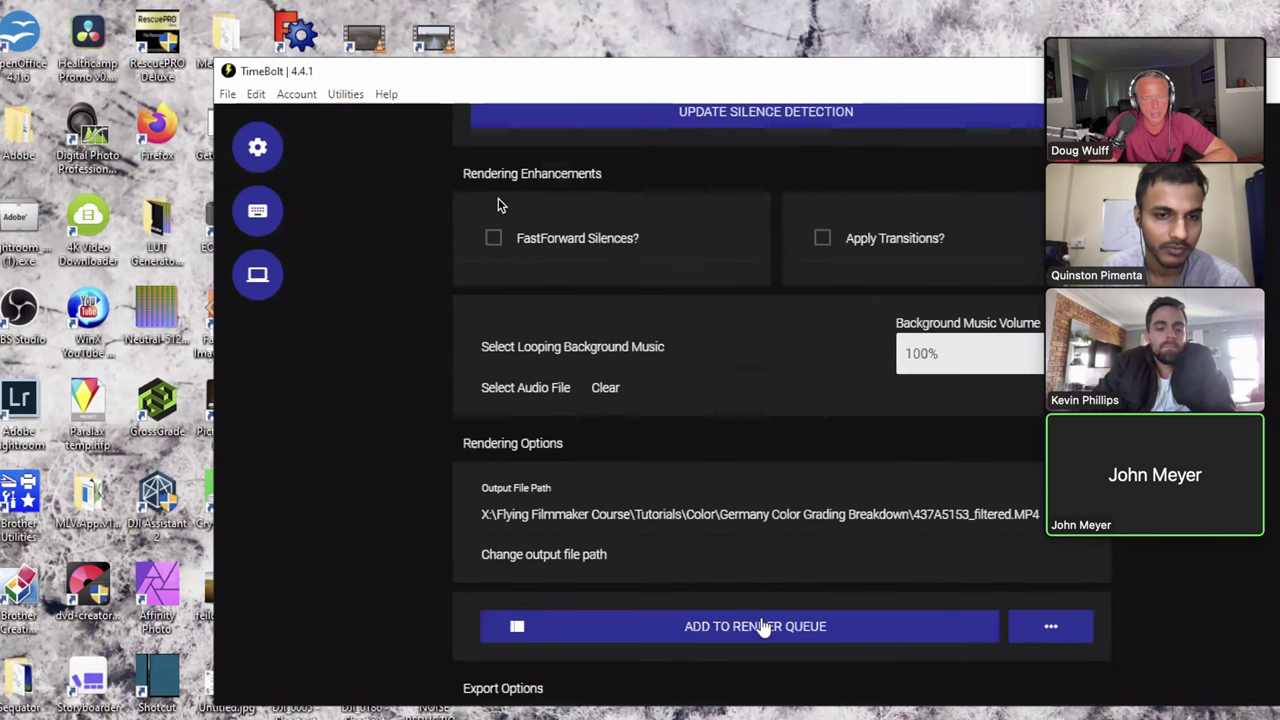
scroll(511, 230, "down", 2)
scroll(760, 400, "up", 5)
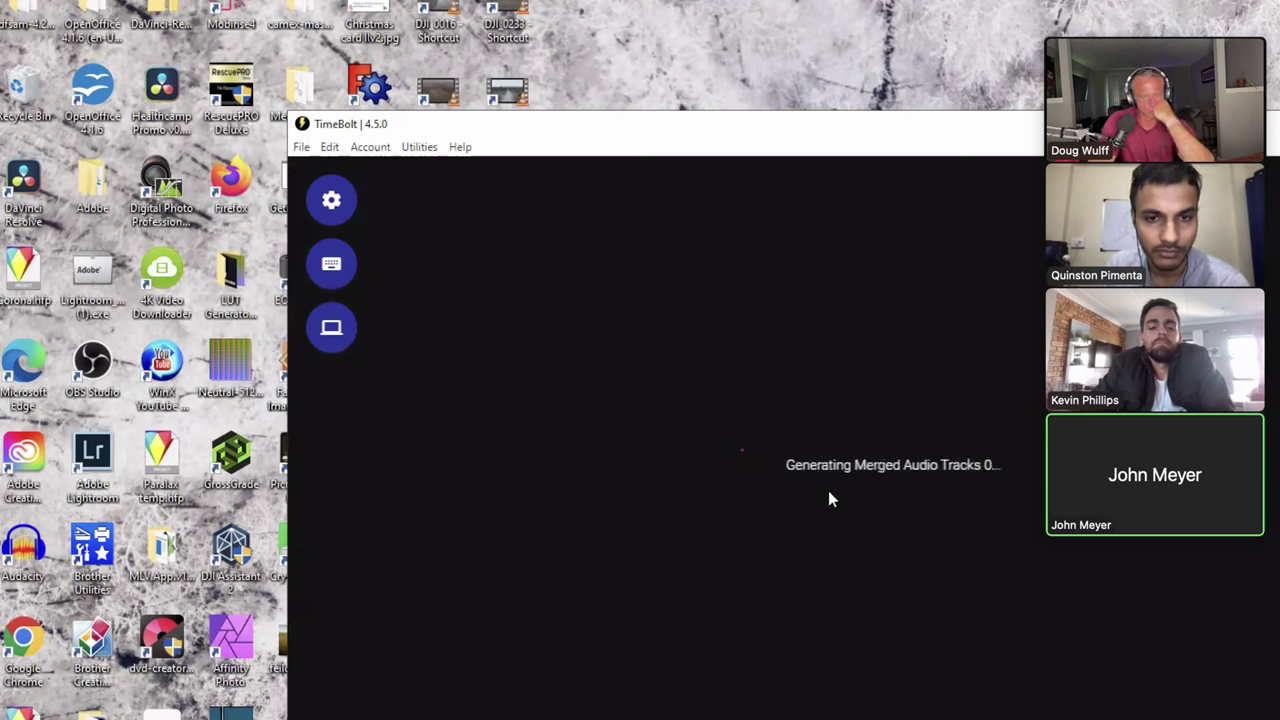
triple_click(1015, 460)
left_click(1015, 459)
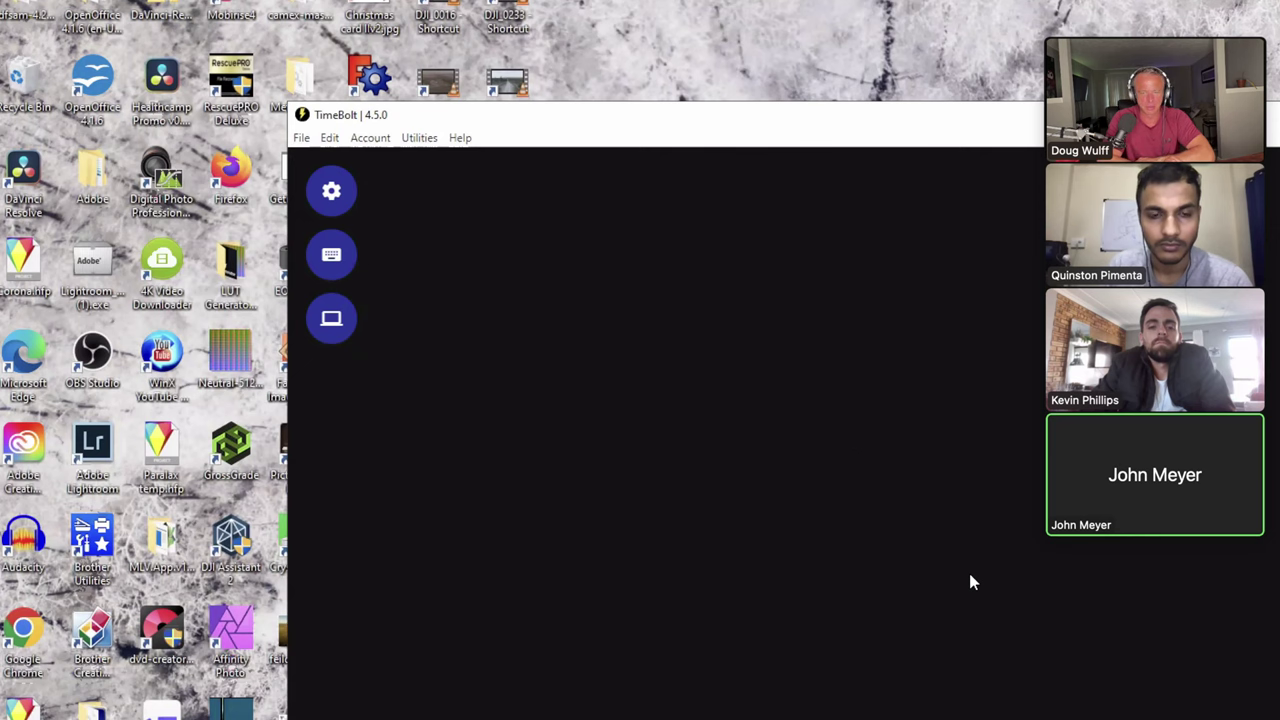
- Play and pause the clip to review its detected silences
scroll(1105, 588, "down", 2)
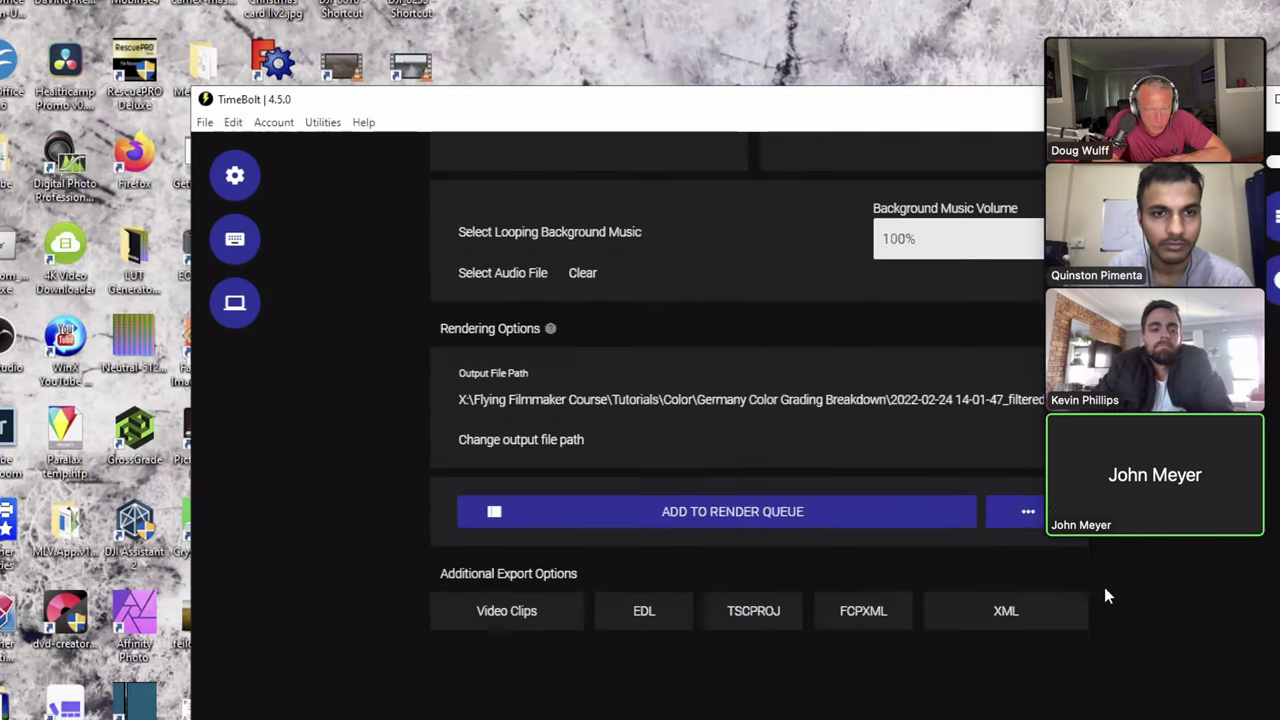
scroll(717, 492, "up", 5)
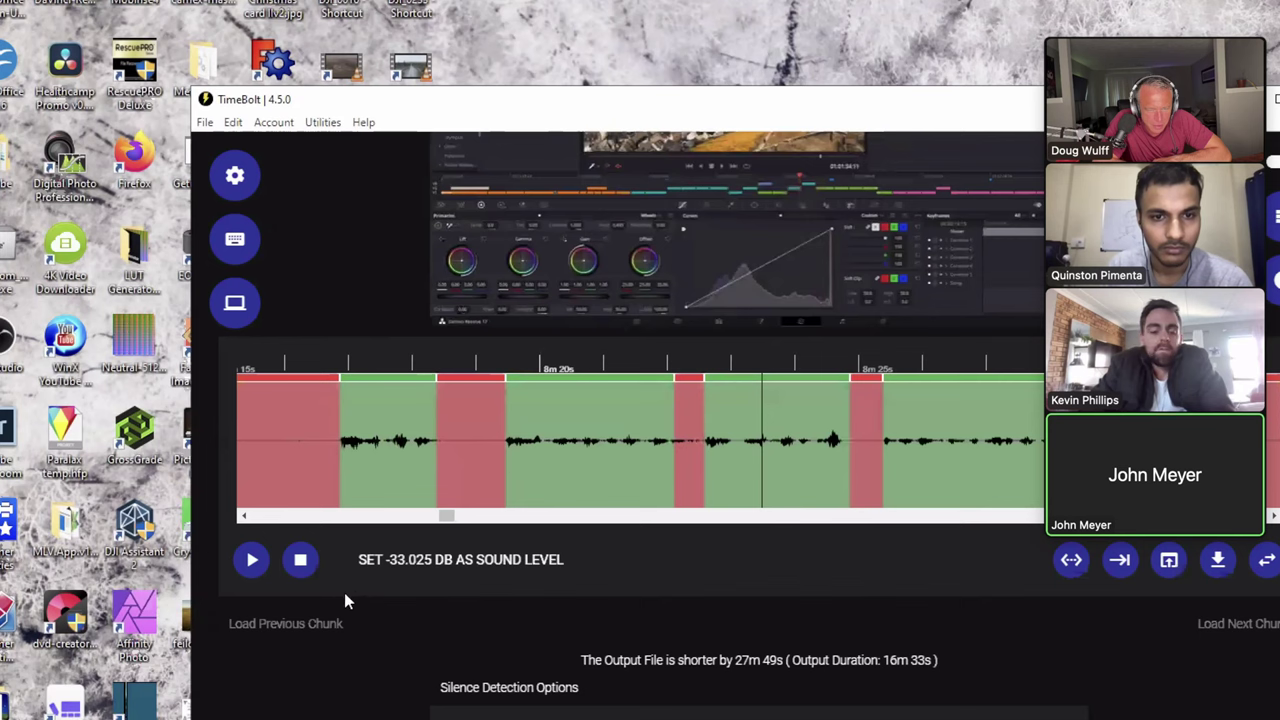
left_click(258, 564)
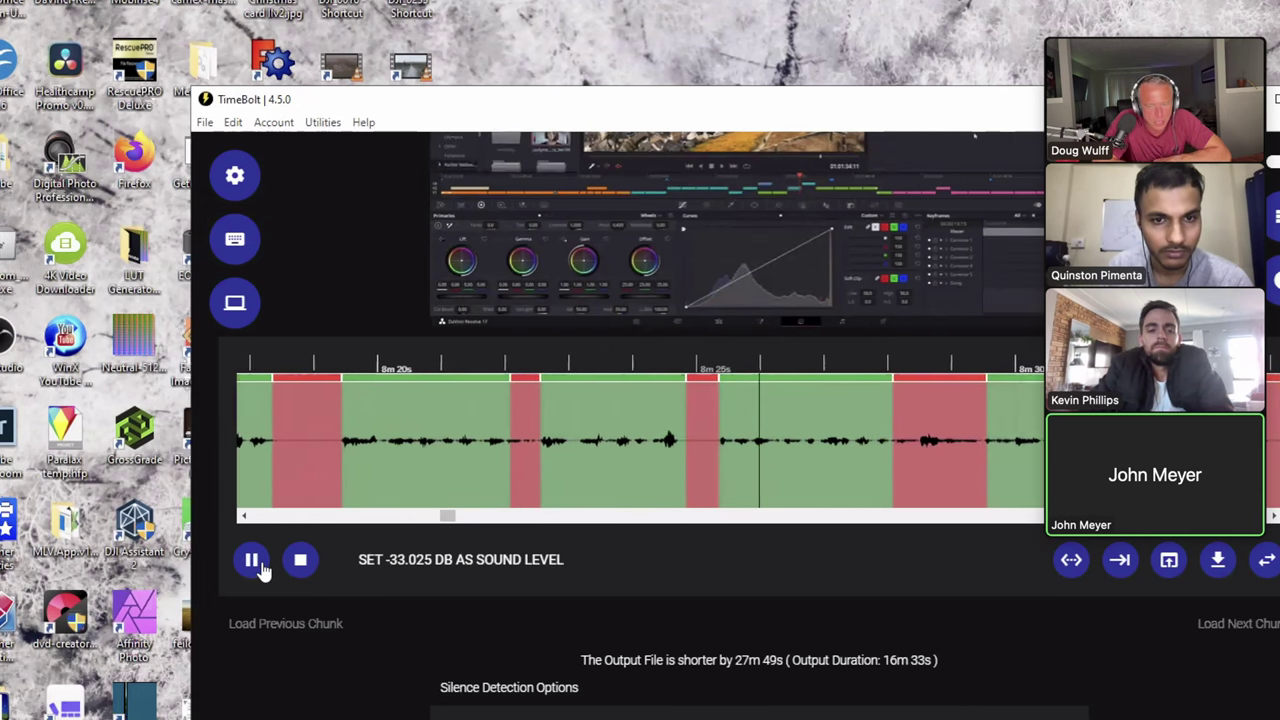
left_click(258, 564)
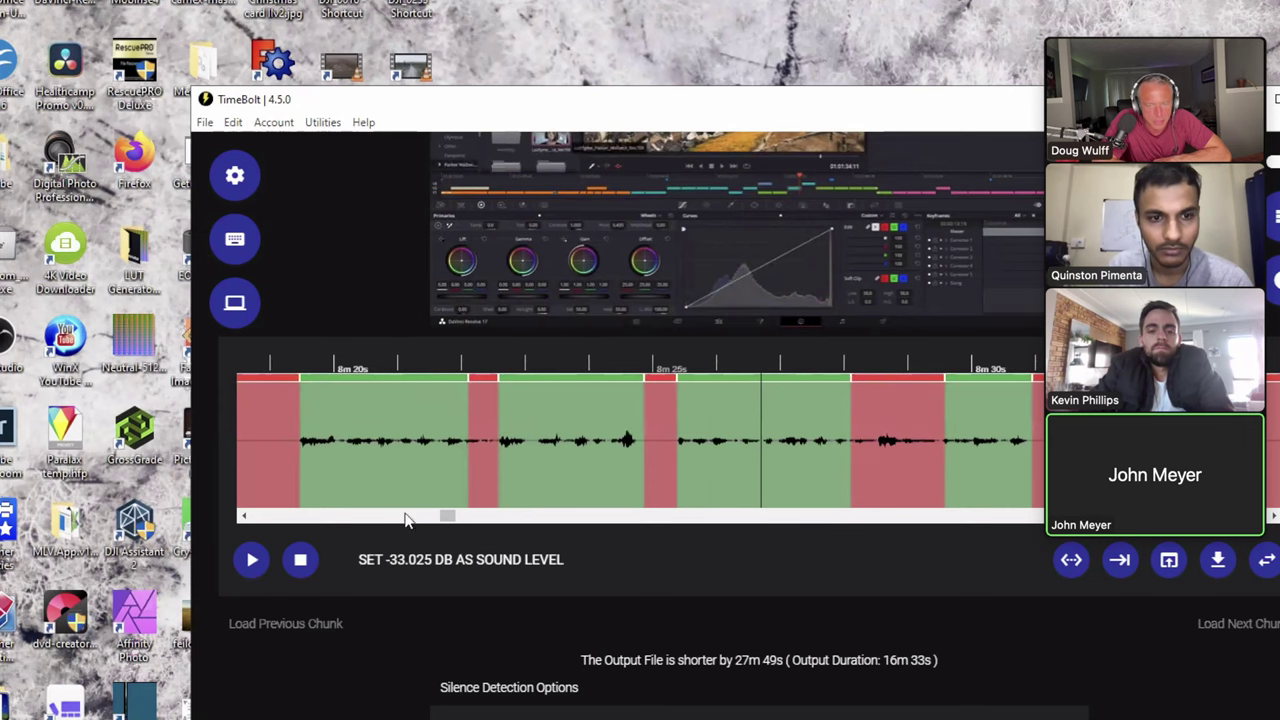
- Set Filter Below Sound Level to -40 dB, rerun silence detection, and preview the result
scroll(580, 638, "down", 1)
scroll(588, 632, "down", 4)
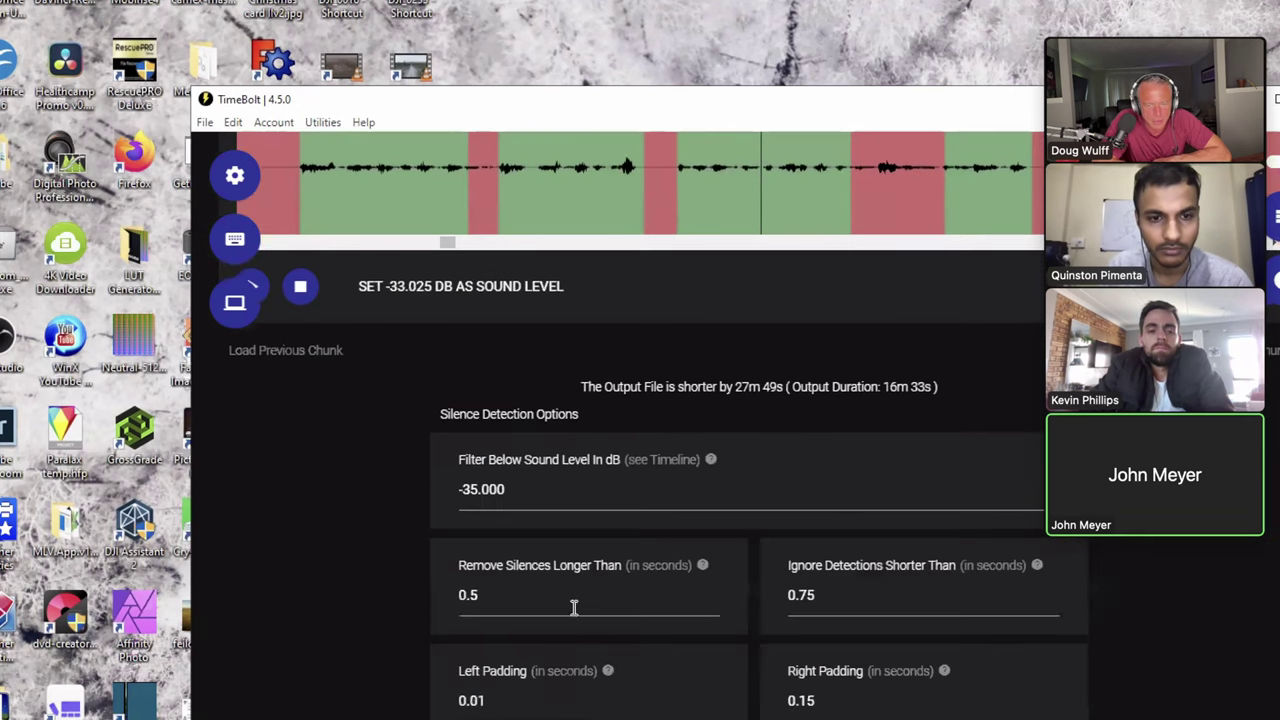
left_click(478, 491)
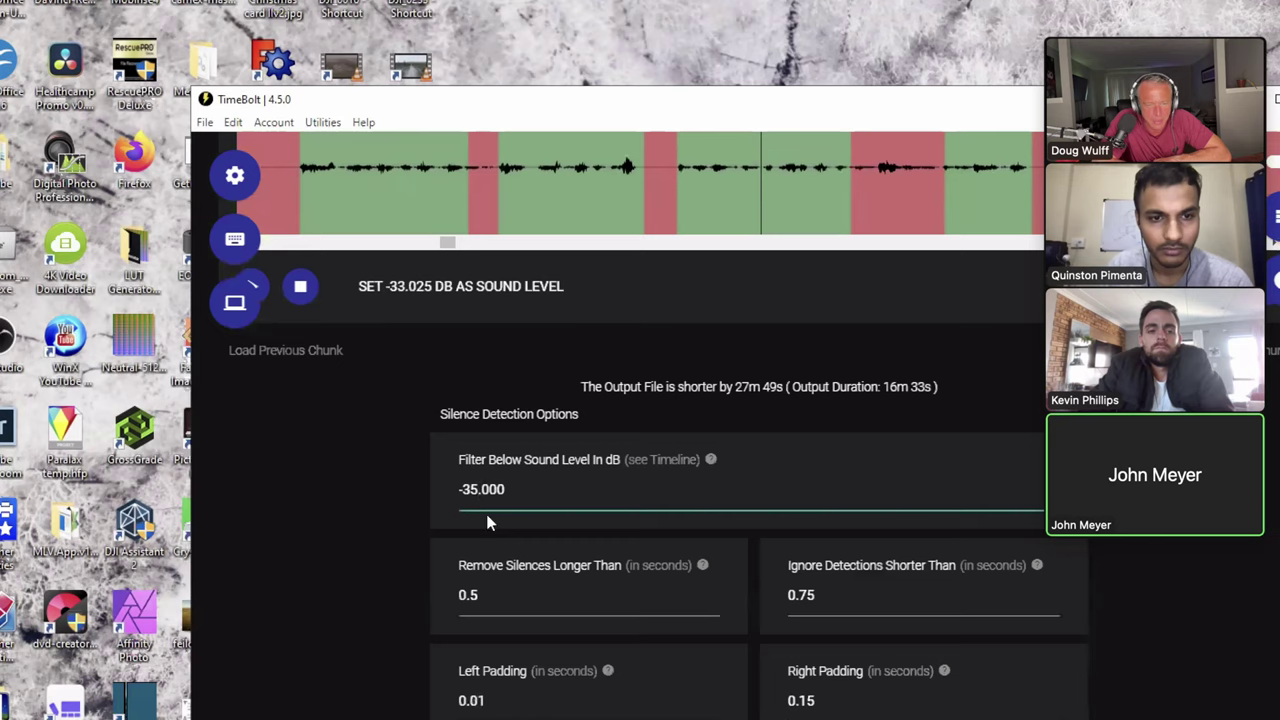
key("BackSpace")
key("BackSpace")
type("40")
scroll(489, 522, "down", 4)
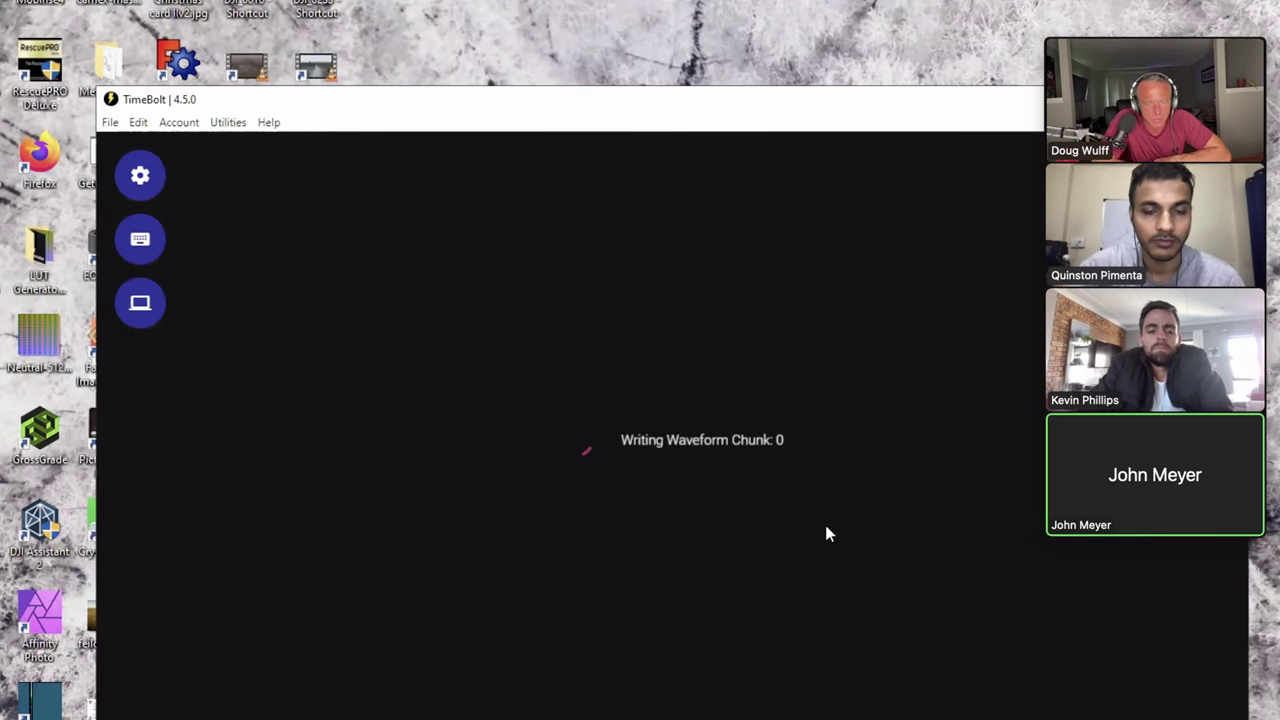
left_click(740, 420)
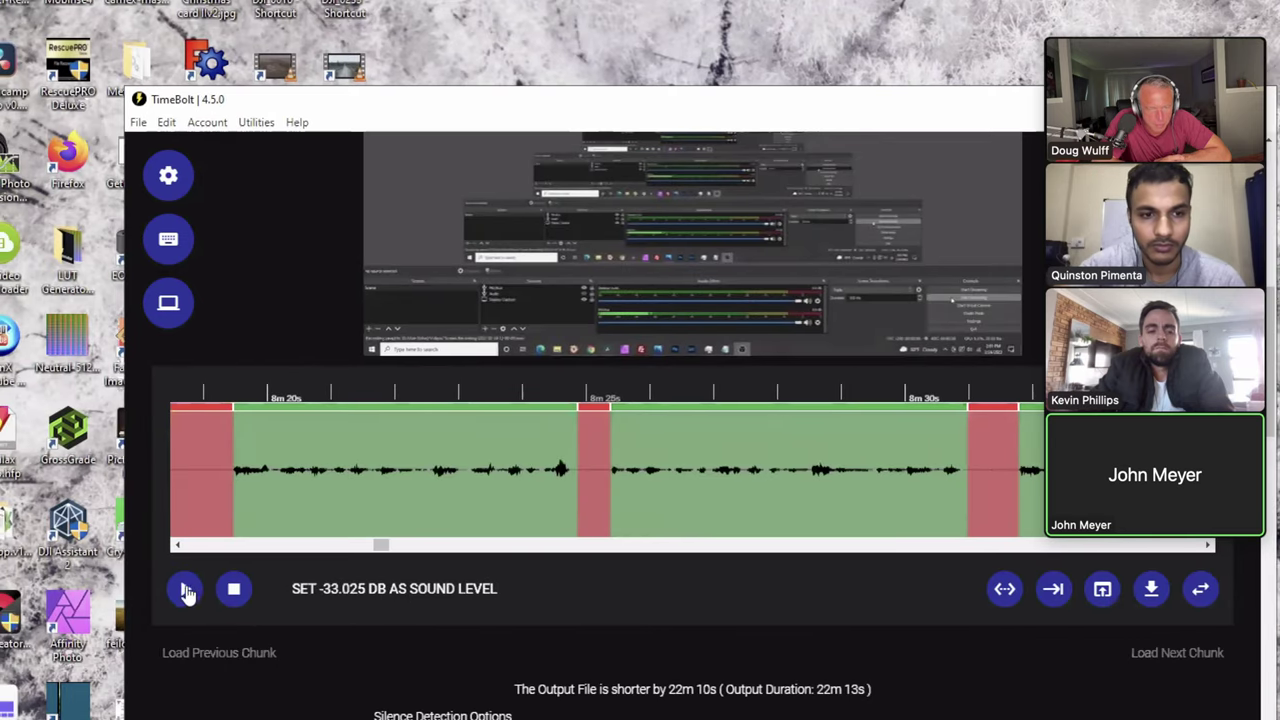
left_click(157, 588)
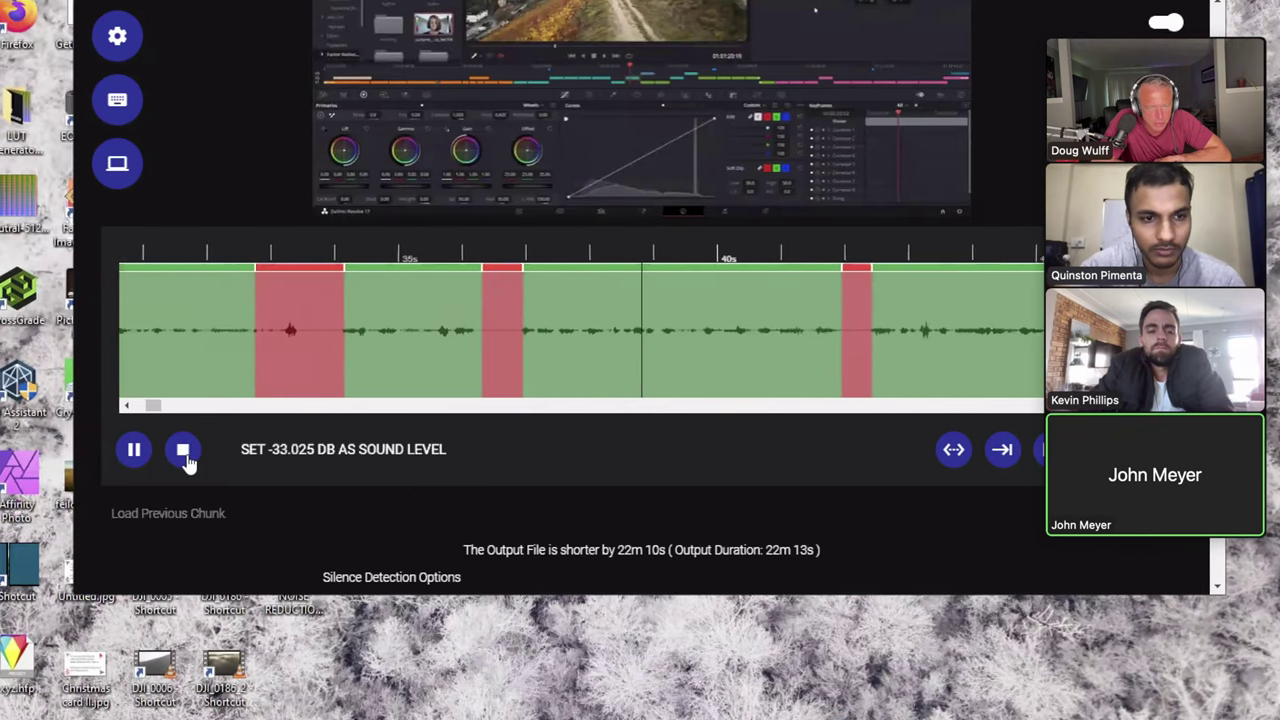
left_click(89, 450)
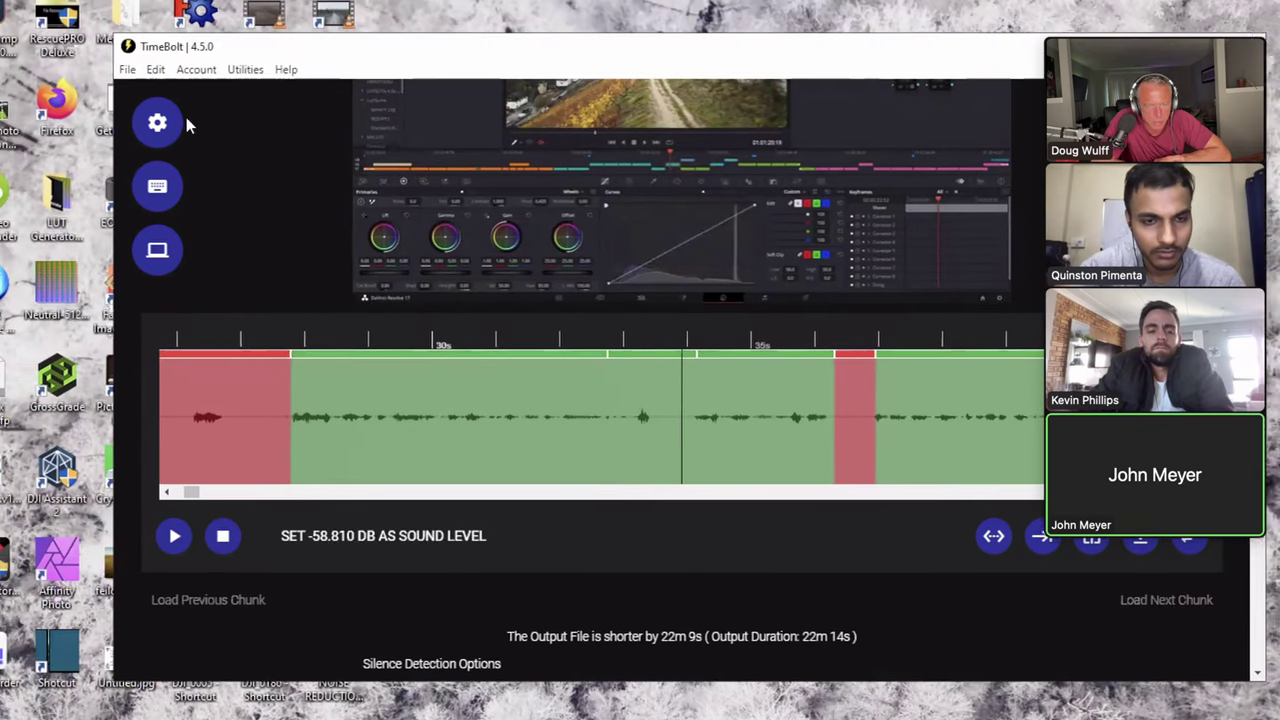
scroll(657, 409, "left", 5)
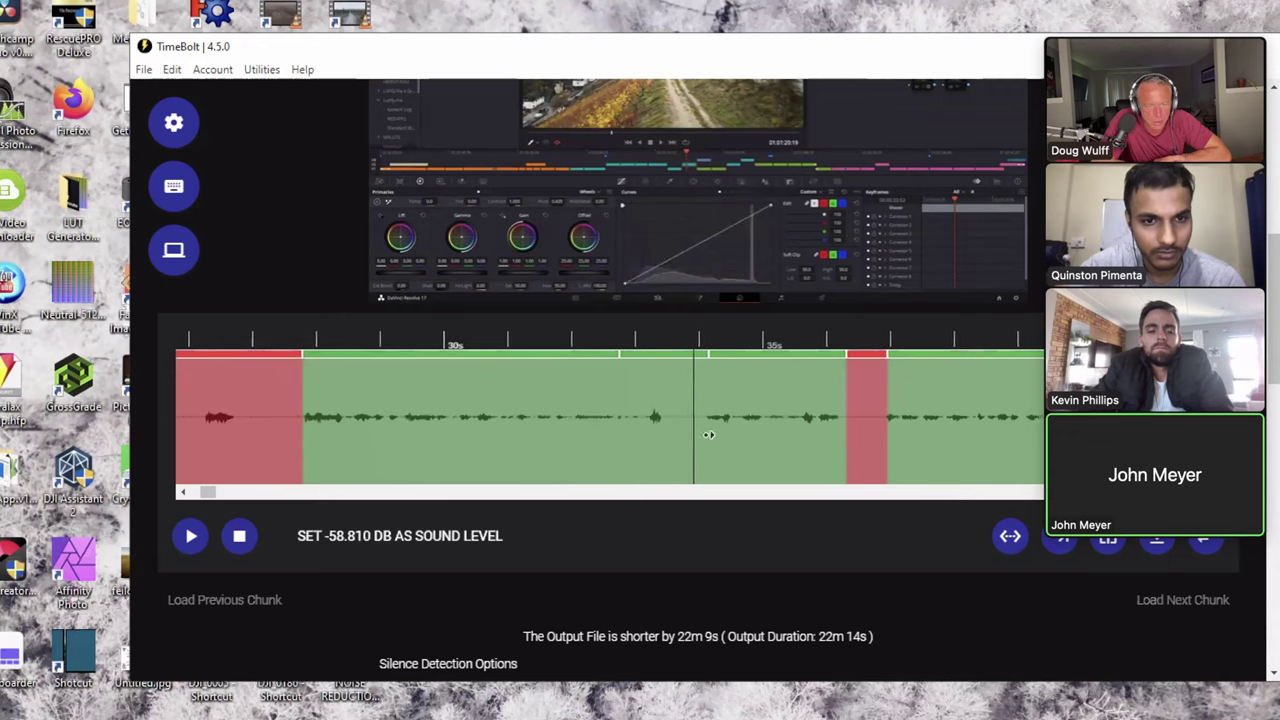
left_click(877, 374)
left_click(243, 157)
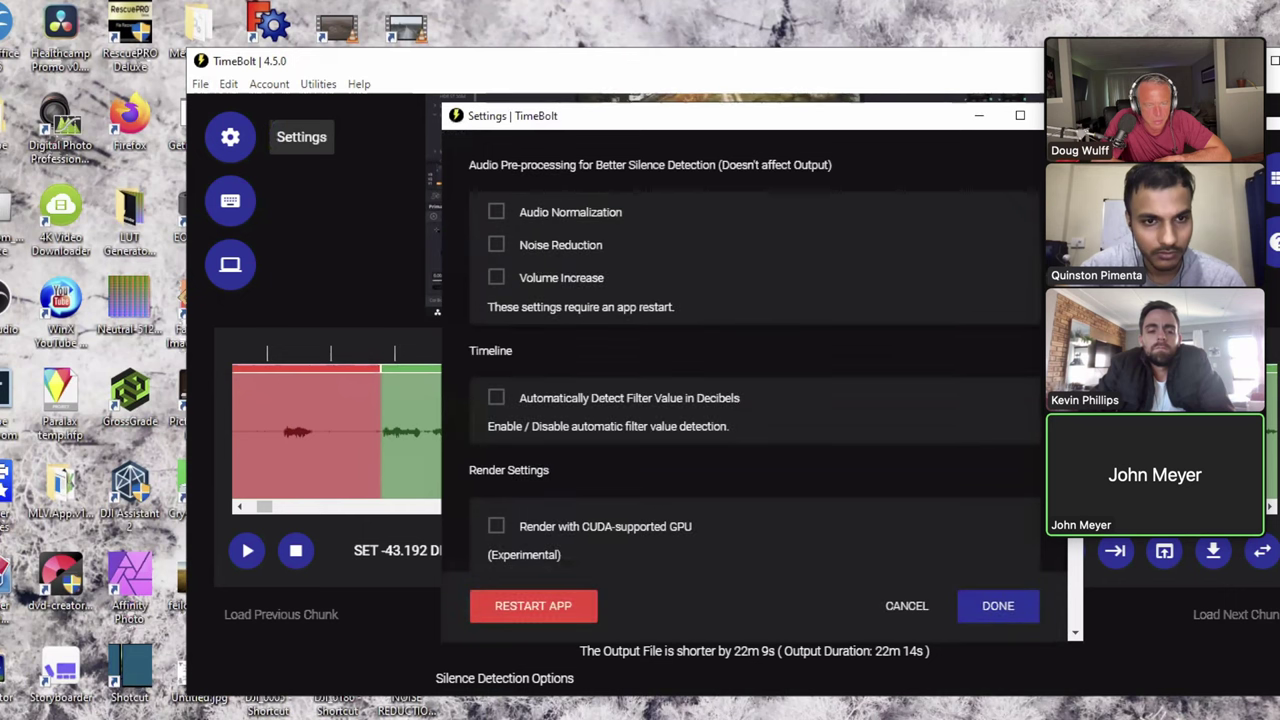
key("Escape")
scroll(264, 510, "right", 3)
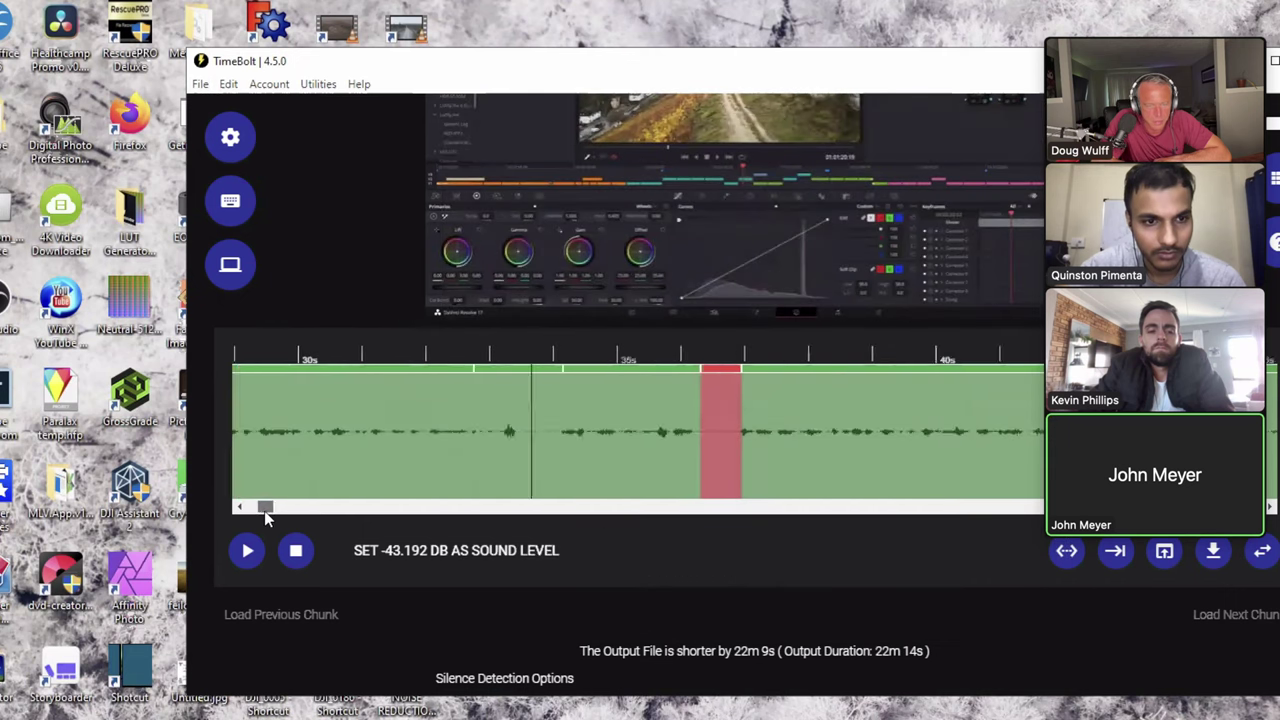
scroll(264, 510, "left", 3)
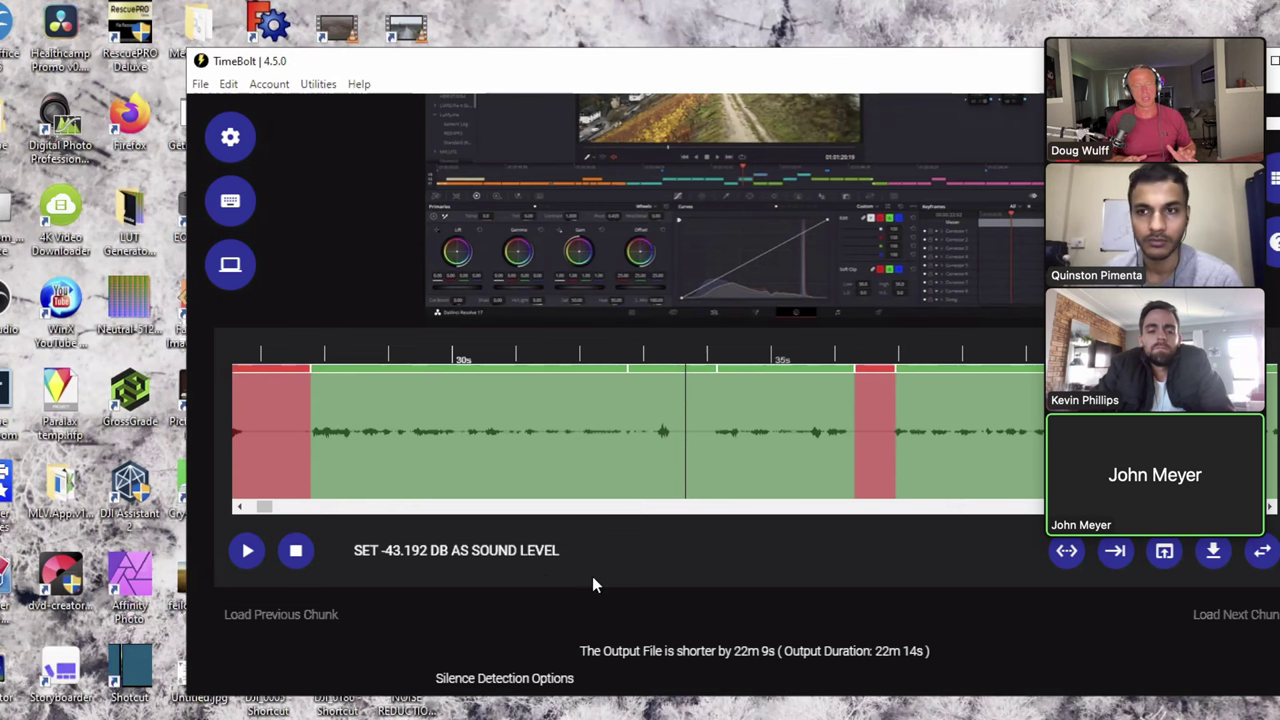
scroll(592, 576, "down", 1)
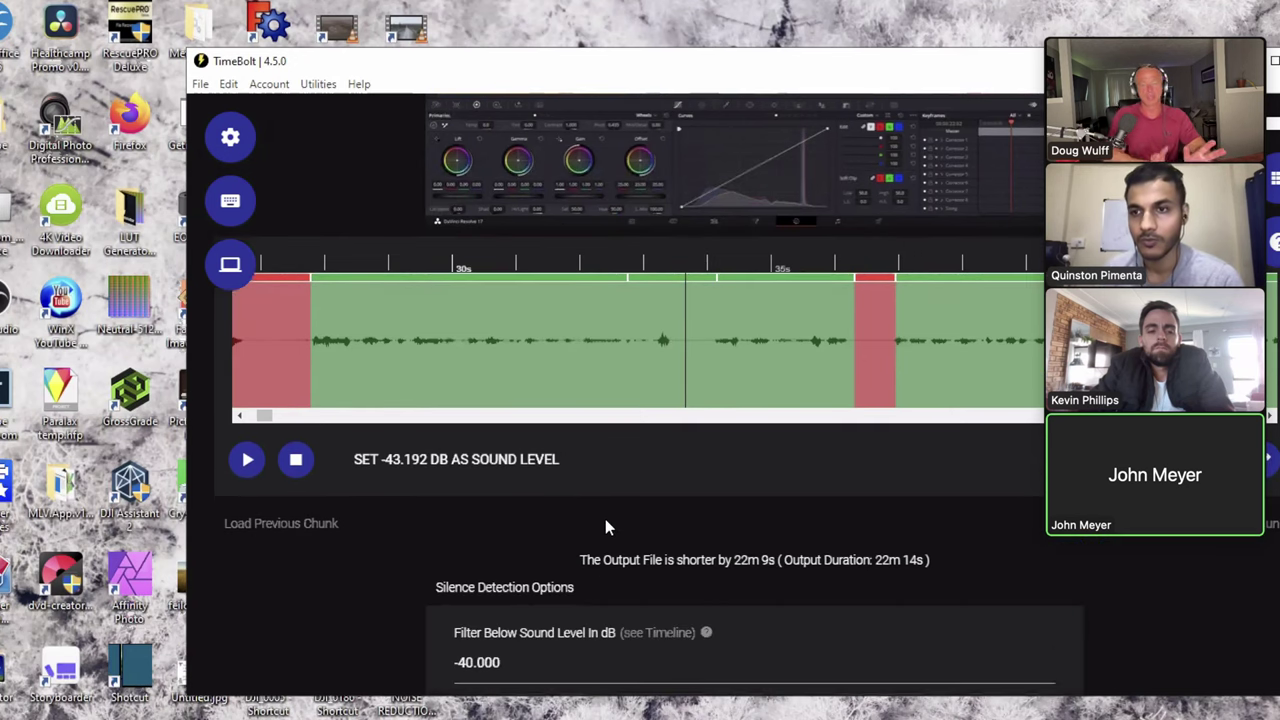
scroll(605, 520, "up", 1)
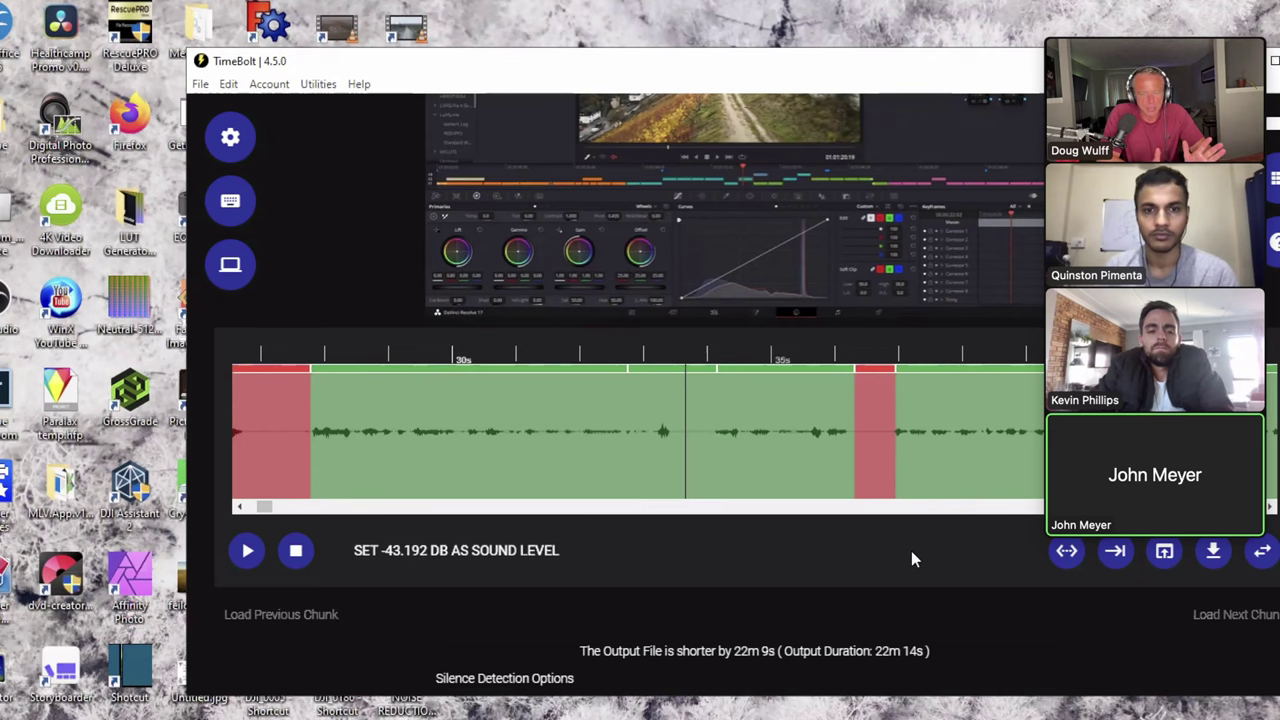
scroll(911, 551, "up", 5)
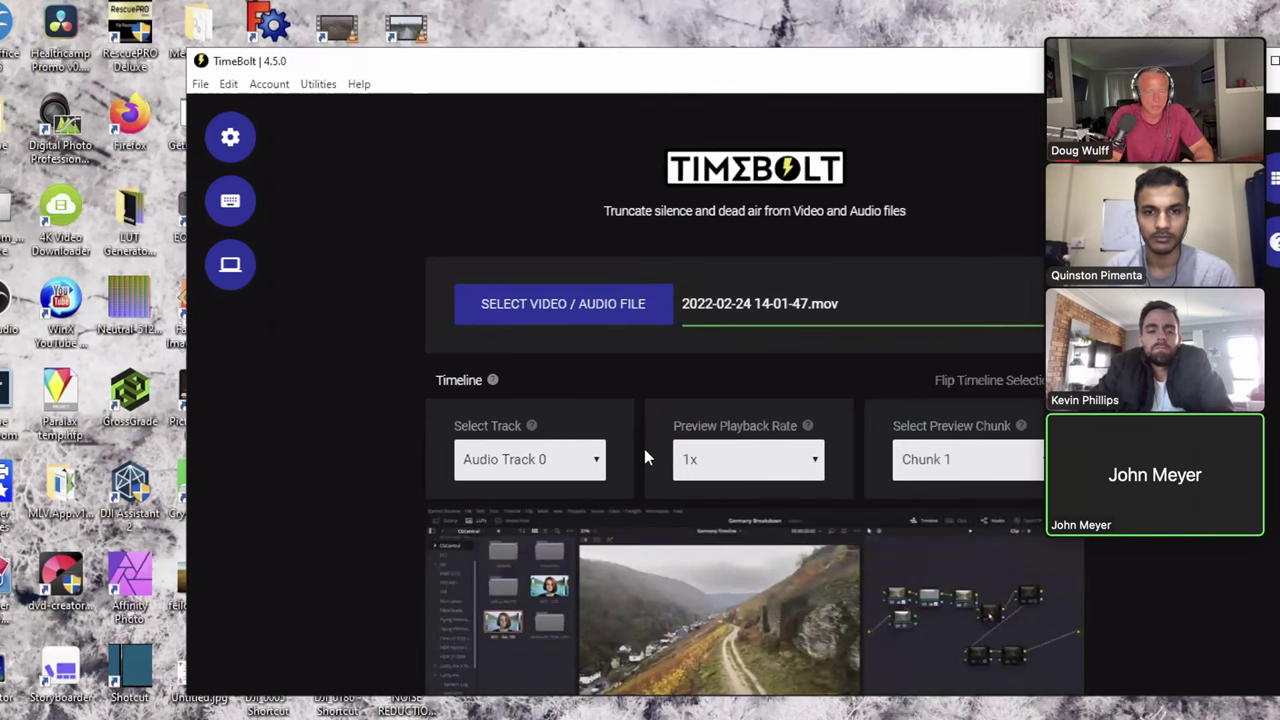
left_click(492, 381)
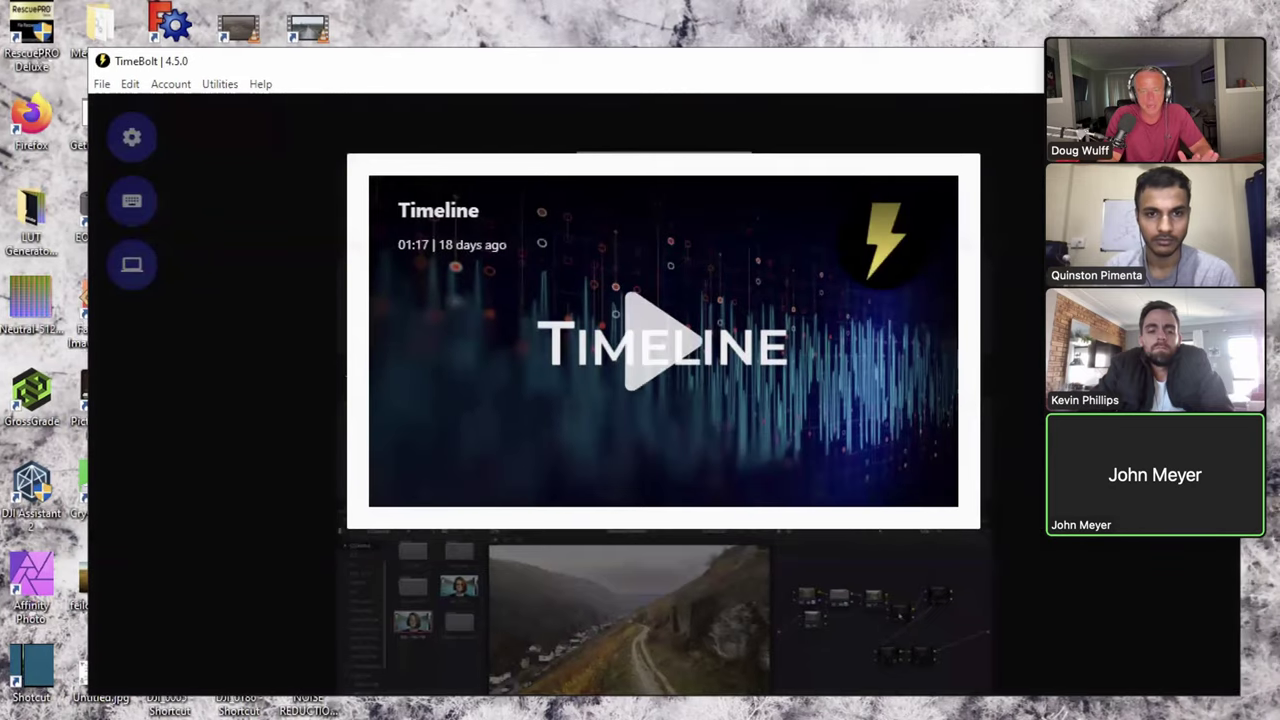
left_click(1038, 445)
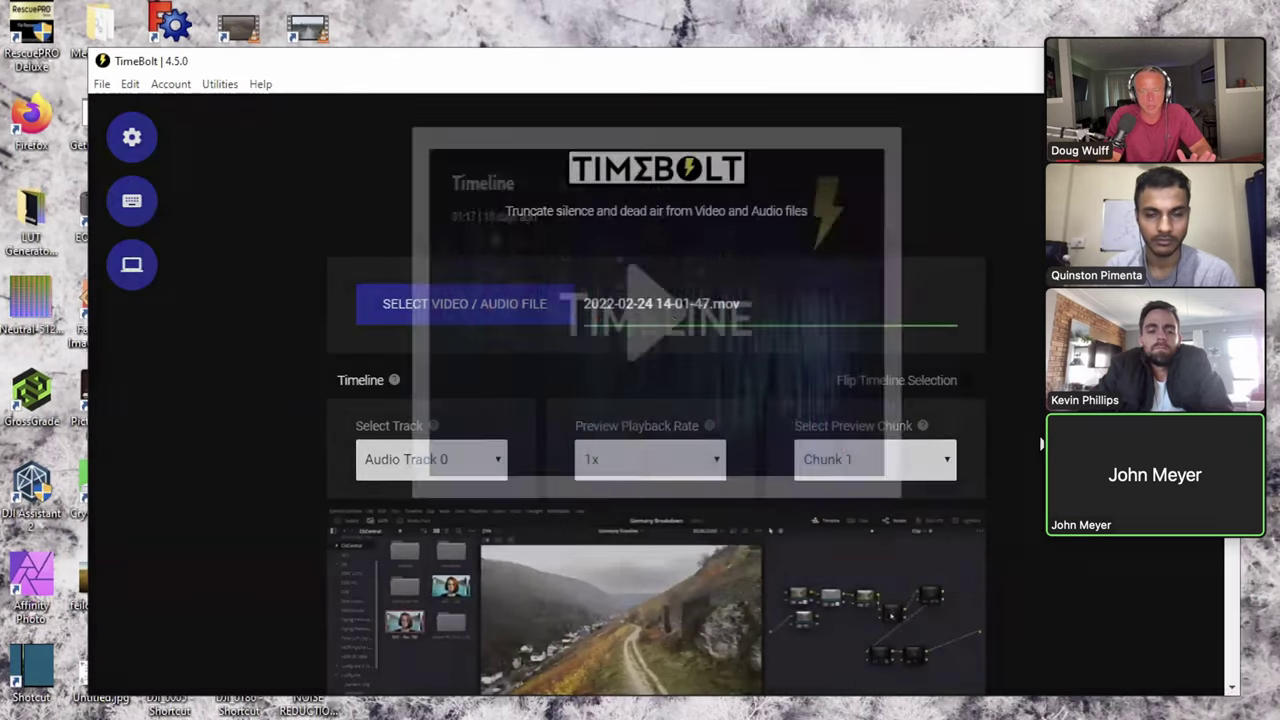
scroll(1038, 440, "down", 4)
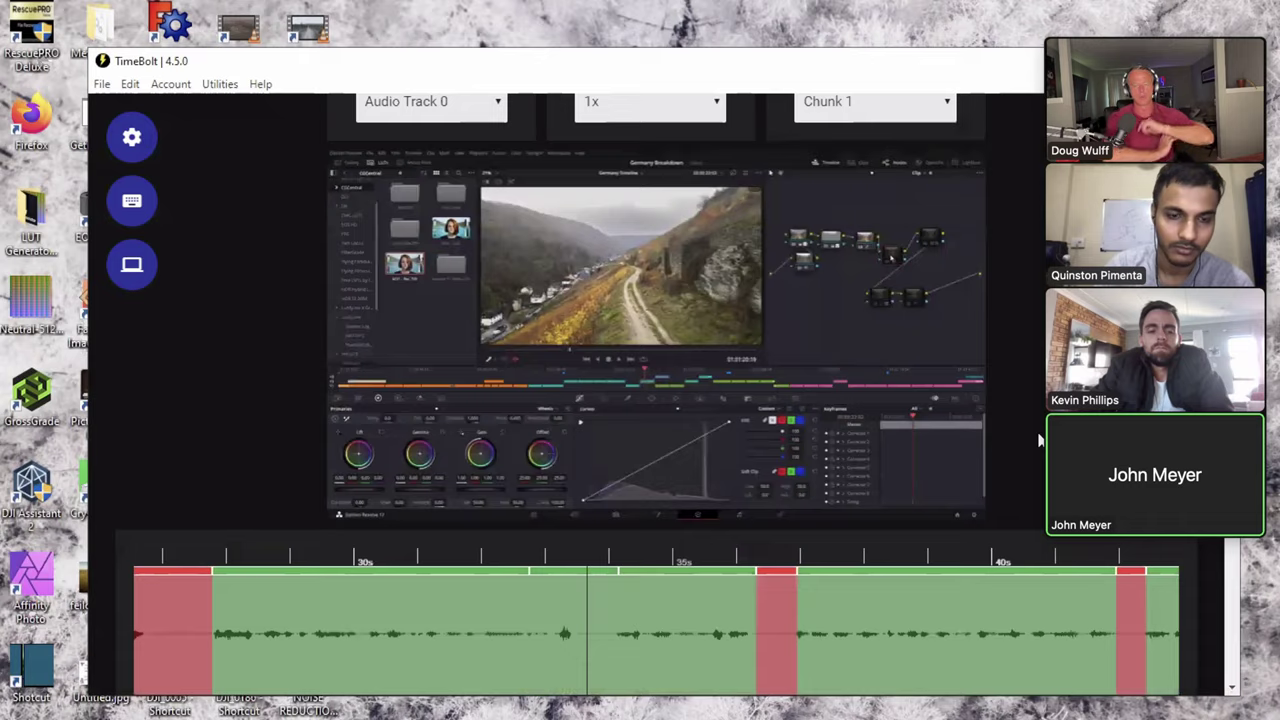
- Scroll through the silence and render settings, then close TimeBolt with Alt+F4
scroll(1038, 440, "down", 5)
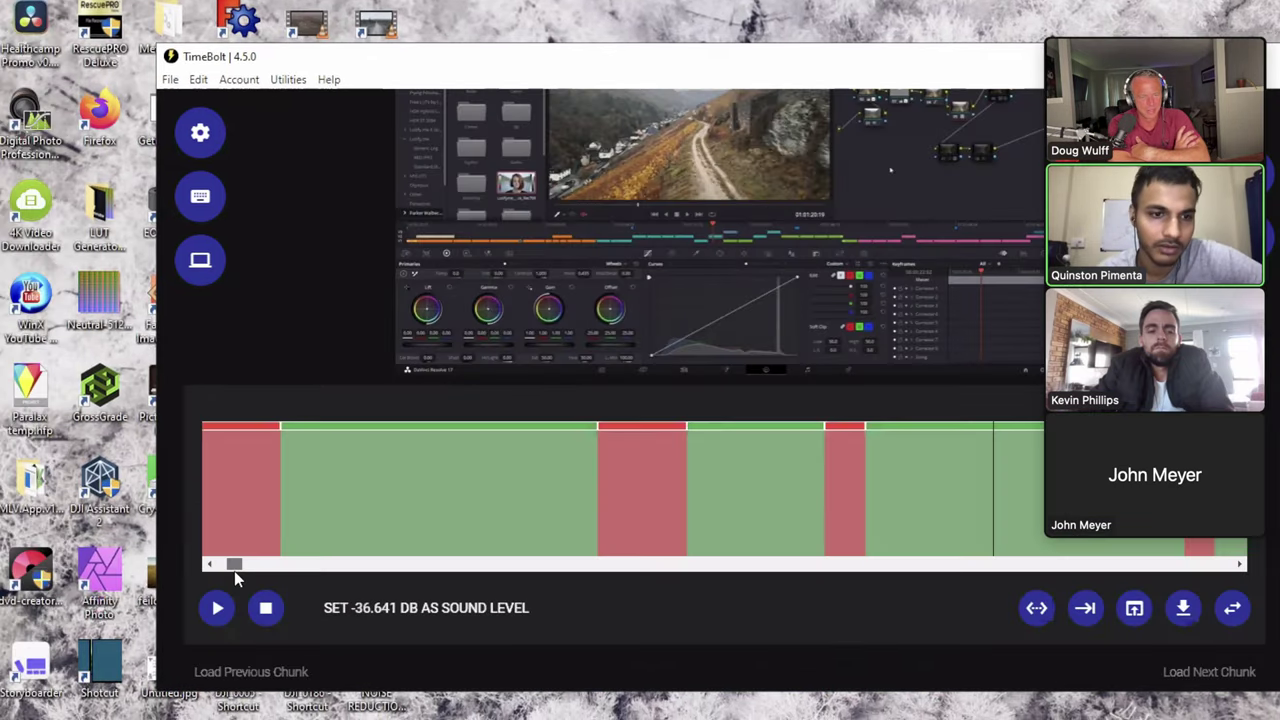
scroll(305, 590, "down", 1)
scroll(660, 535, "down", 6)
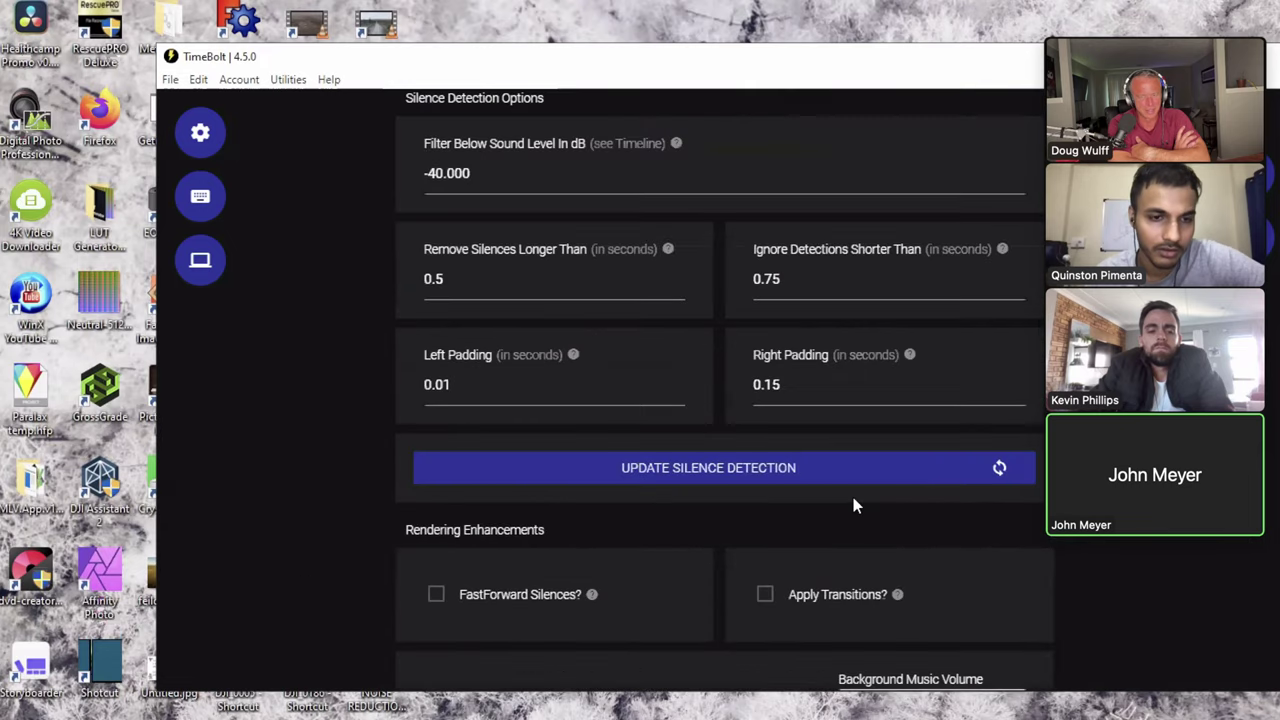
scroll(853, 499, "down", 6)
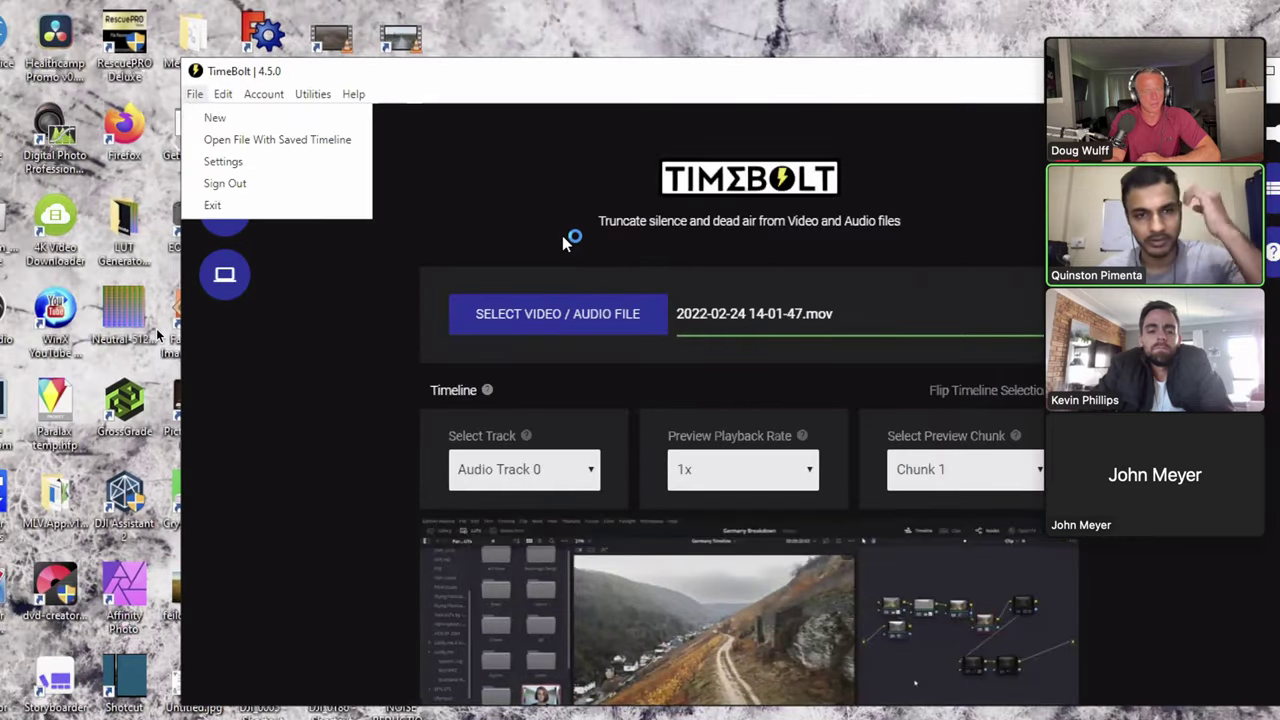
key("alt+F4")
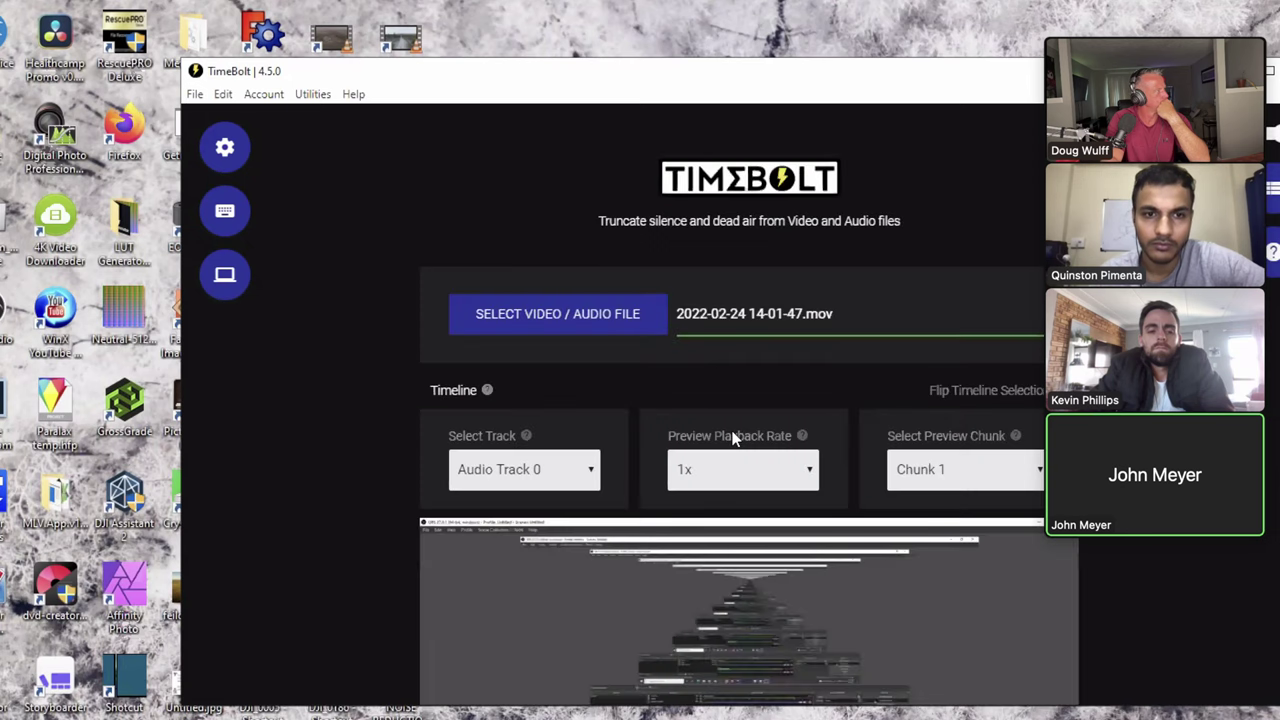
- Scroll to the waveform and move along it to the 1m5s–1m15s area
scroll(733, 438, "down", 7)
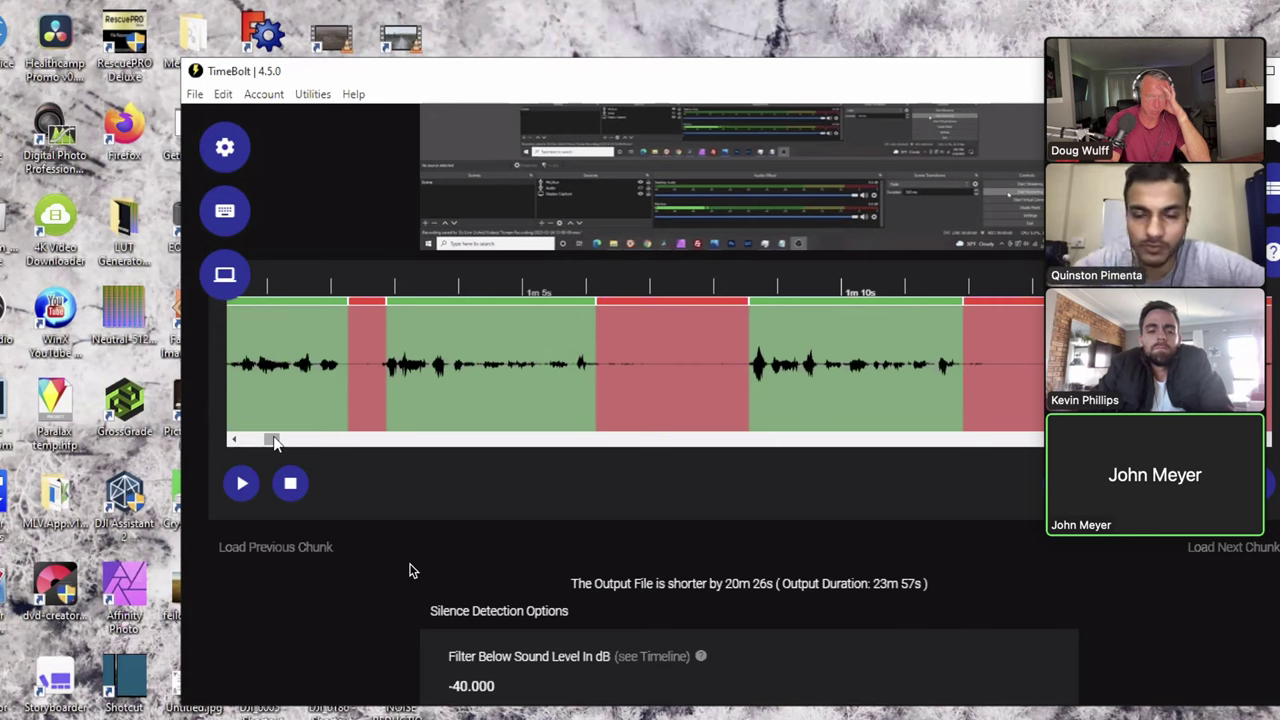
left_click_drag(276, 443, 277, 443)
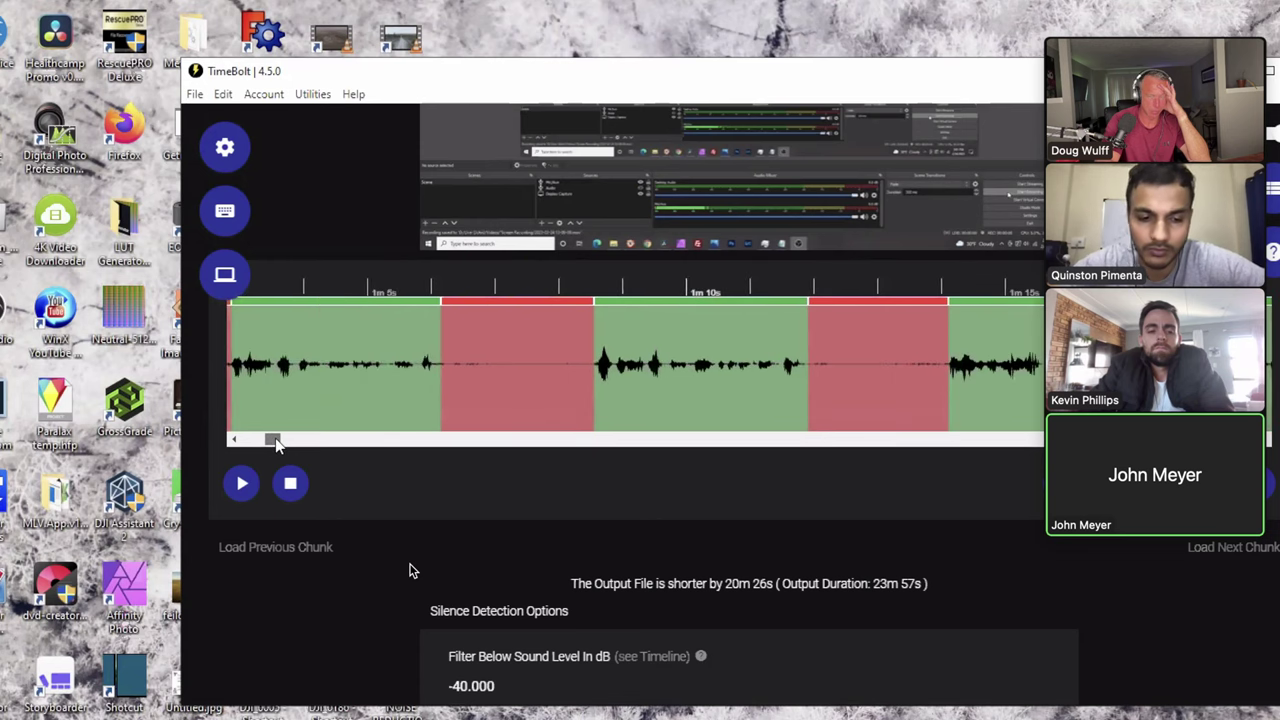
scroll(422, 537, "down", 1)
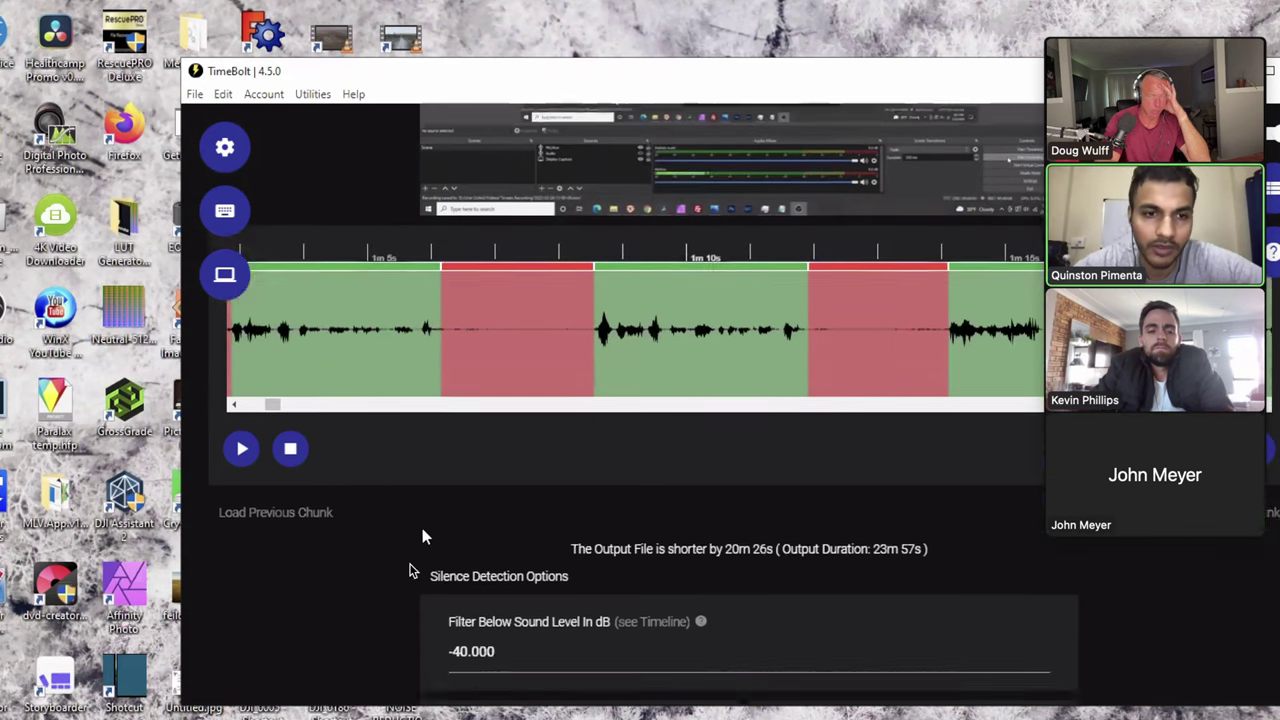
scroll(422, 537, "up", 3)
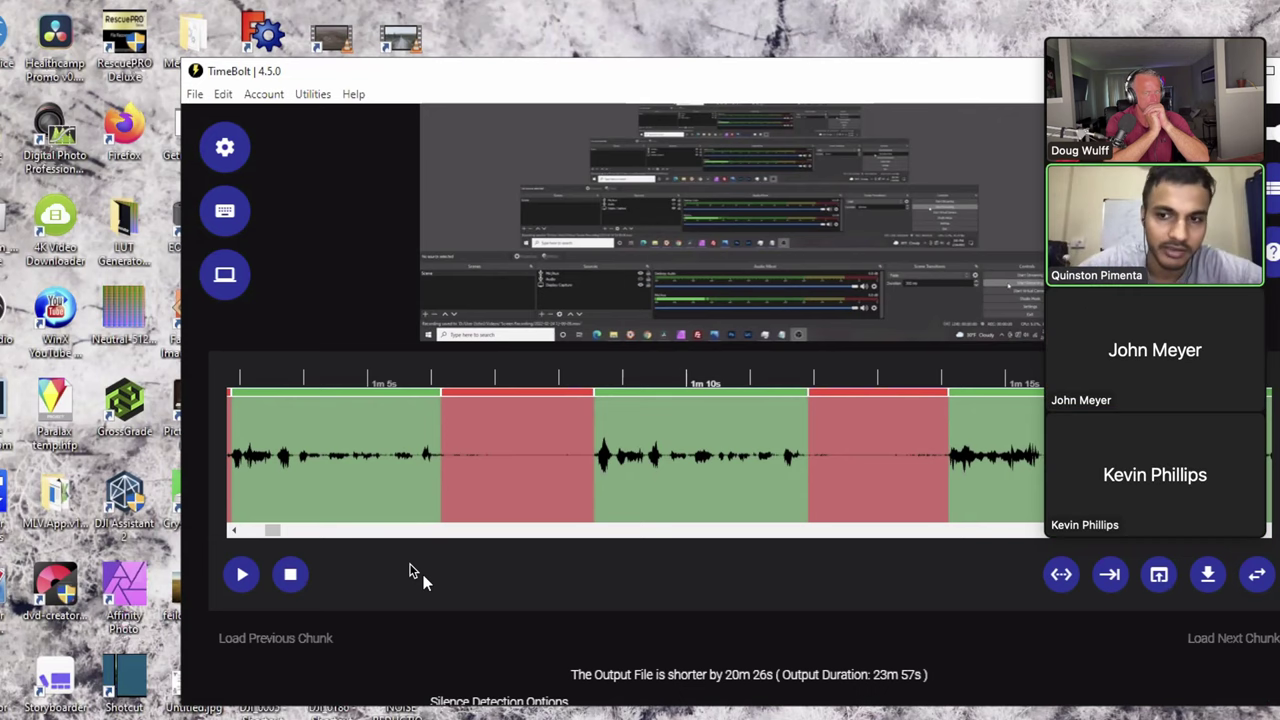
- Scroll through the Silence Detection Options and return to the waveform around 25–30 s
scroll(653, 566, "down", 5)
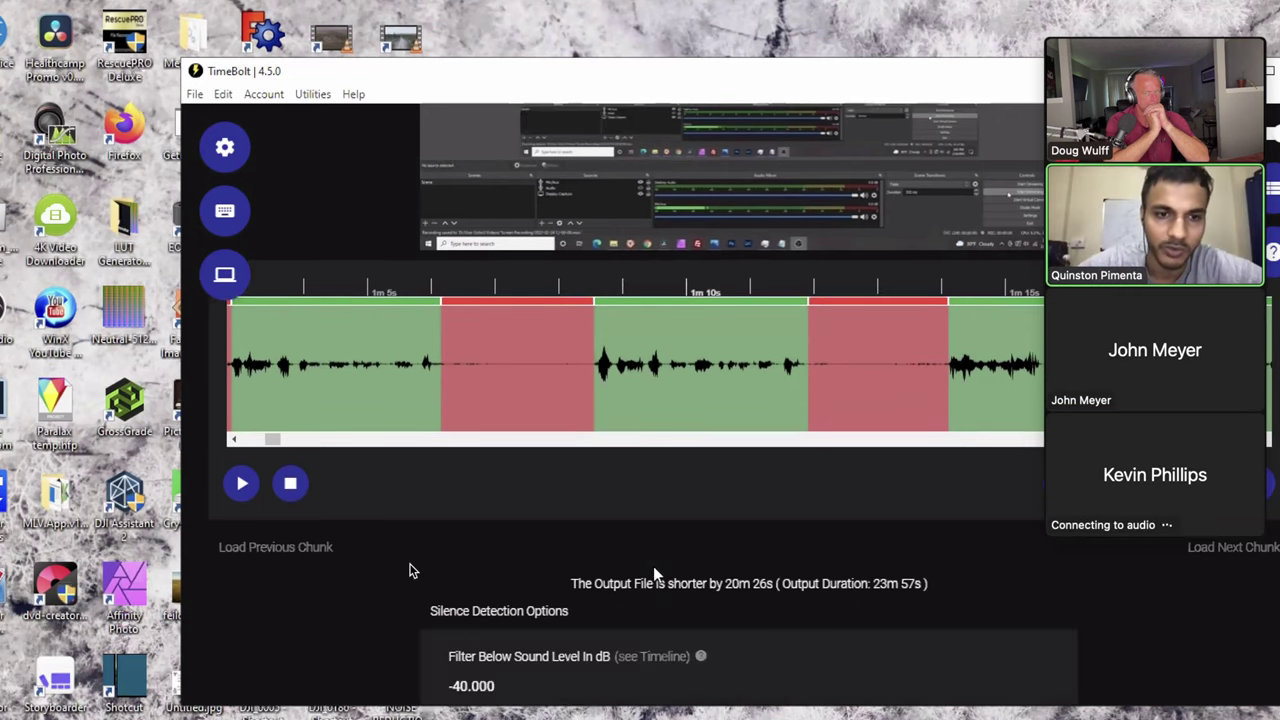
scroll(653, 574, "down", 15)
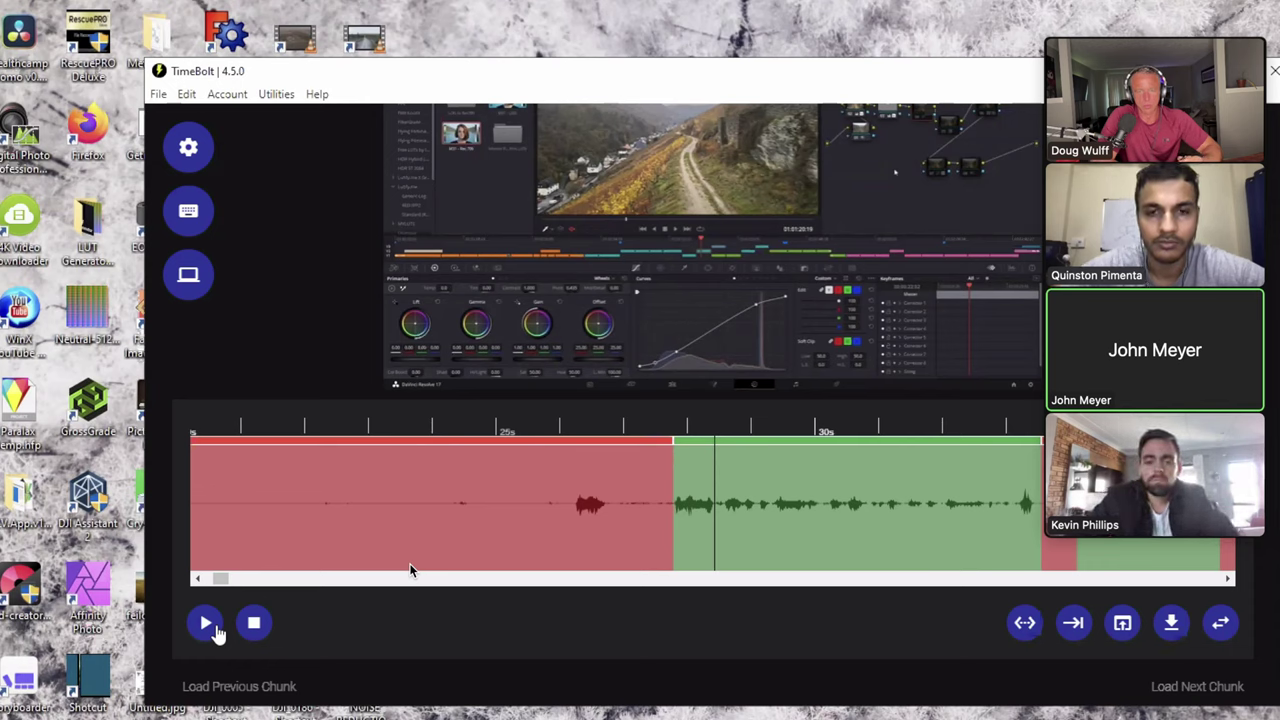
- Play and pause the audio, then set the threshold to -44.769 dB on the waveform
left_click(206, 624)
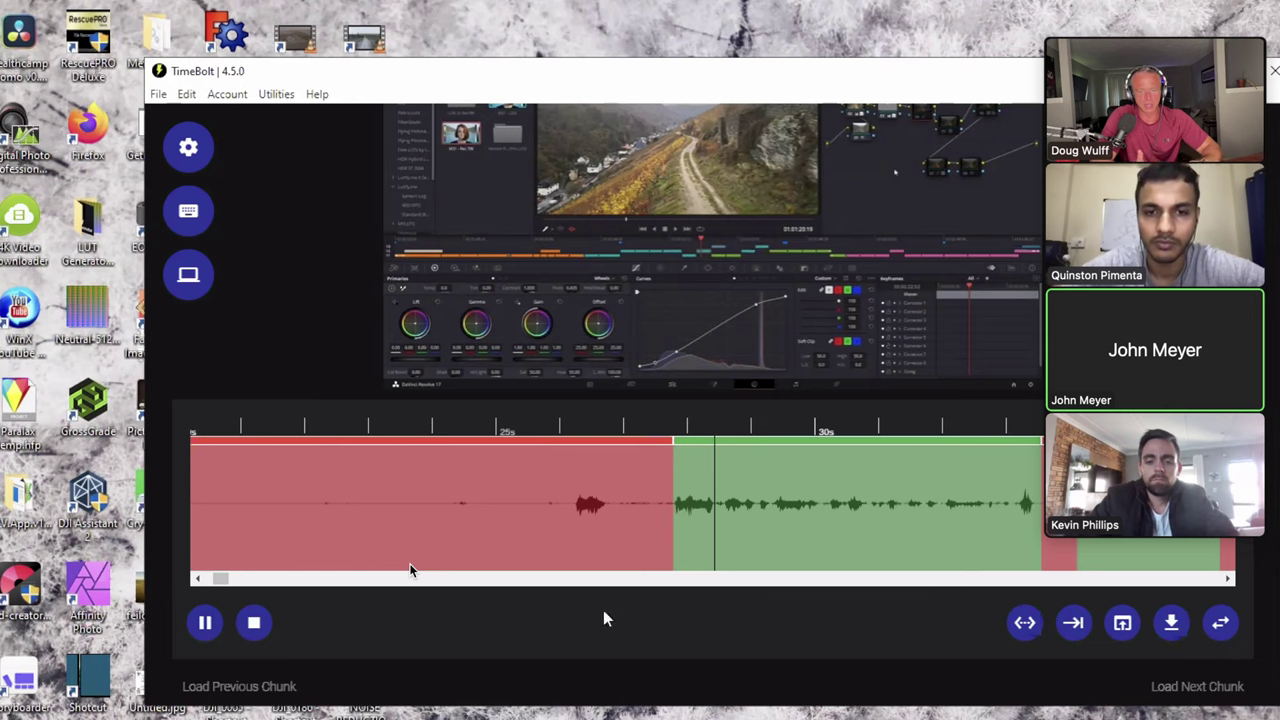
left_click(207, 628)
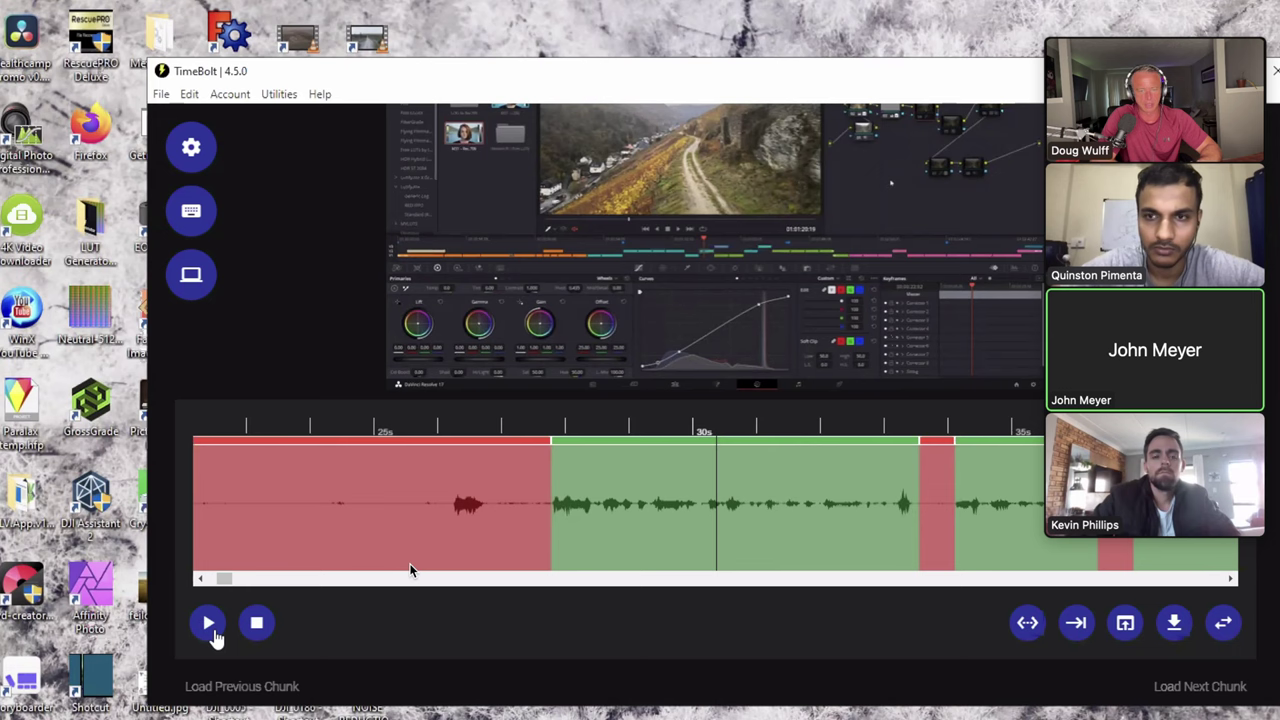
left_click(410, 570)
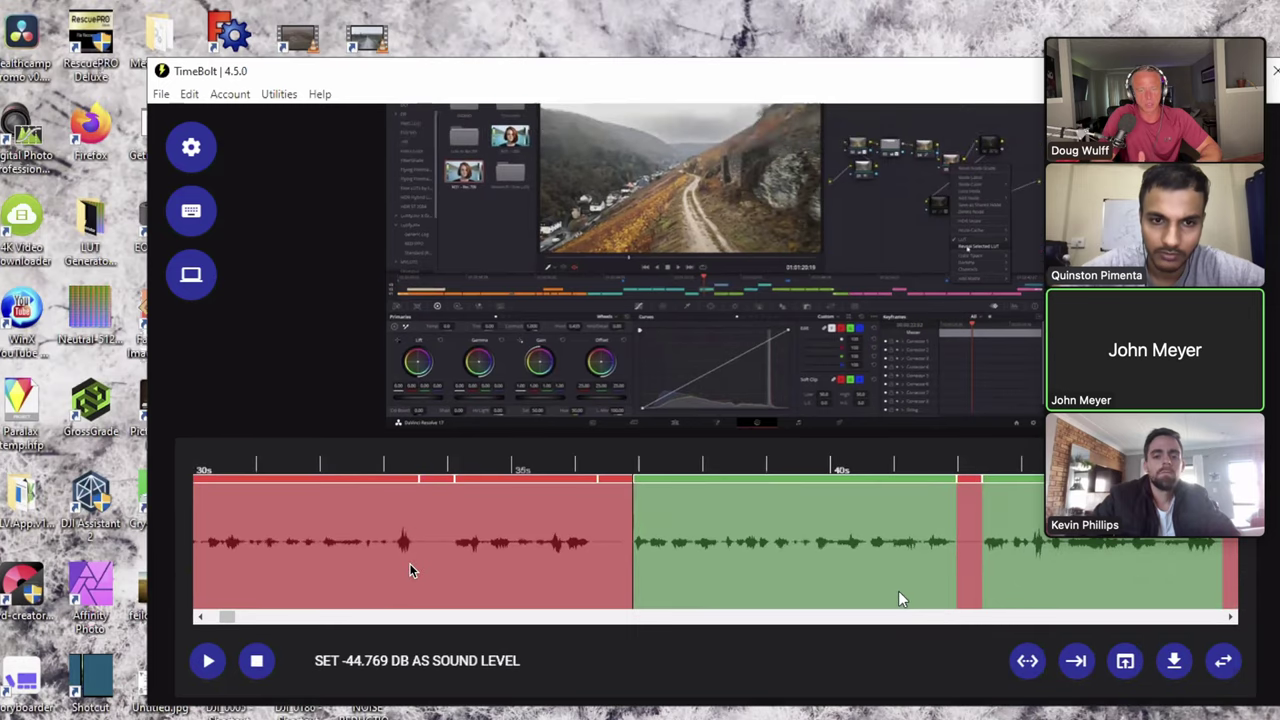
scroll(898, 598, "down", 2)
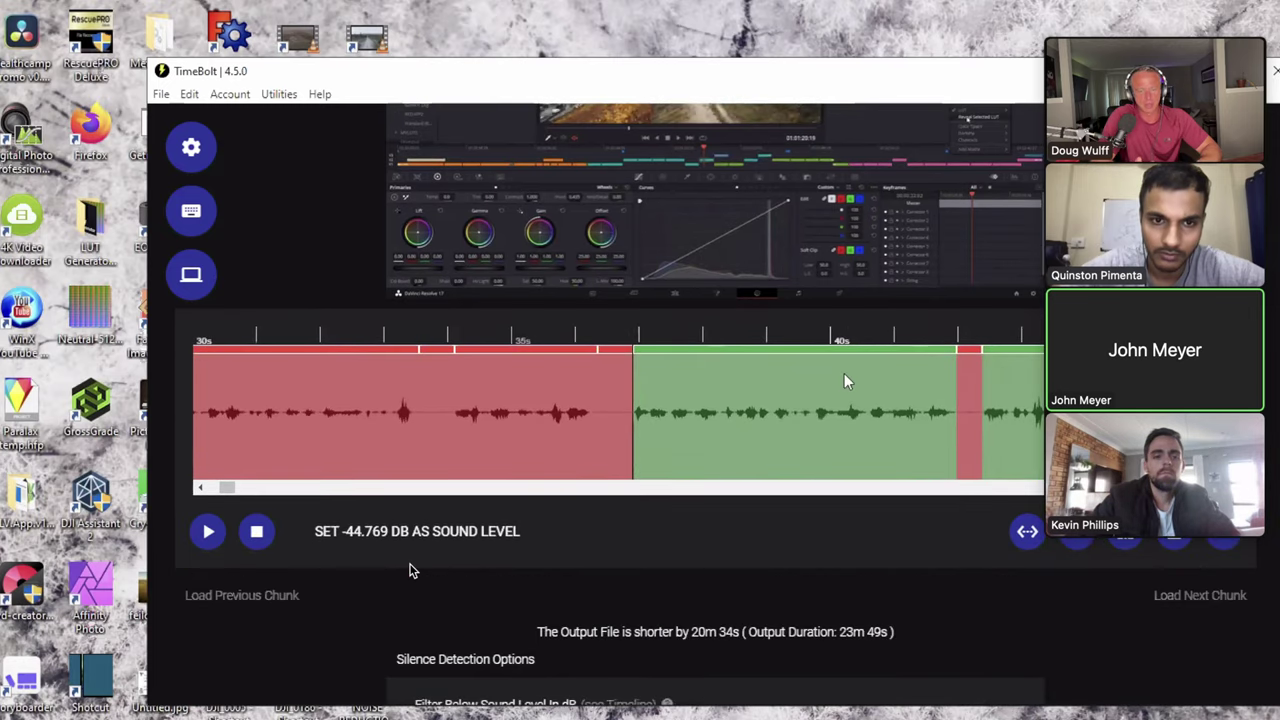
- Choose 1.5x from the Preview Playback Rate list, then scroll back down to the waveform
scroll(845, 378, "up", 6)
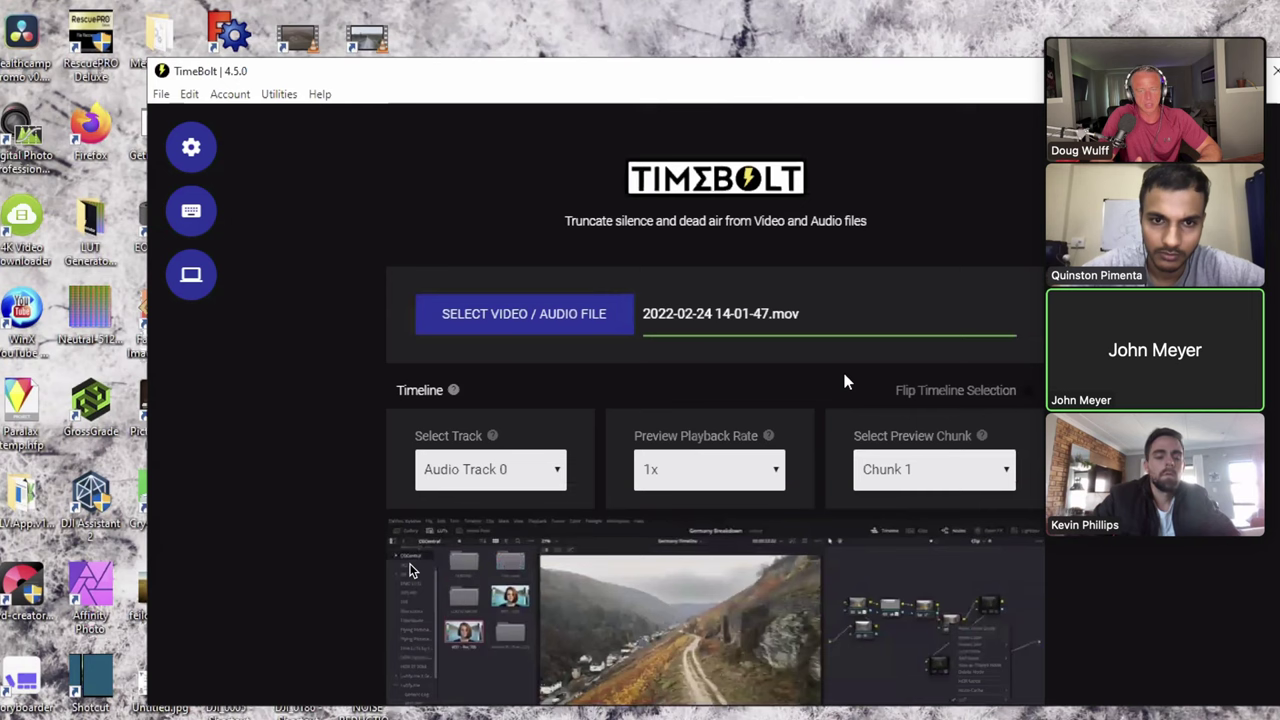
left_click(776, 476)
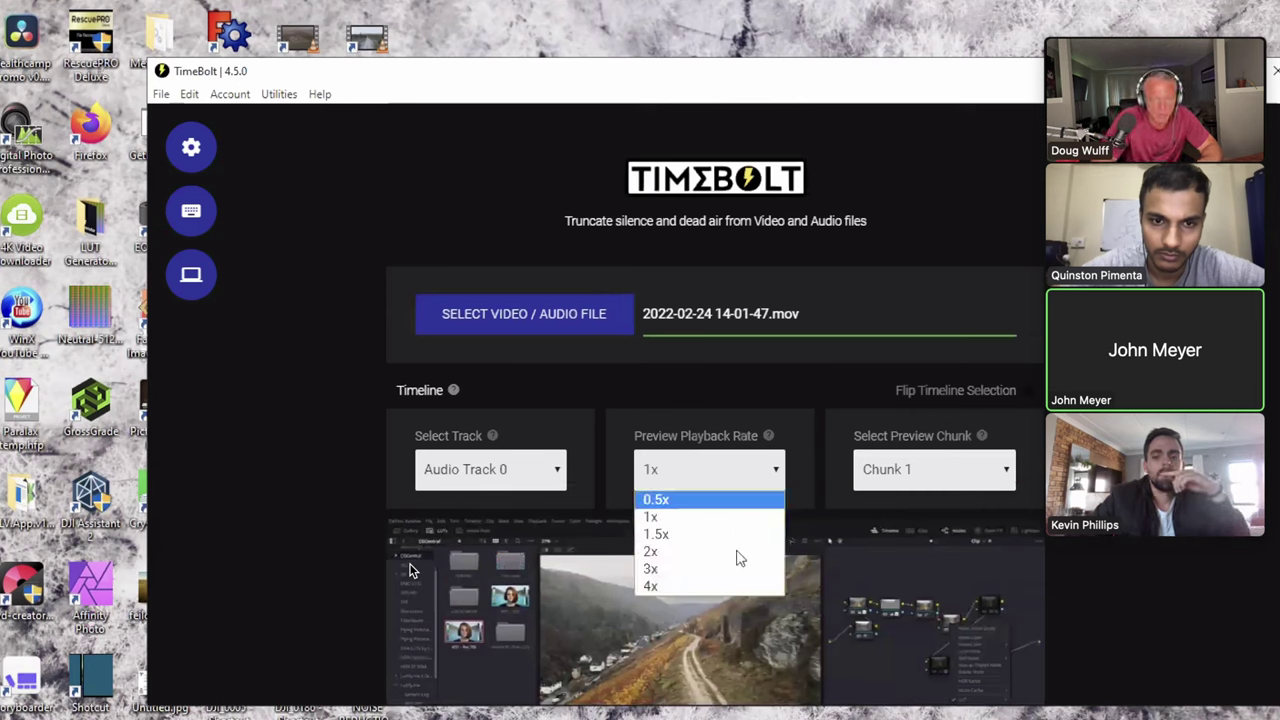
left_click(738, 534)
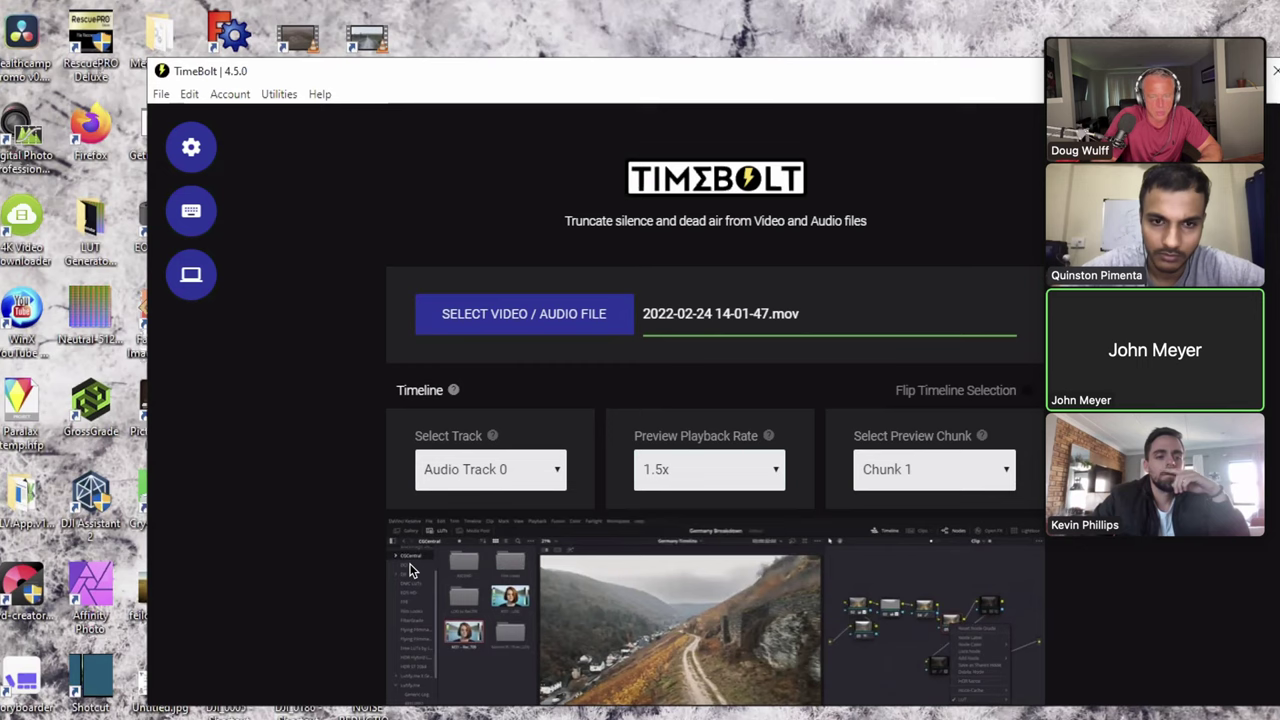
scroll(408, 570, "down", 1)
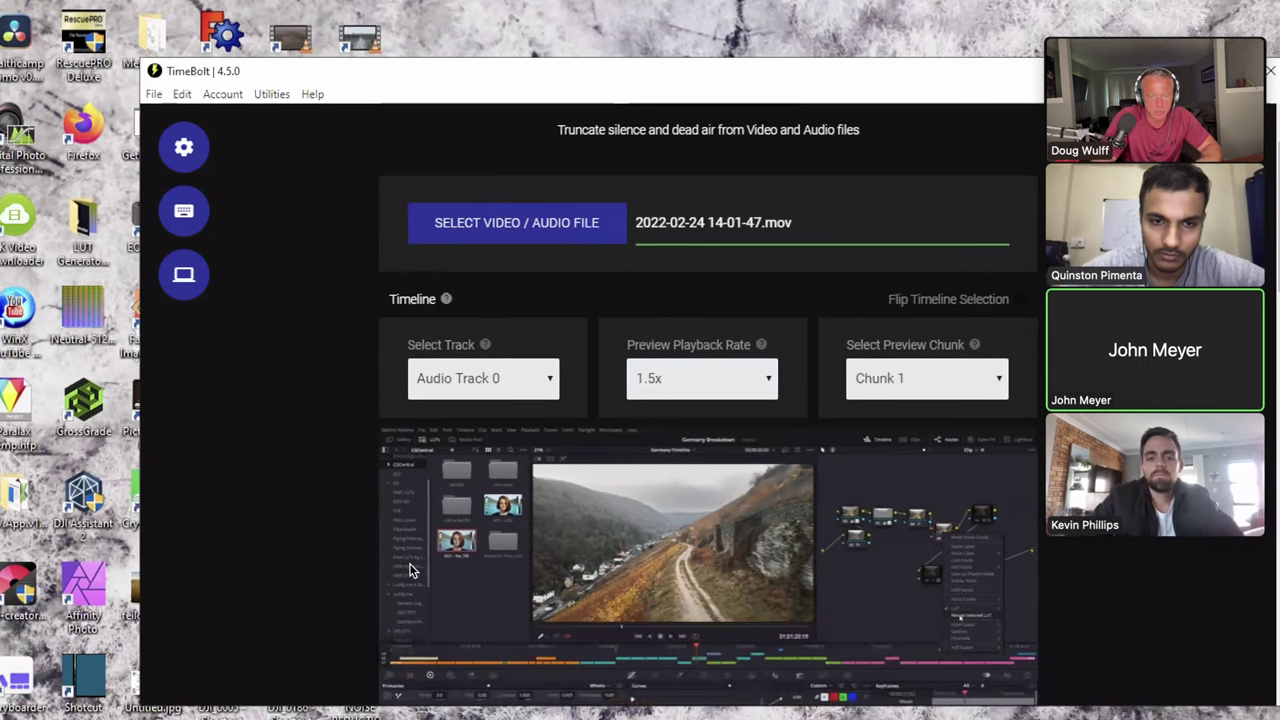
scroll(408, 570, "down", 3)
scroll(907, 613, "down", 3)
scroll(880, 634, "down", 1)
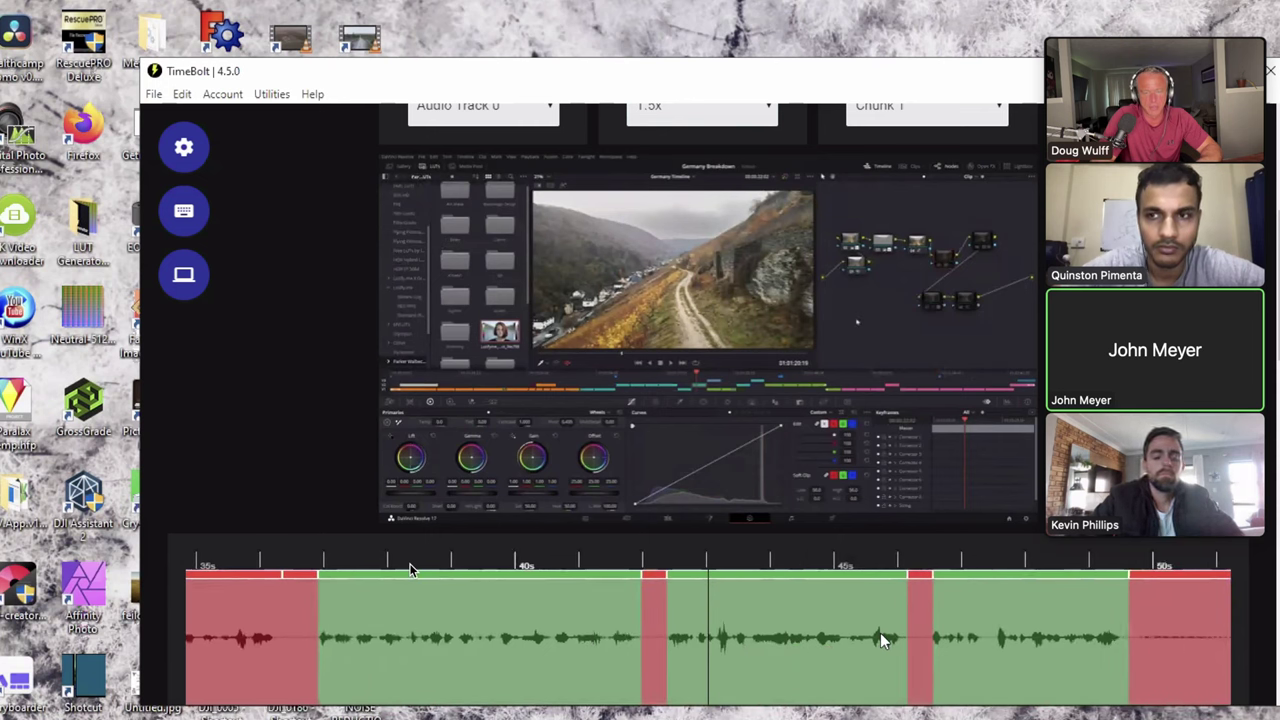
- Scroll the waveform timeline to about 55s and place the playhead on the speech after it
scroll(880, 640, "down", 7)
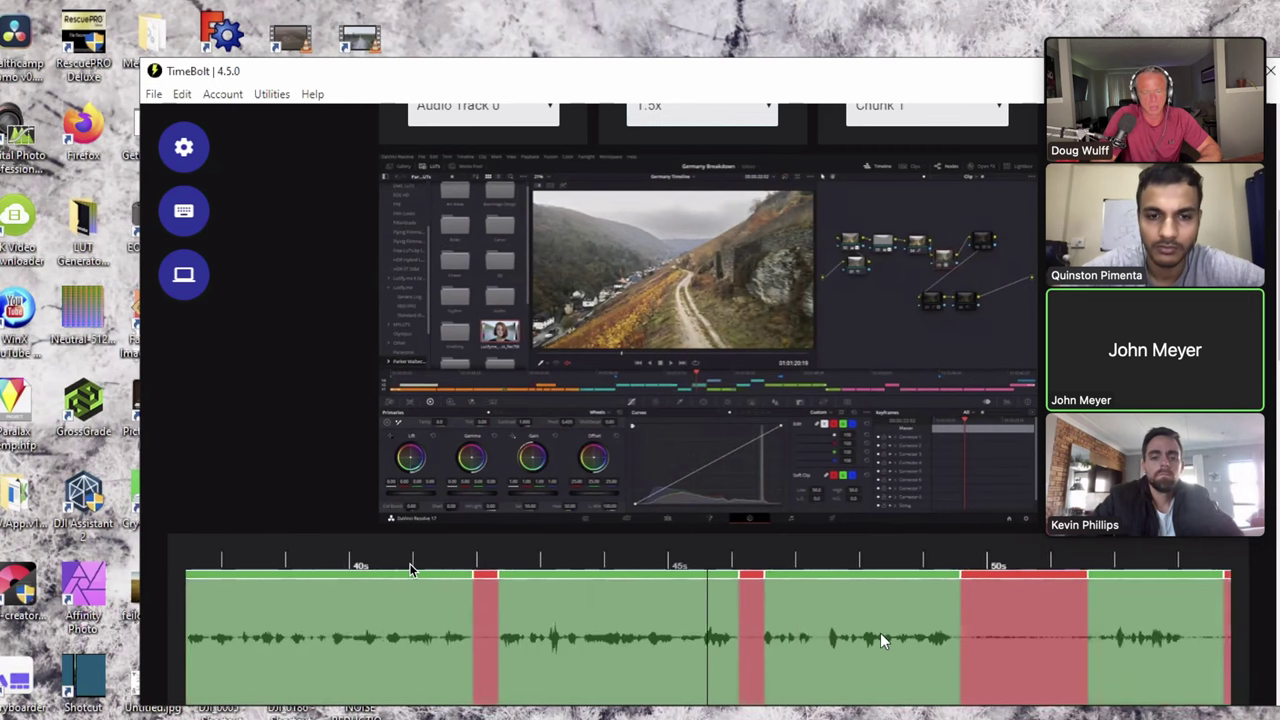
scroll(880, 640, "down", 7)
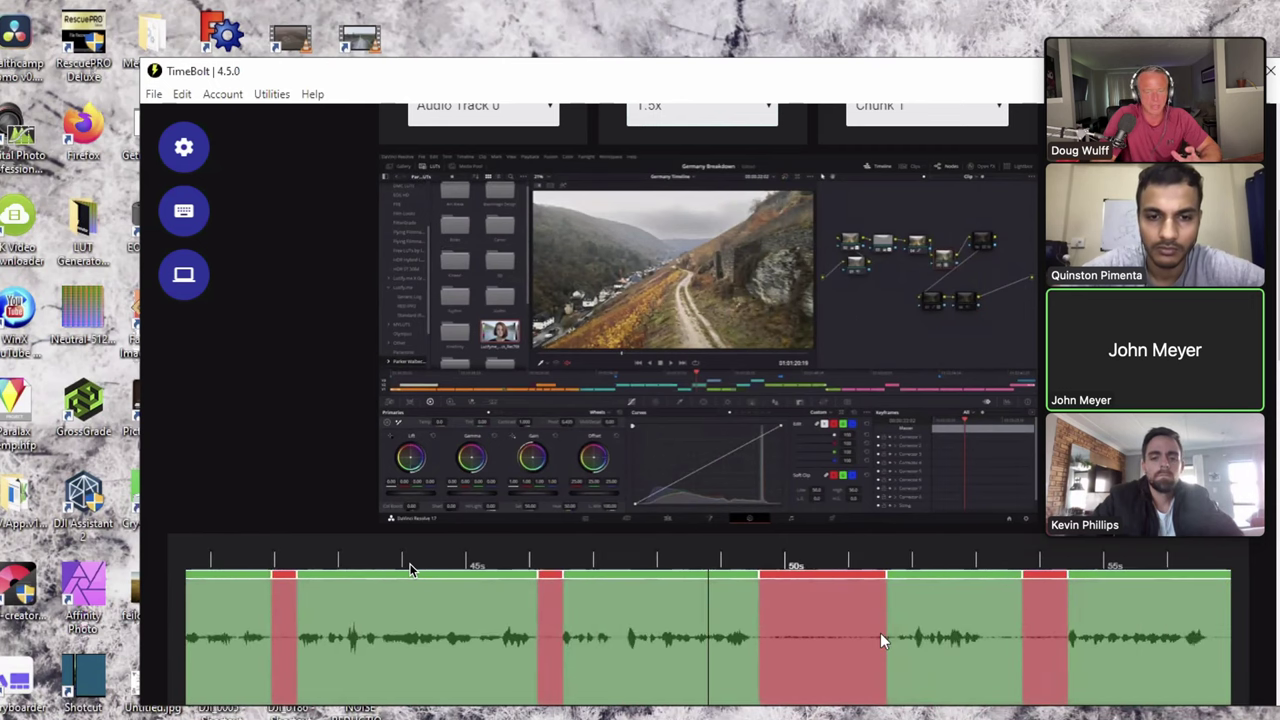
scroll(881, 640, "down", 2)
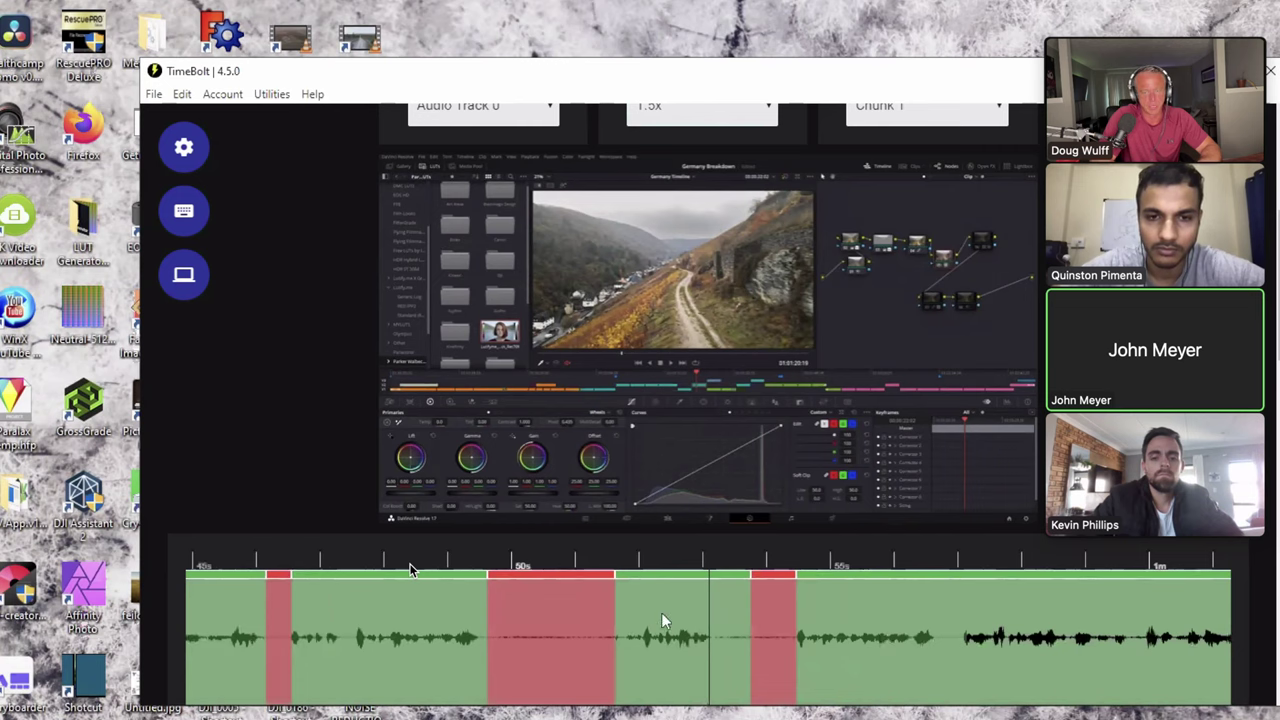
scroll(711, 614, "down", 3)
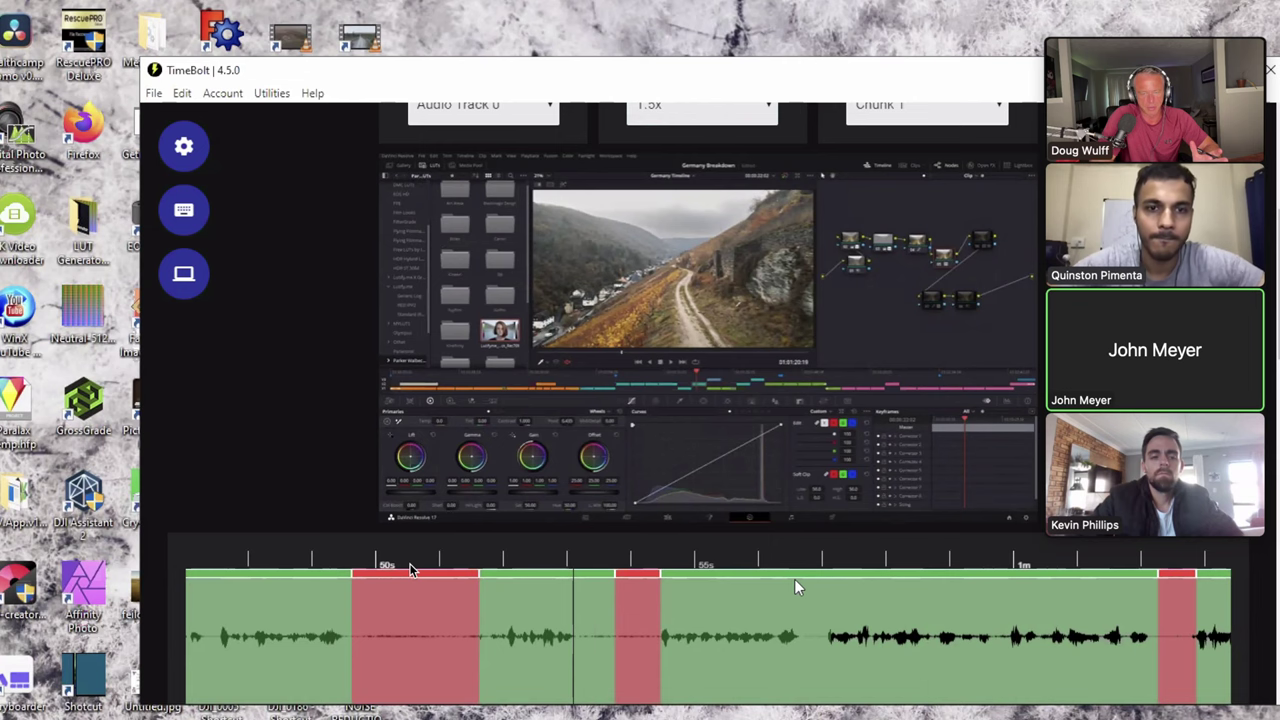
left_click(795, 590)
- Toggle the stretch after 55s to cut and back to kept, then move on toward 1m10s
left_click(806, 587)
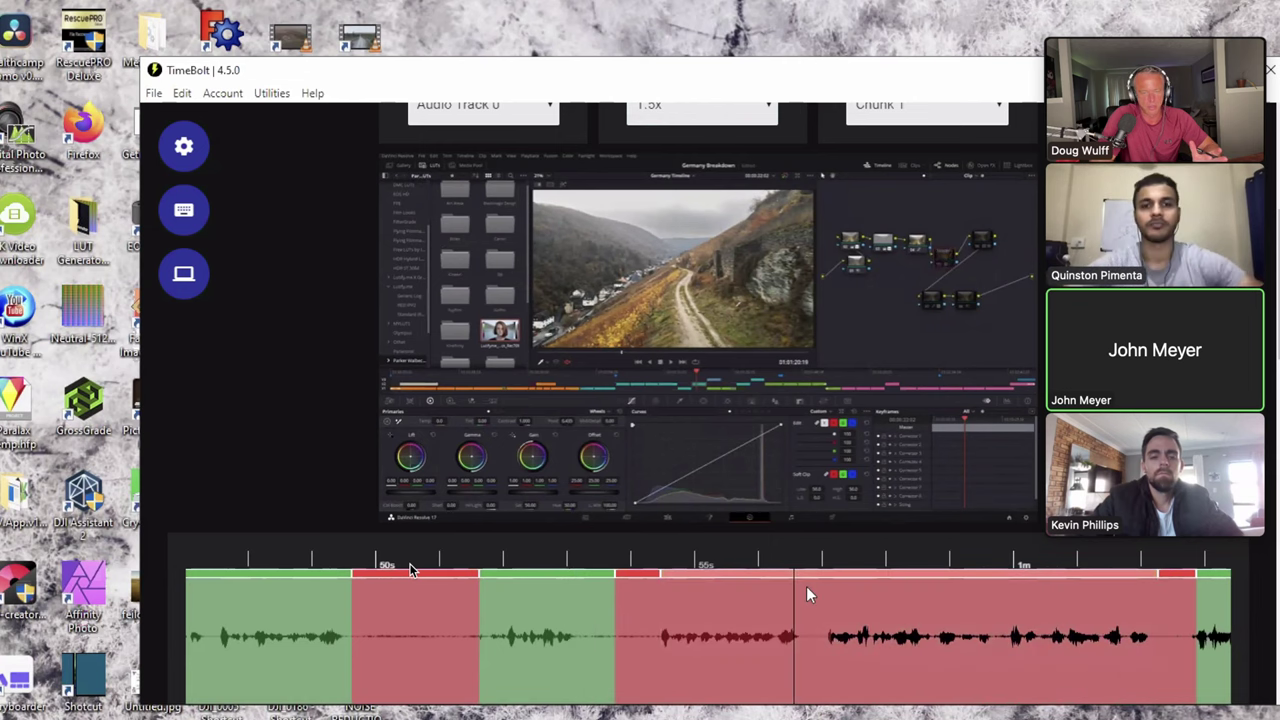
left_click(806, 599)
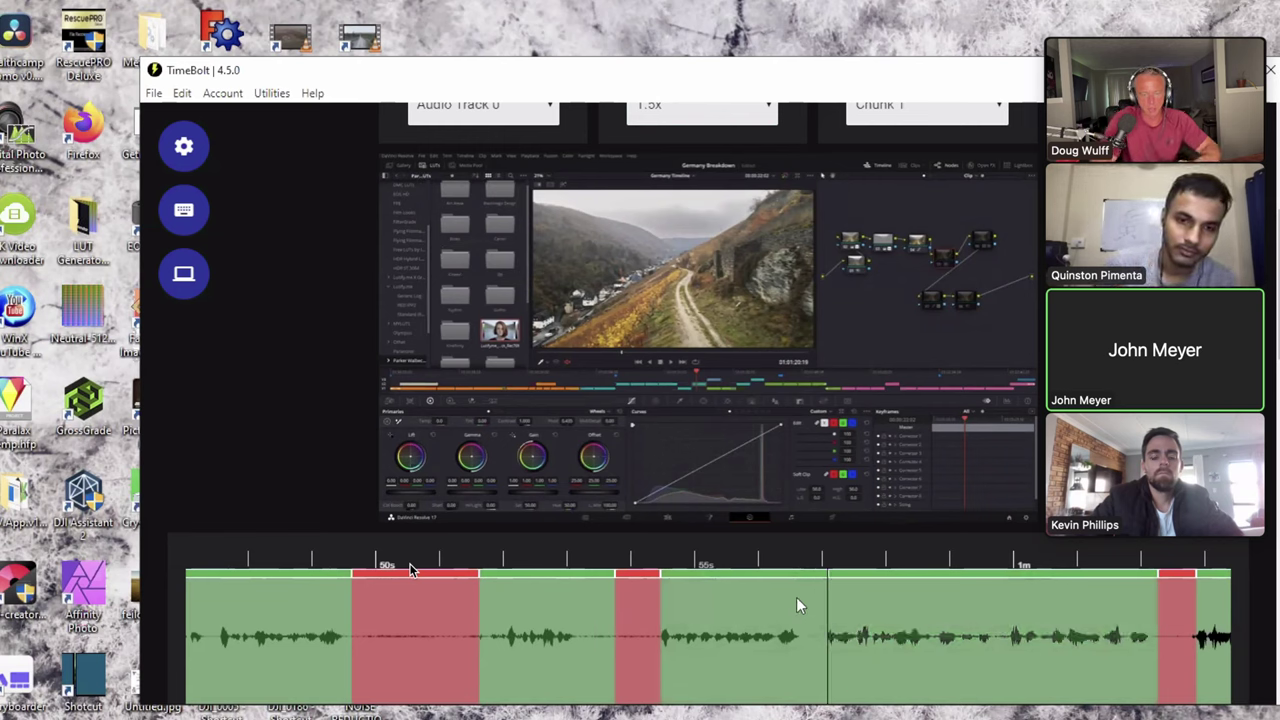
left_click(798, 598)
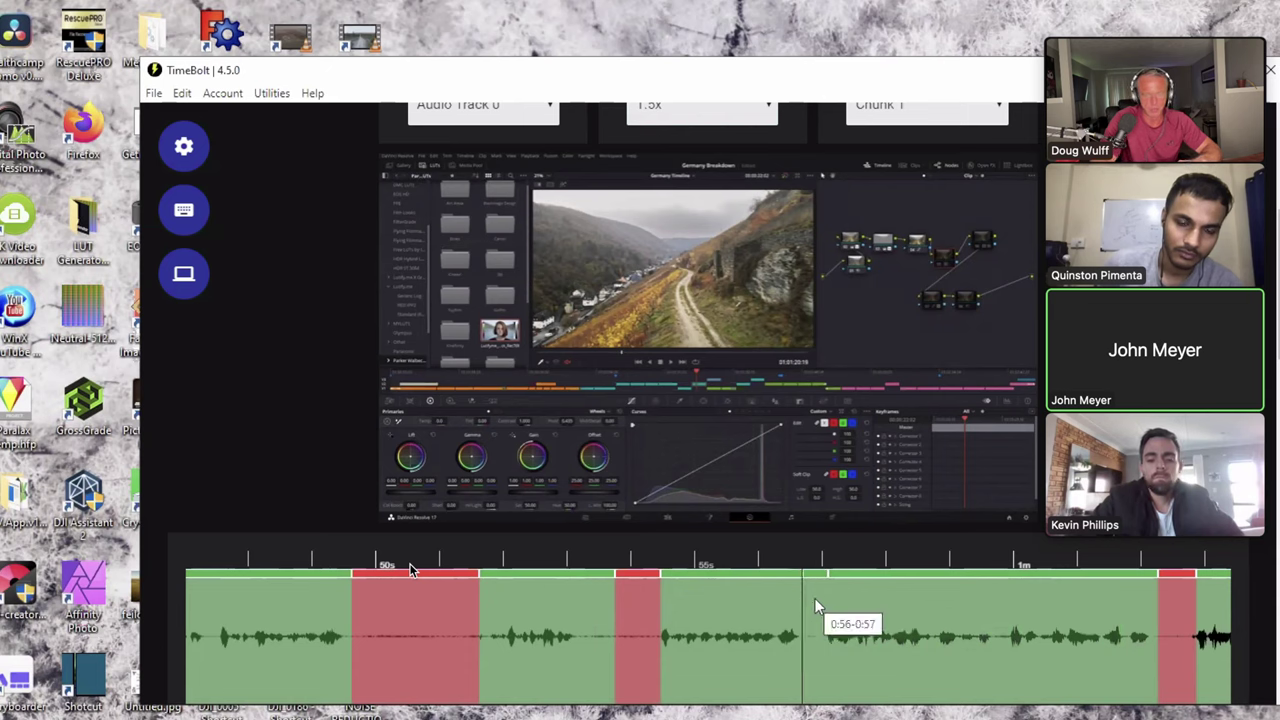
scroll(796, 610, "right", 2)
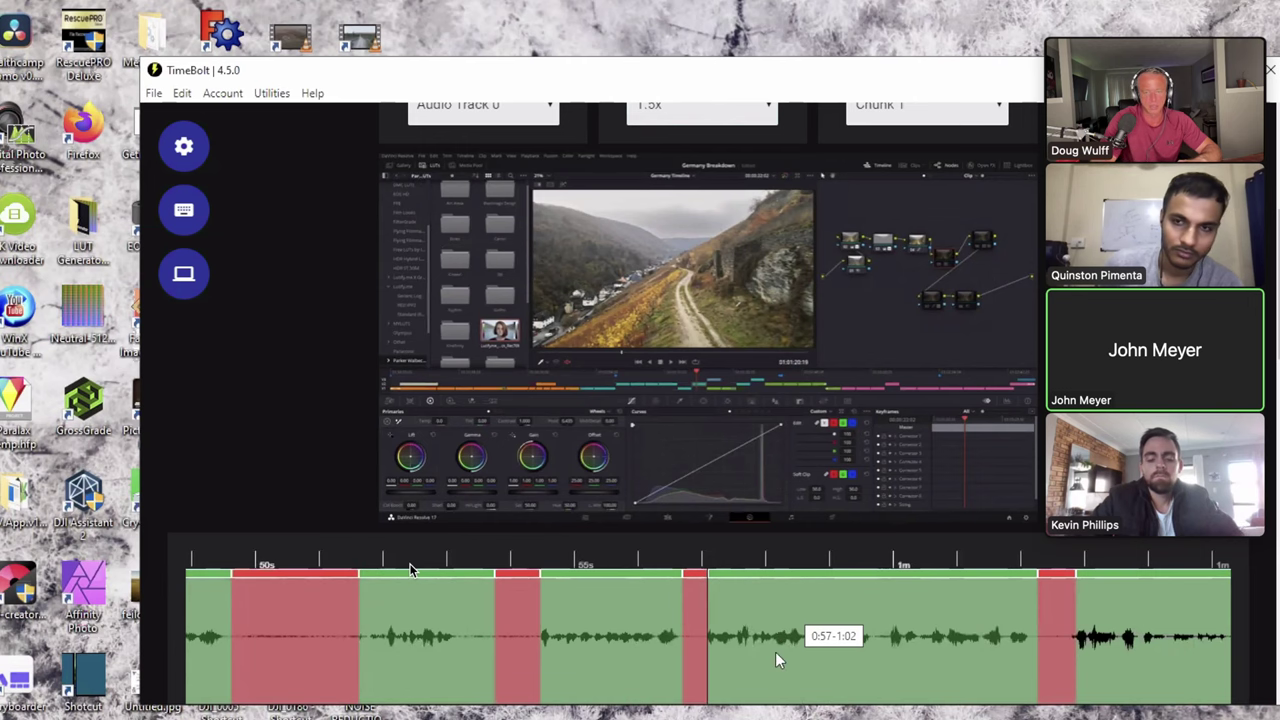
scroll(775, 652, "right", 5)
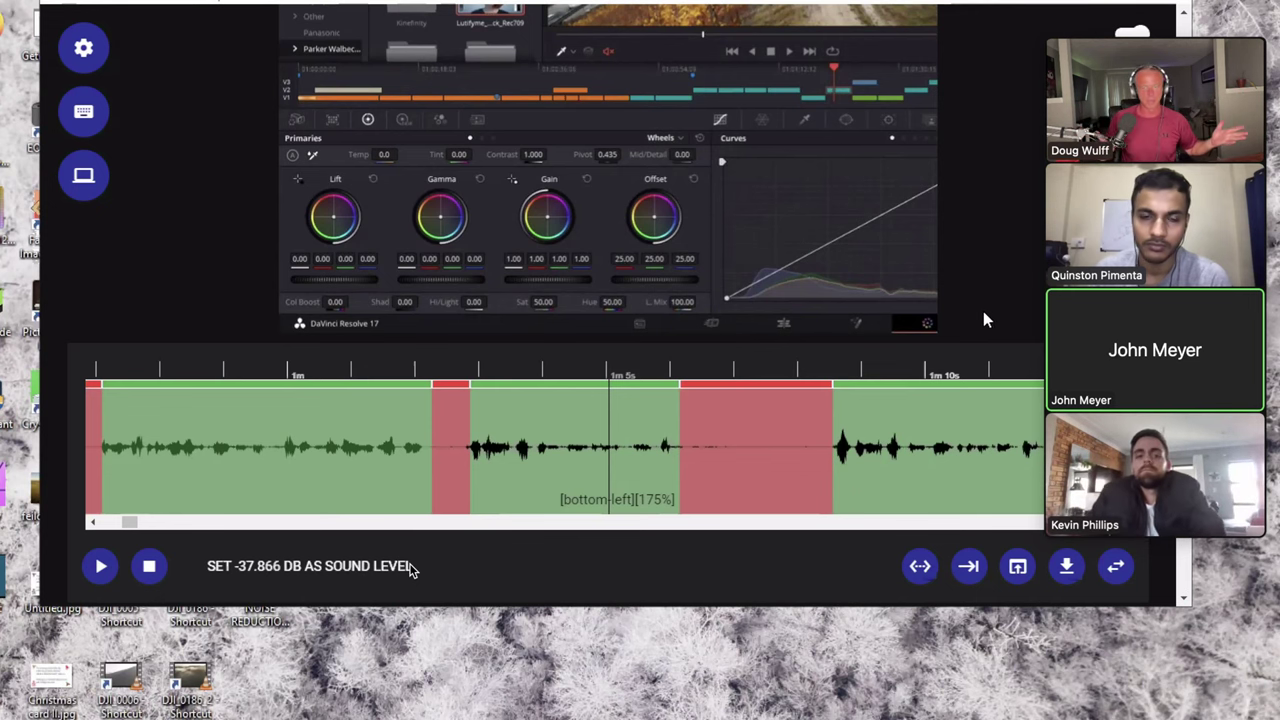
scroll(876, 455, "down", 5)
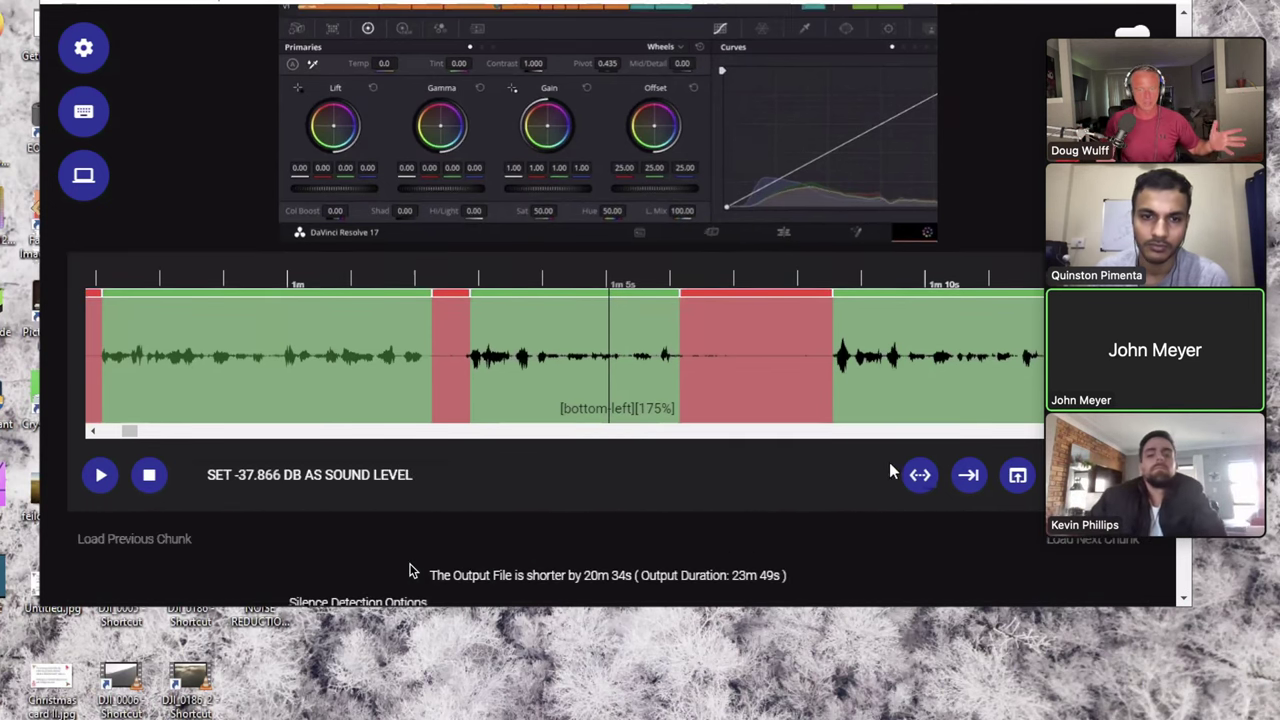
scroll(938, 460, "down", 2)
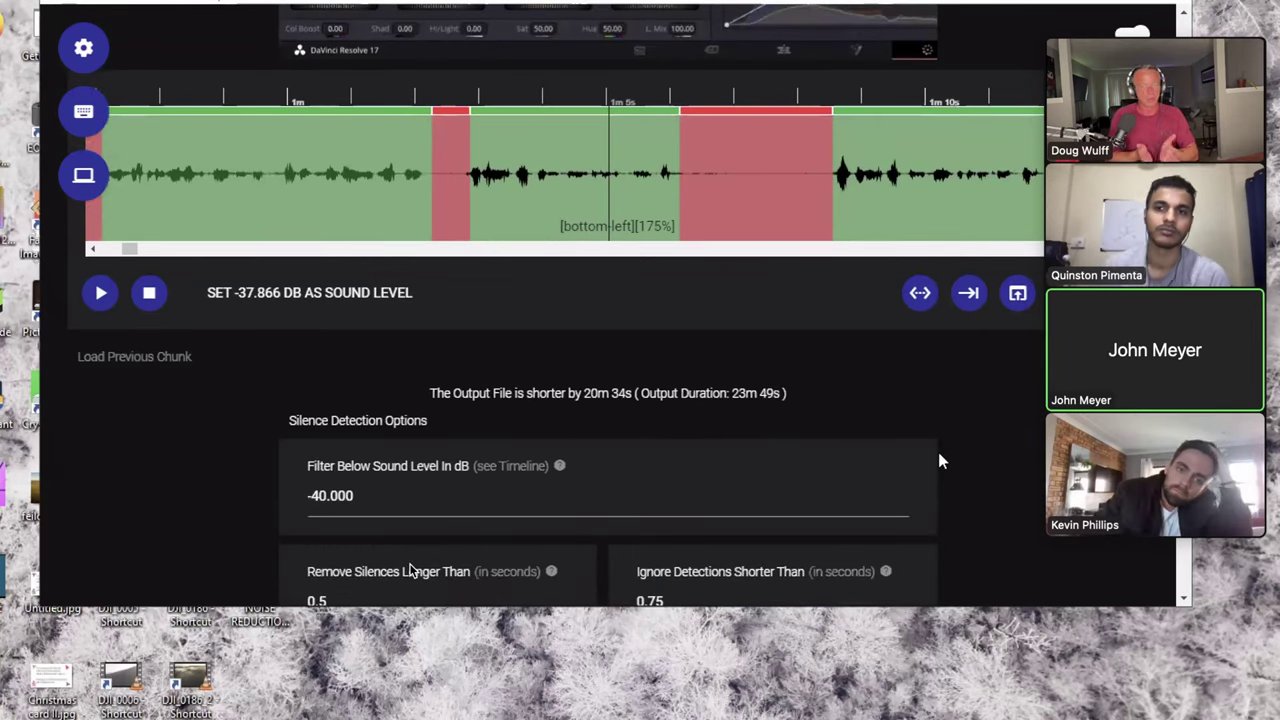
scroll(960, 470, "down", 5)
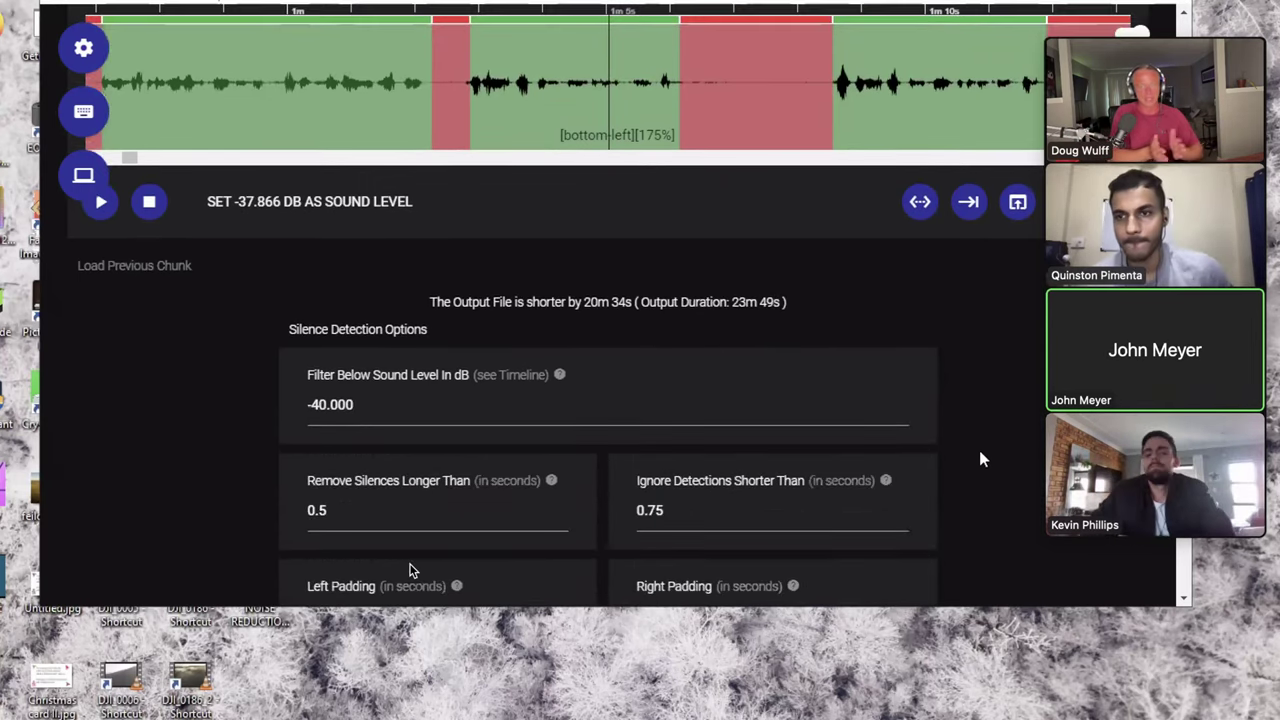
scroll(1027, 460, "down", 5)
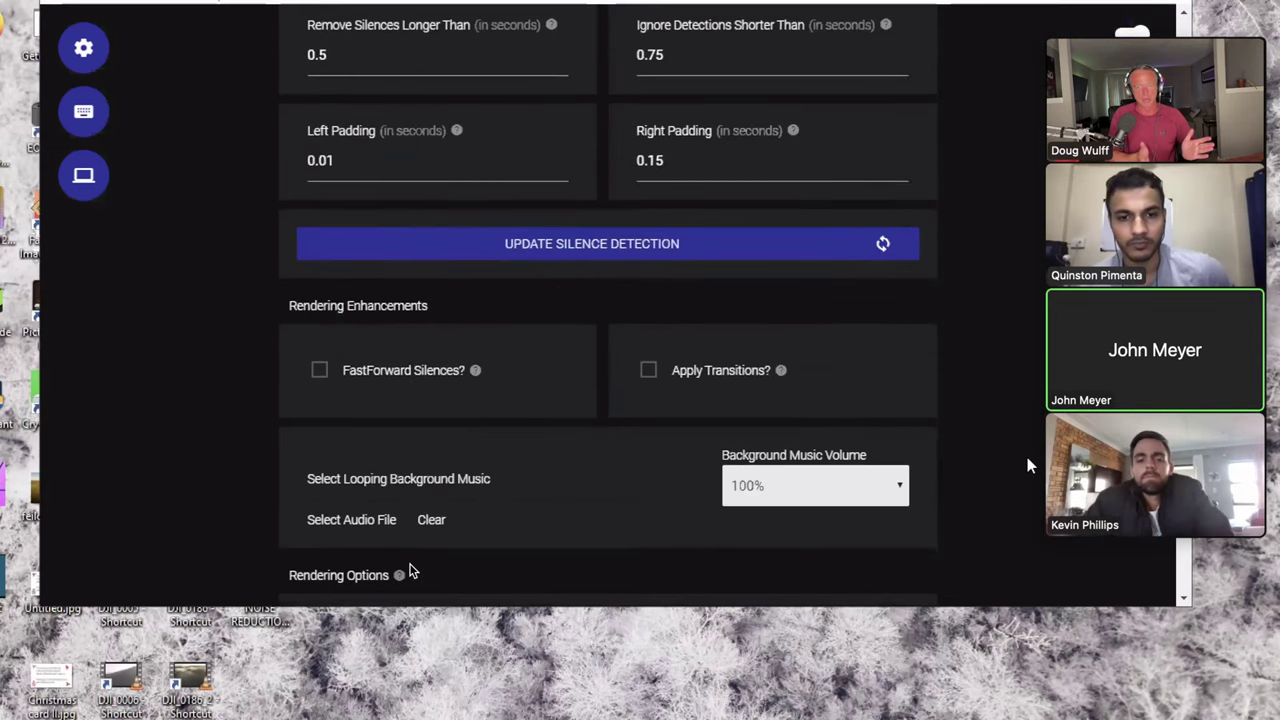
scroll(1027, 465, "down", 2)
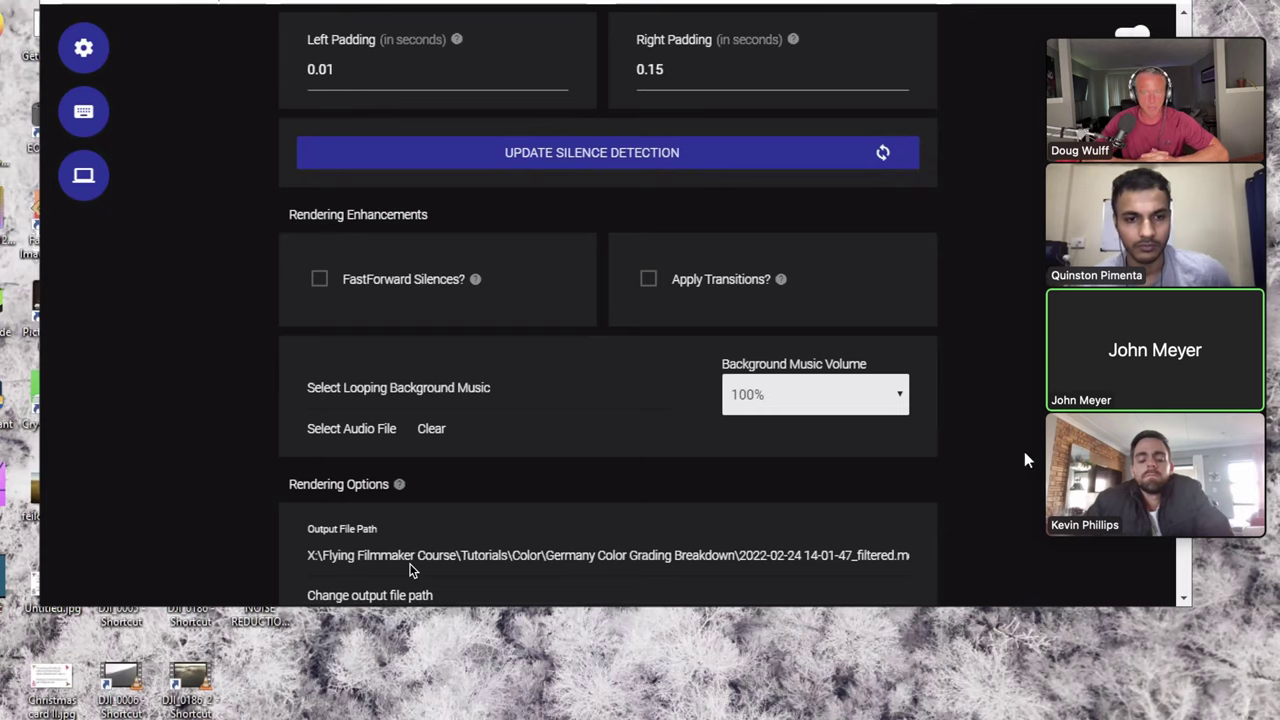
scroll(1010, 453, "up", 12)
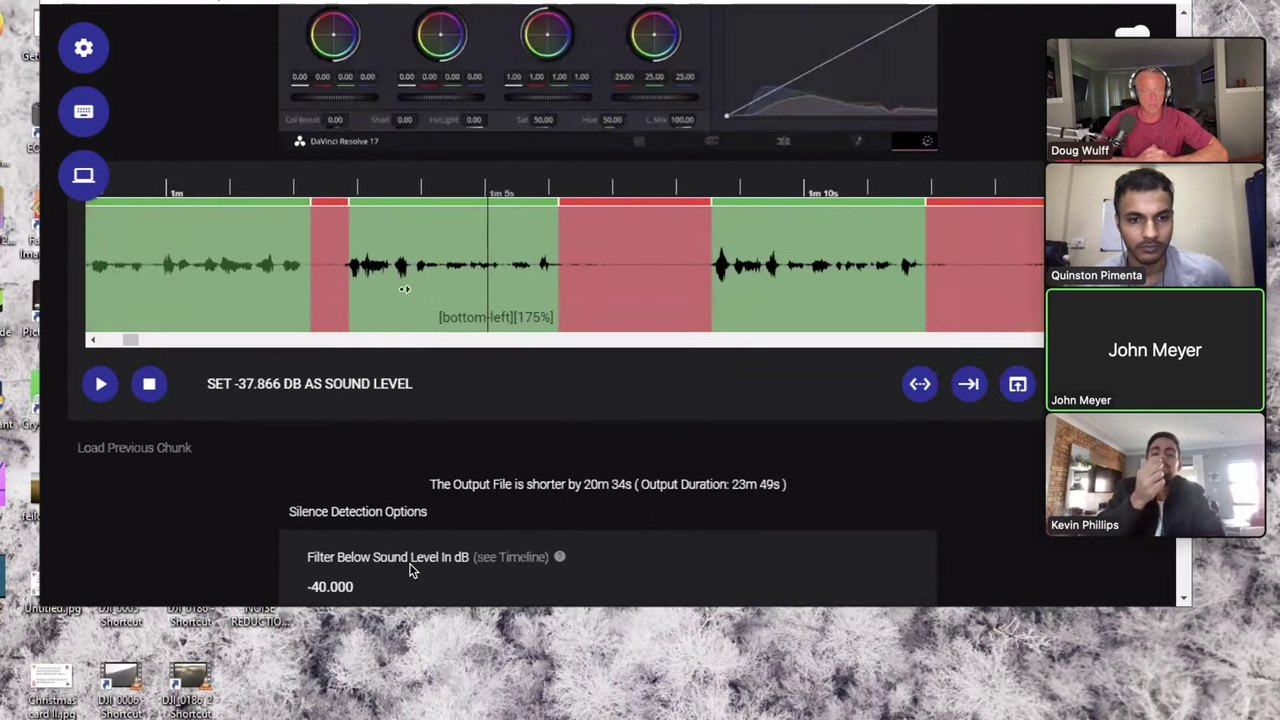
scroll(386, 283, "right", 2)
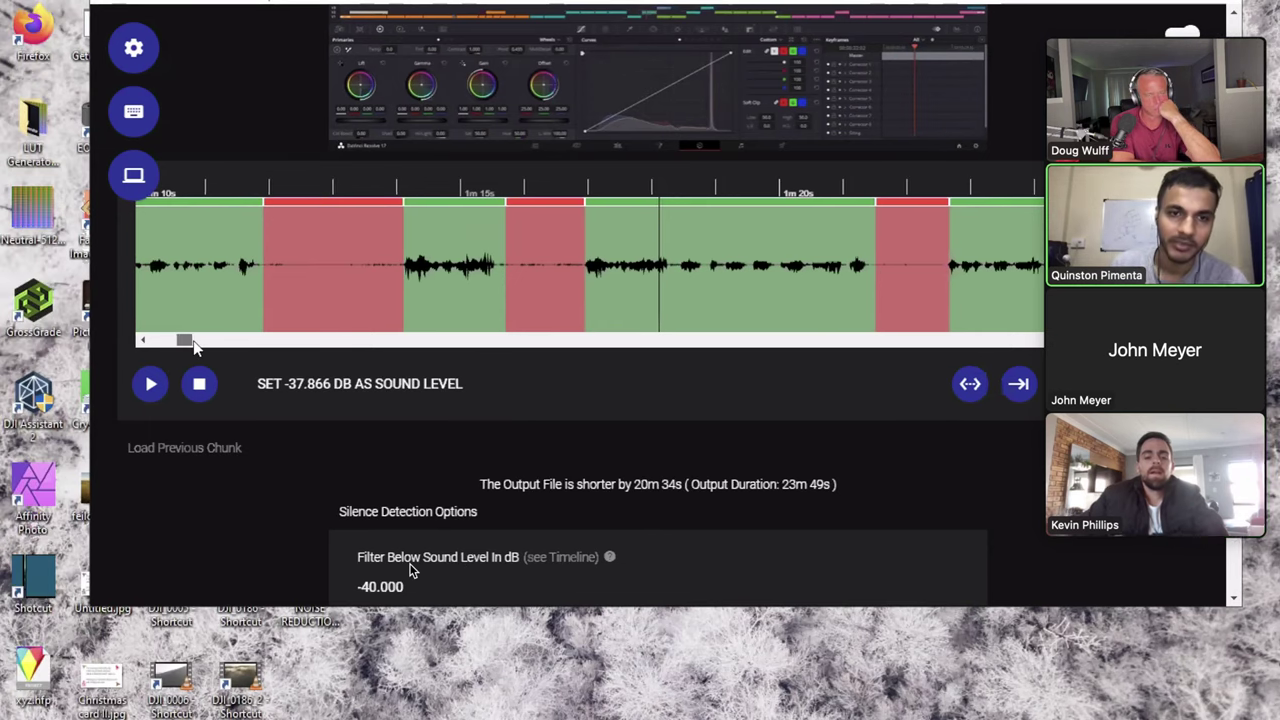
- Advance the timeline to around 1m30s and select Chunk 1 as the preview chunk
left_click(193, 343)
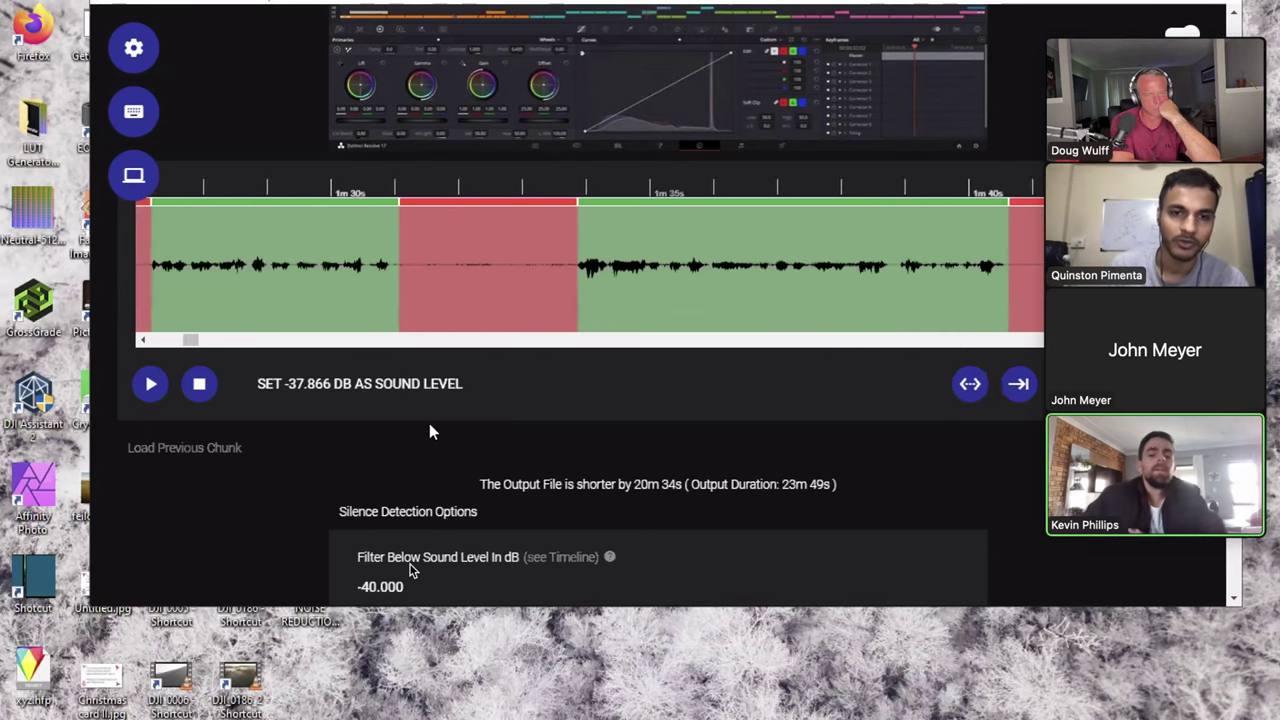
left_click(852, 281)
left_click(852, 309)
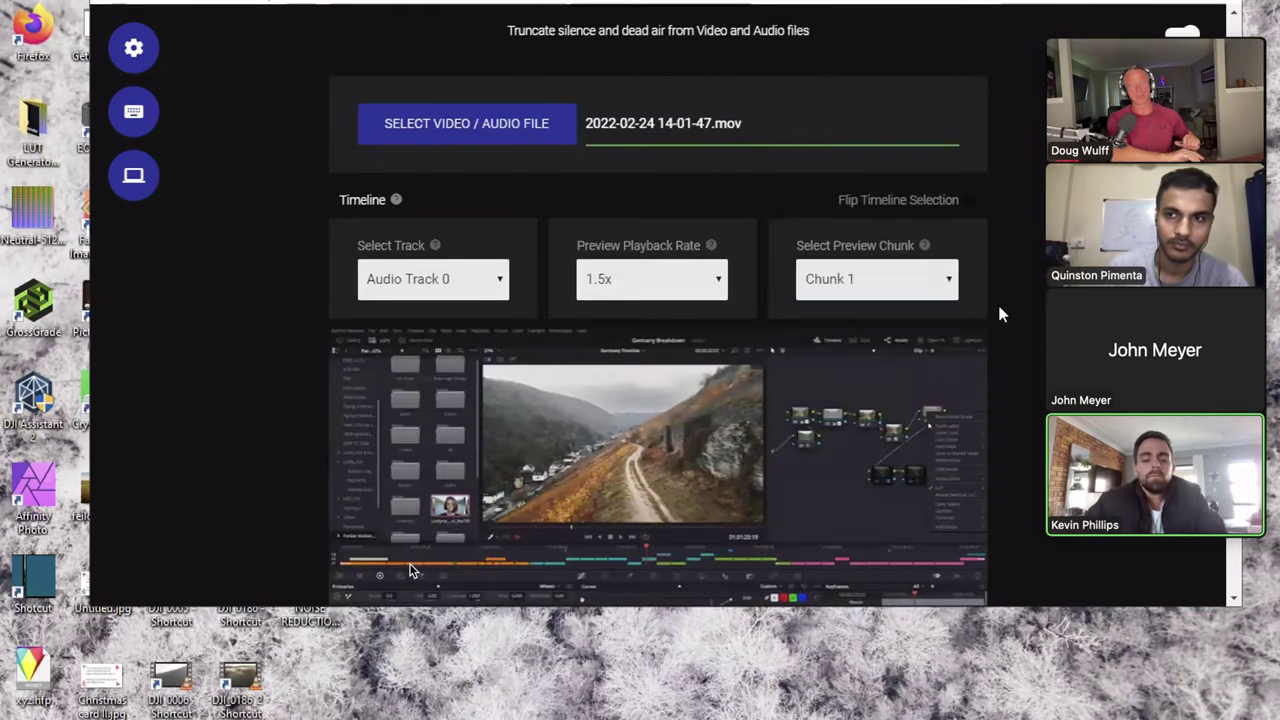
scroll(997, 301, "down", 4)
scroll(999, 307, "down", 3)
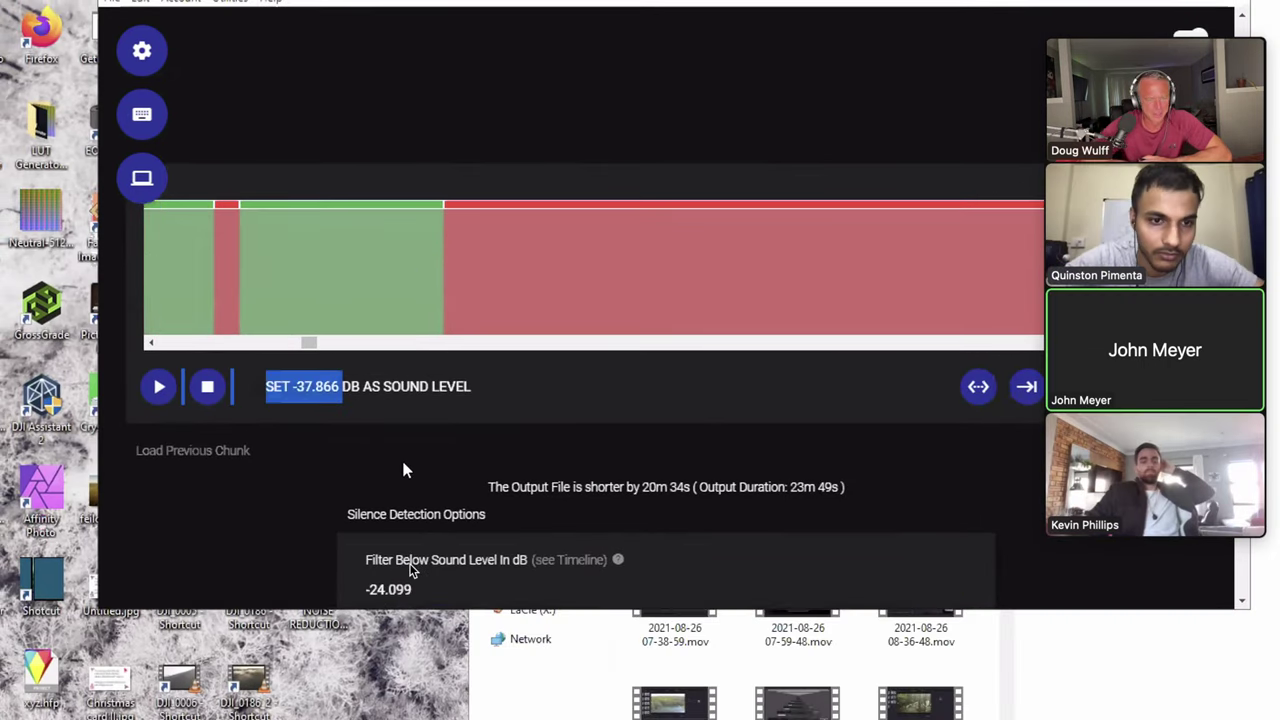
- Change Filter Below Sound Level from -24.099 to -40 dB and apply it
left_click(334, 374)
left_click_drag(307, 345, 323, 345)
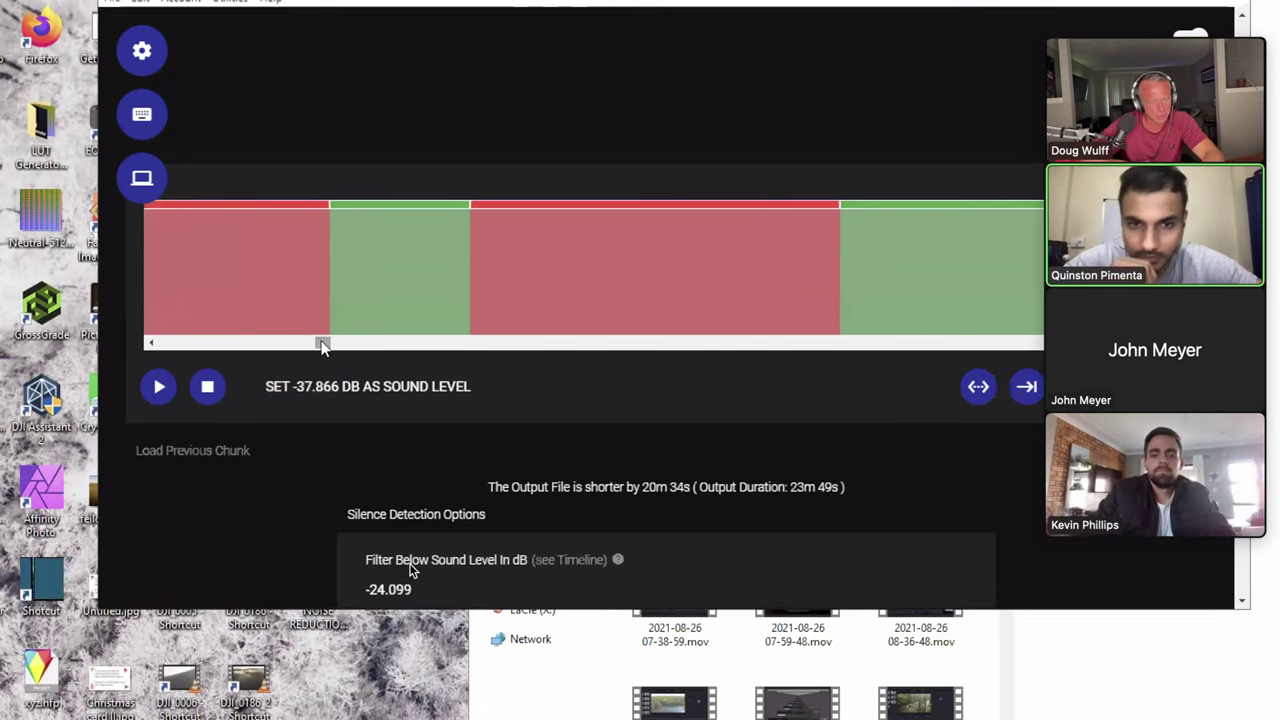
scroll(488, 437, "down", 1)
scroll(488, 437, "down", 1)
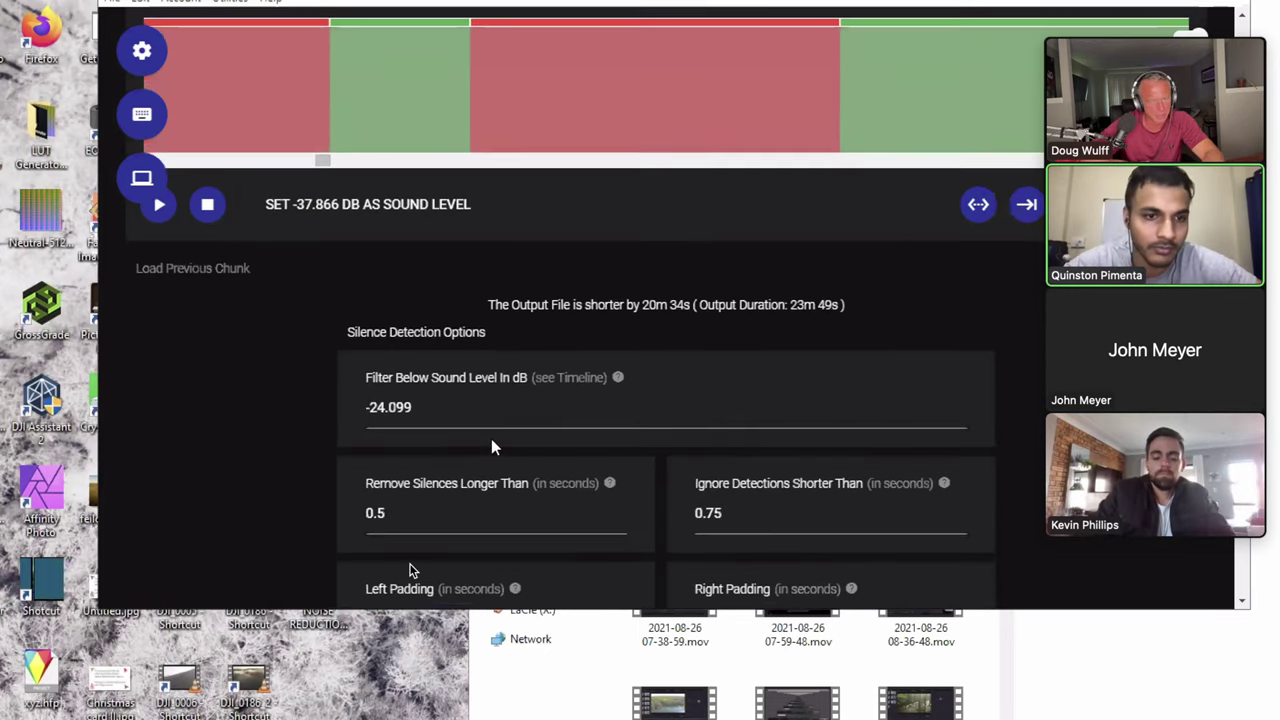
left_click(467, 410)
double_click(397, 410)
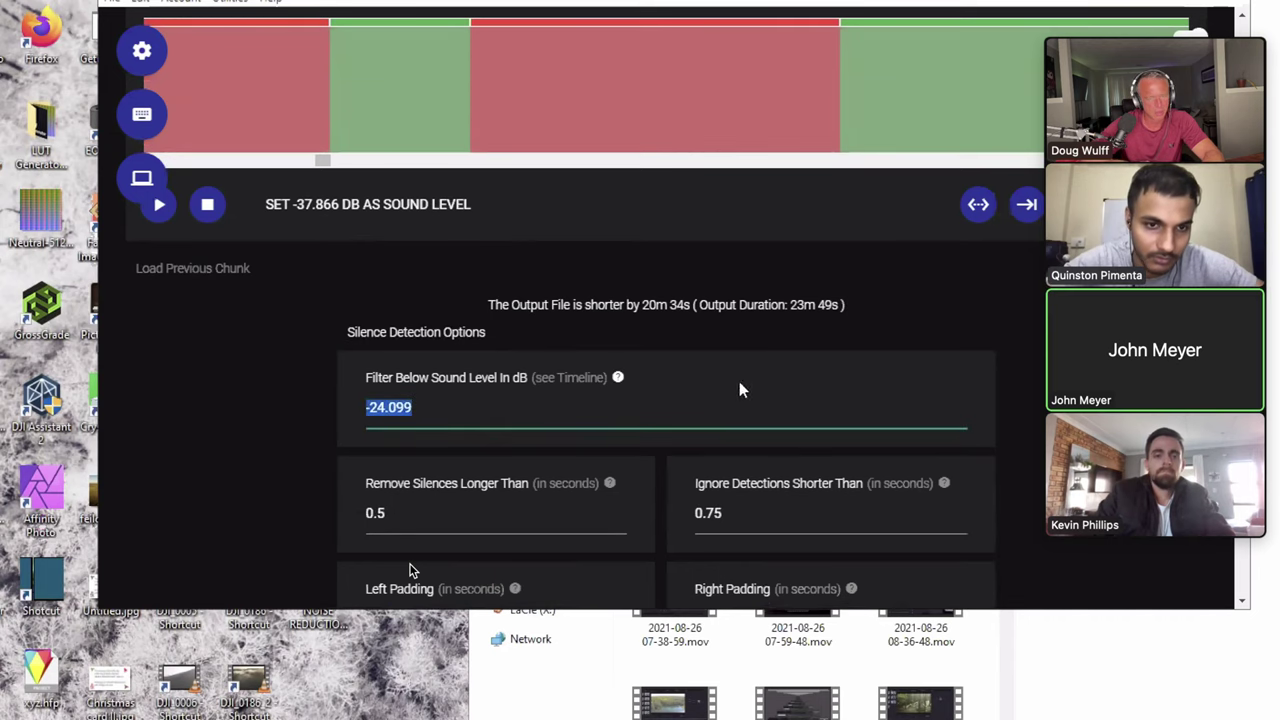
left_click(409, 570)
- Scroll through the results to check the 23m 57s output at -40 dB
scroll(409, 570, "down", 10)
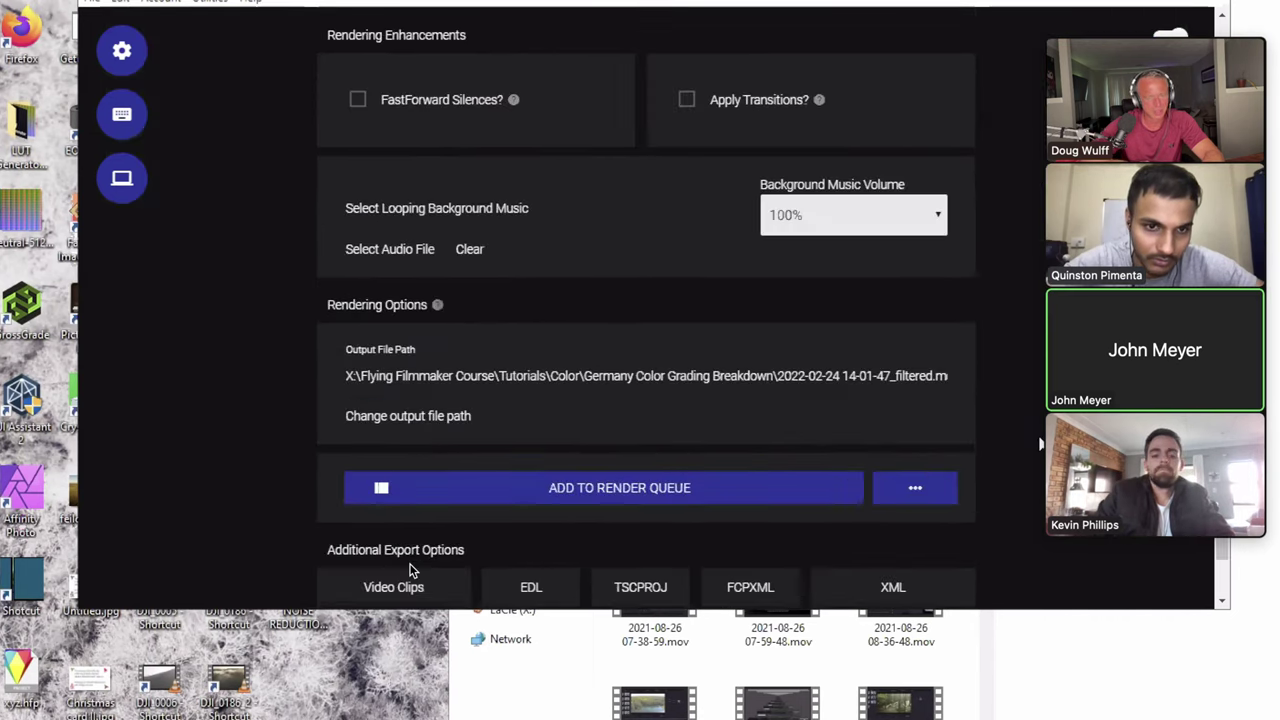
scroll(409, 570, "down", 1)
scroll(409, 570, "up", 10)
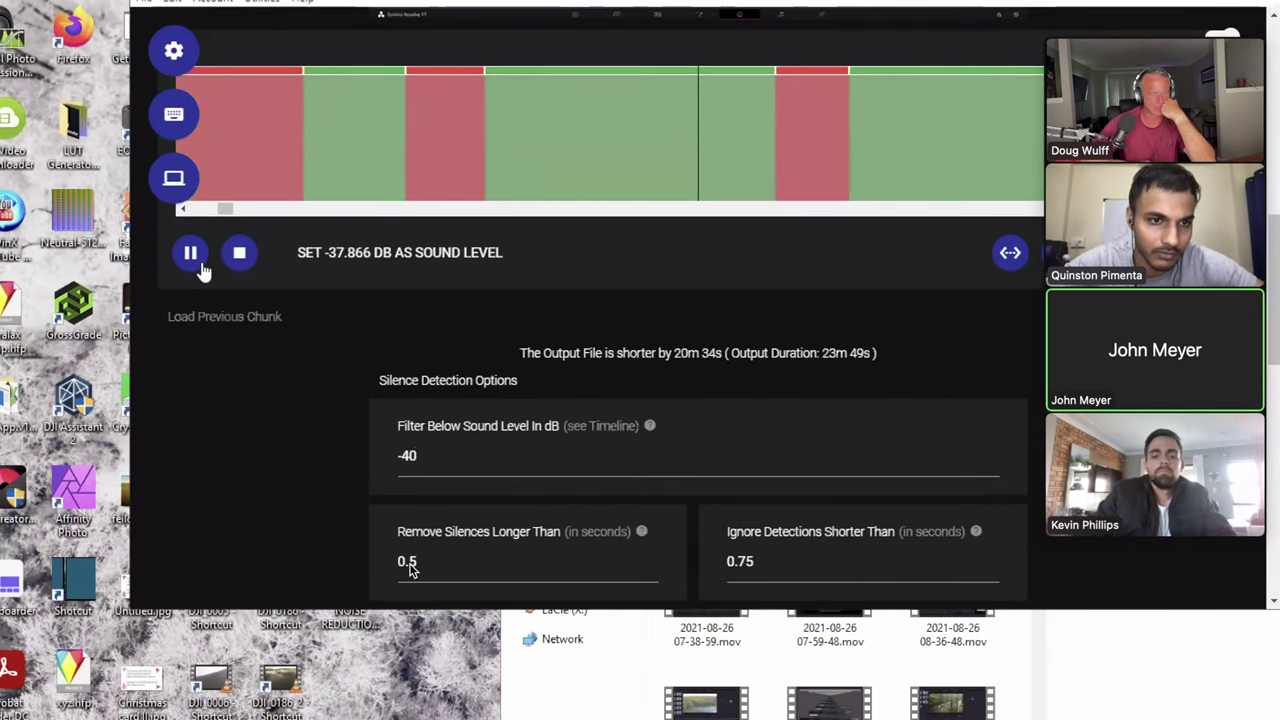
scroll(409, 570, "down", 3)
scroll(409, 570, "up", 5)
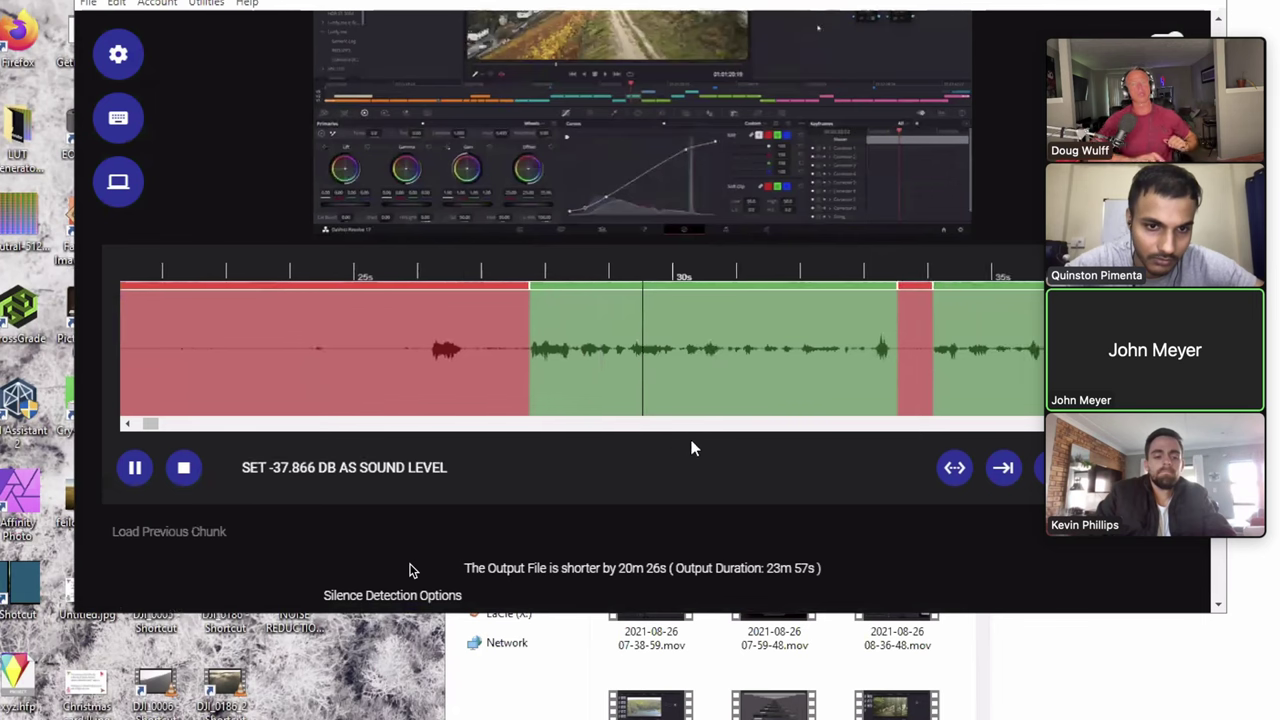
scroll(686, 315, "down", 10)
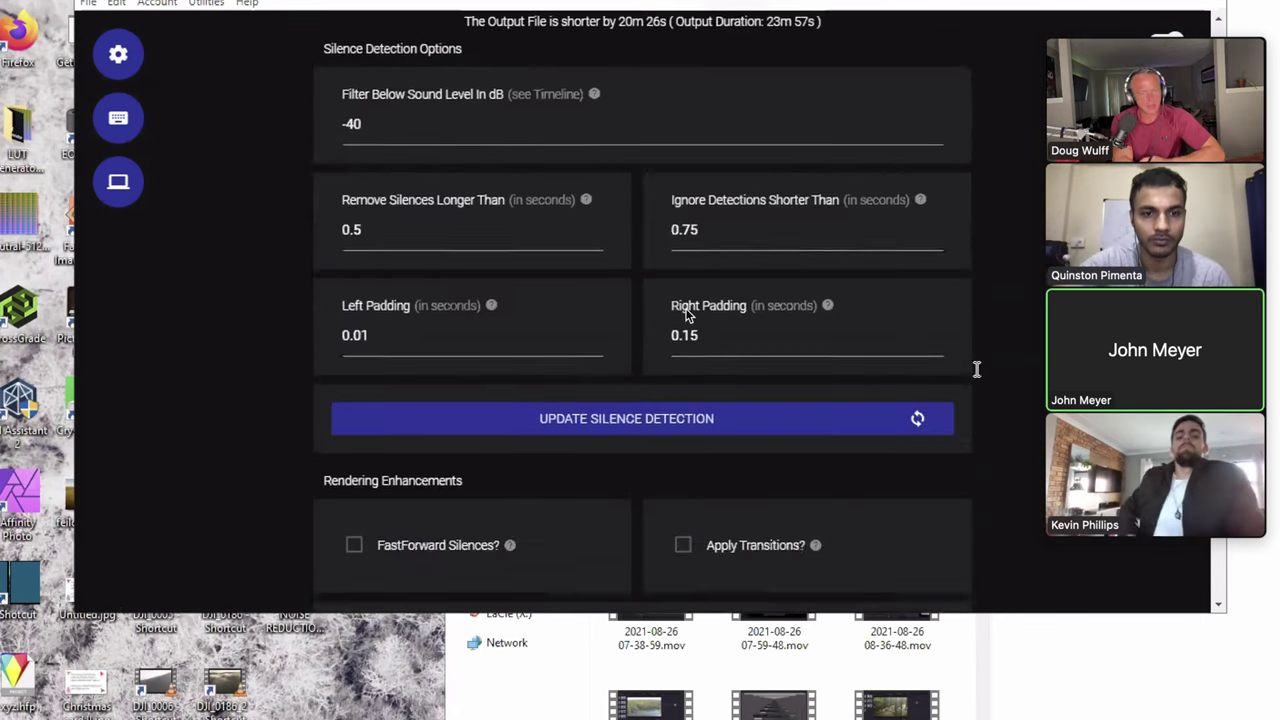
scroll(686, 315, "down", 2)
scroll(686, 315, "up", 1)
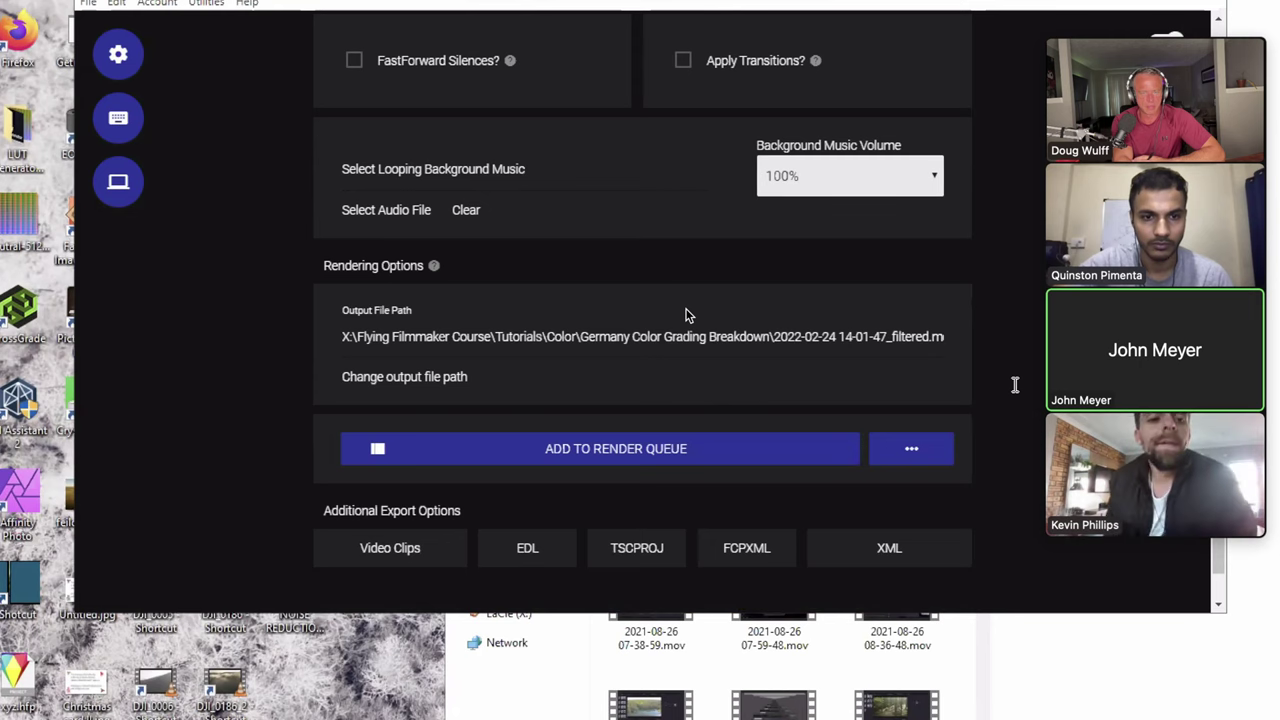
scroll(571, 360, "up", 3)
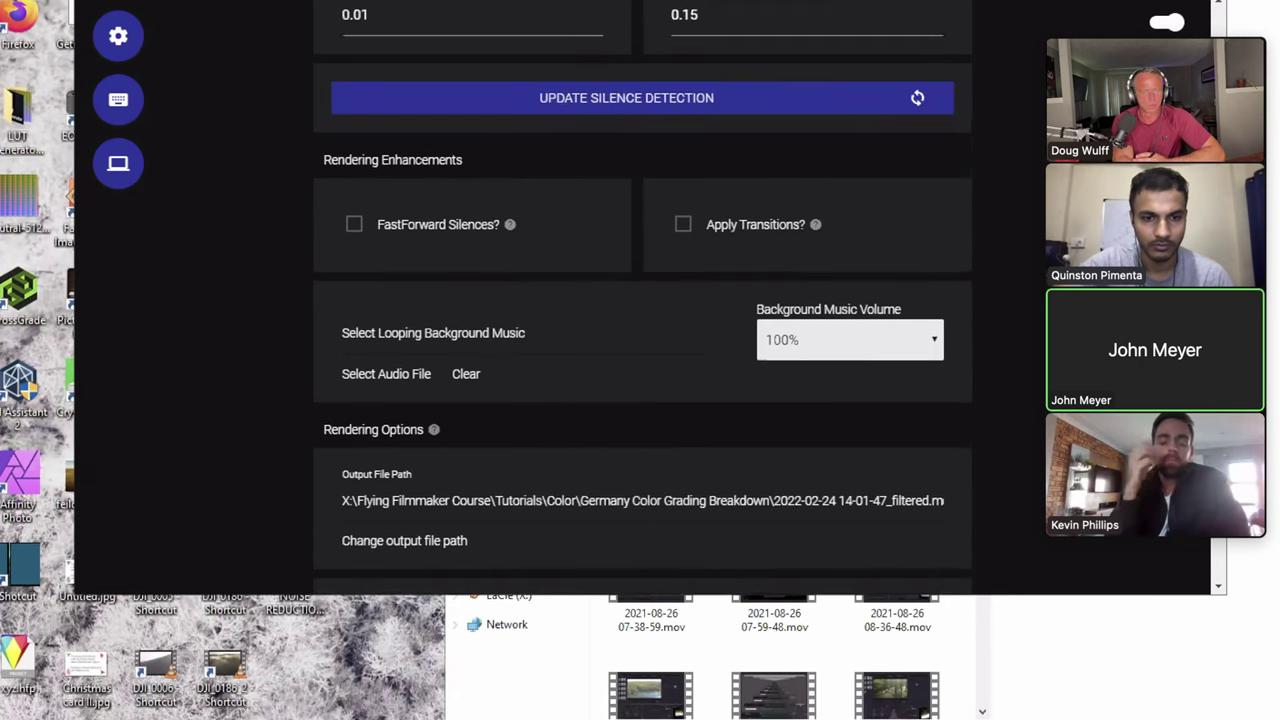
- Open Zoom's View Options menu and dismiss it to return to the TimeBolt page
left_click(775, 12)
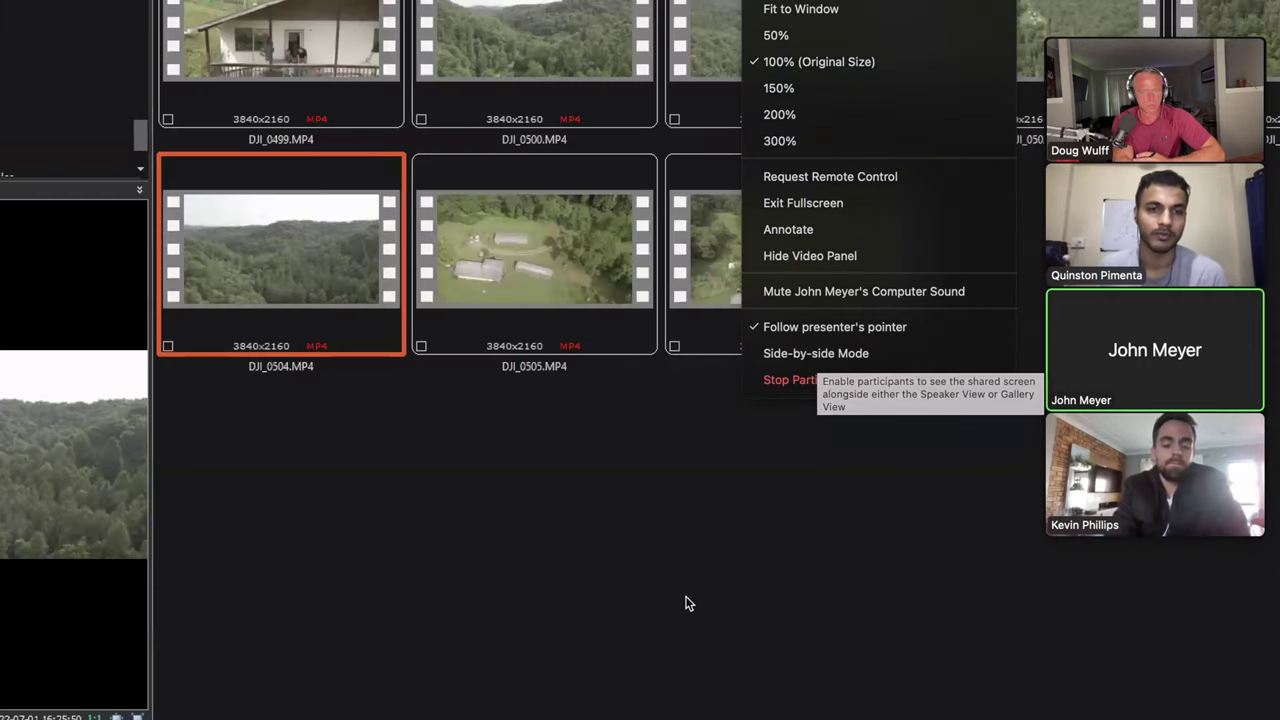
left_click(684, 592)
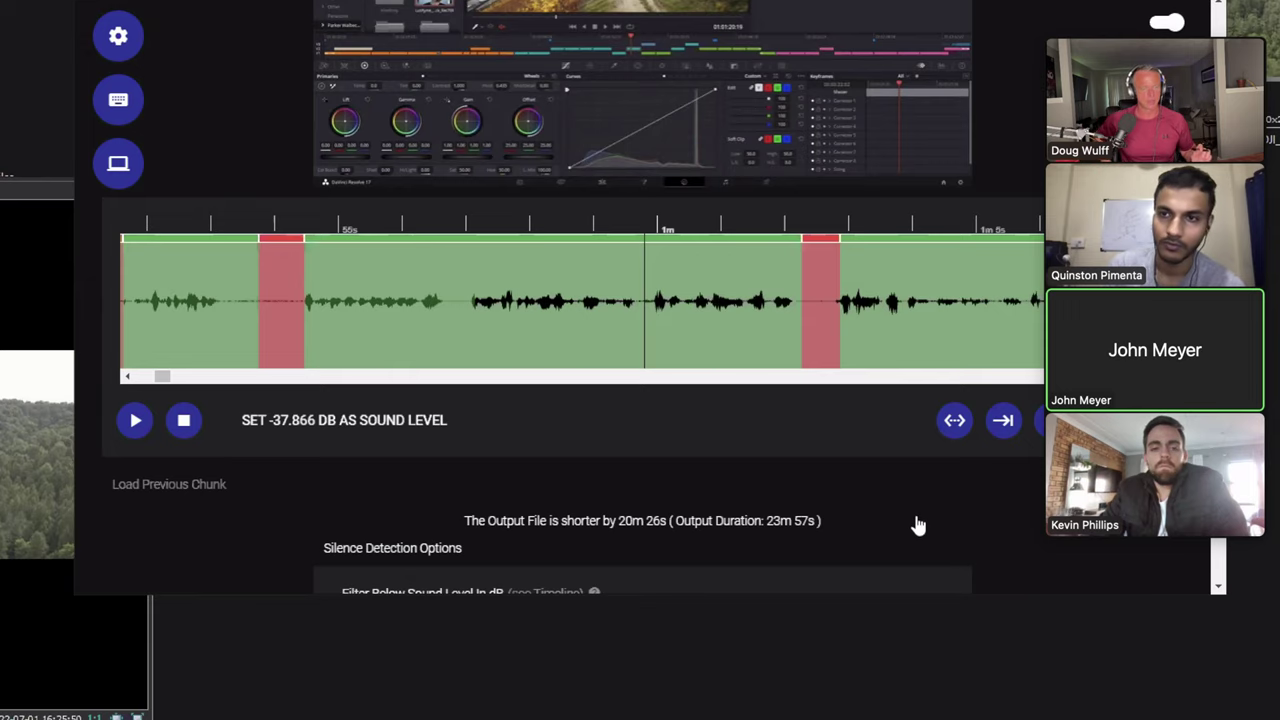
- Review the -40 dB Silence Detection Options and Filter Below help, then return to the top
scroll(846, 393, "down", 5)
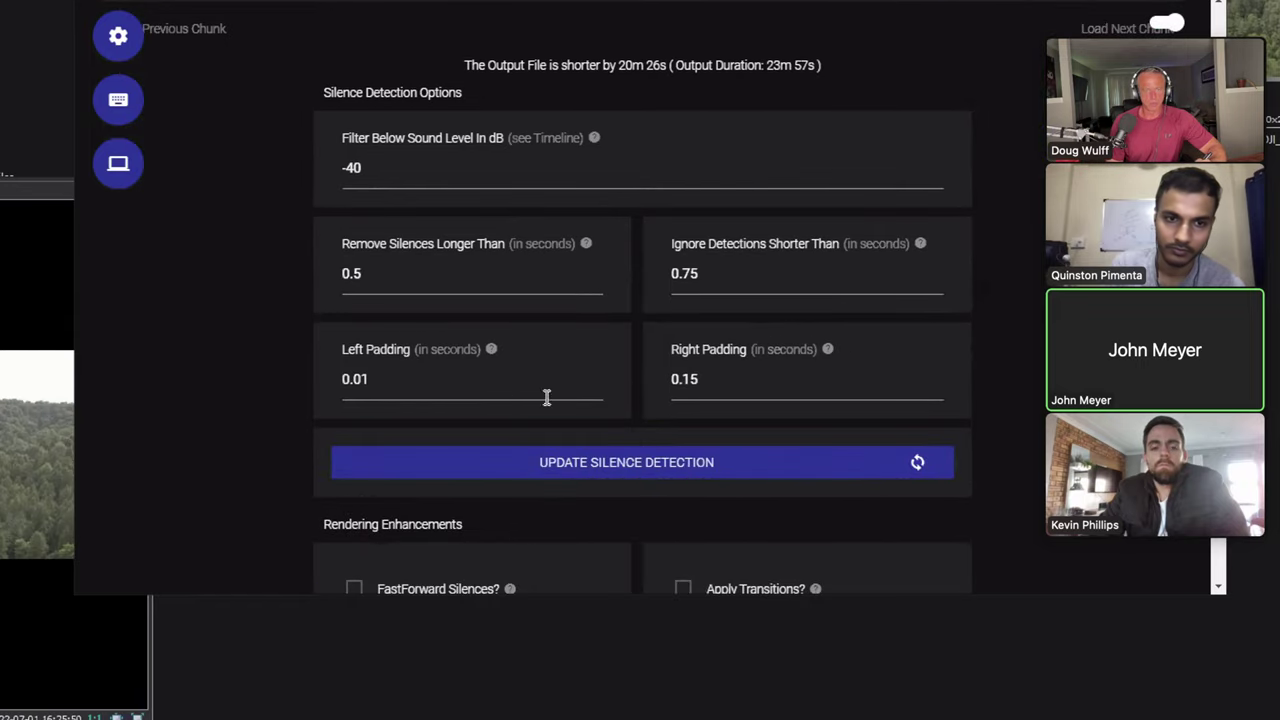
scroll(702, 253, "up", 4)
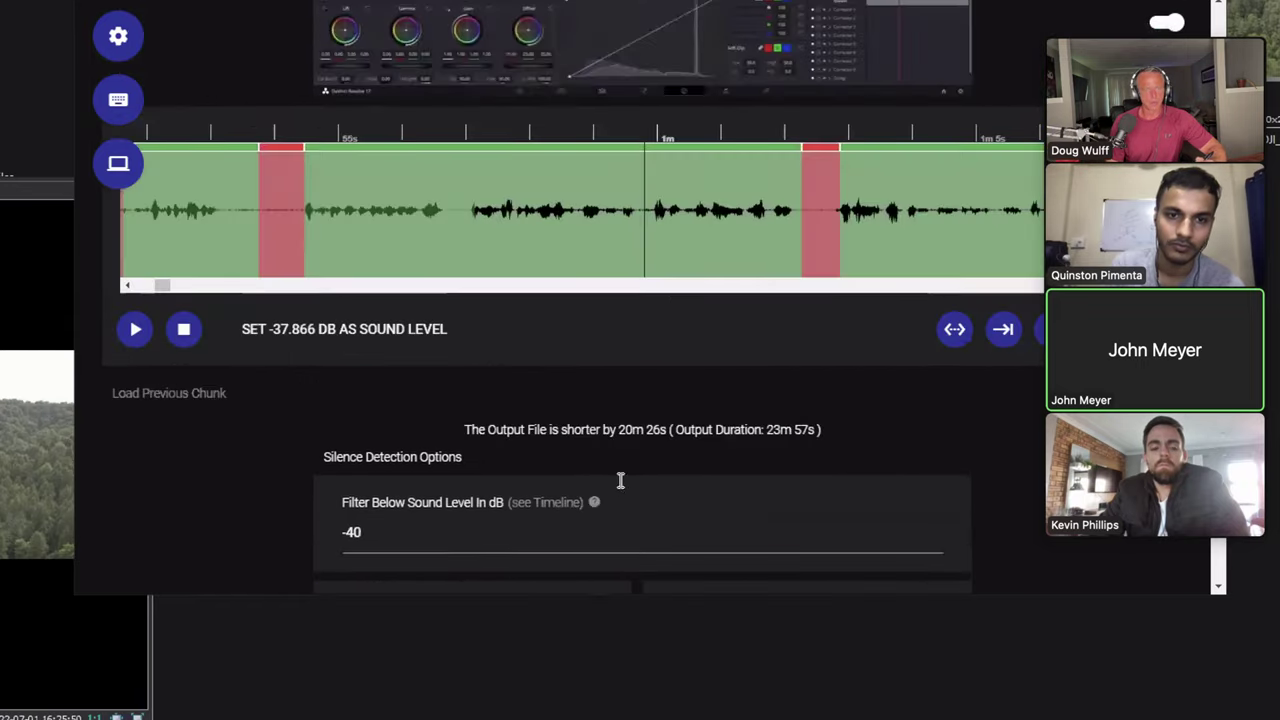
scroll(620, 477, "down", 3)
mouse_move(601, 240)
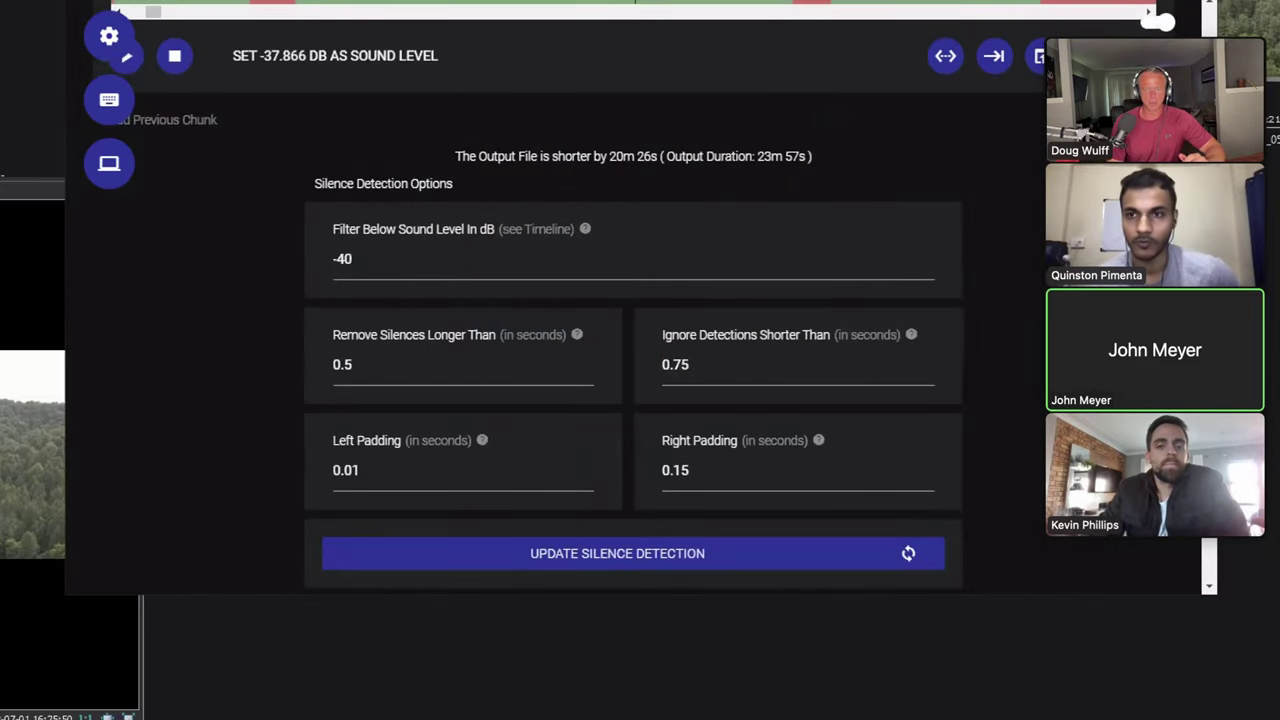
scroll(633, 300, "up", 1)
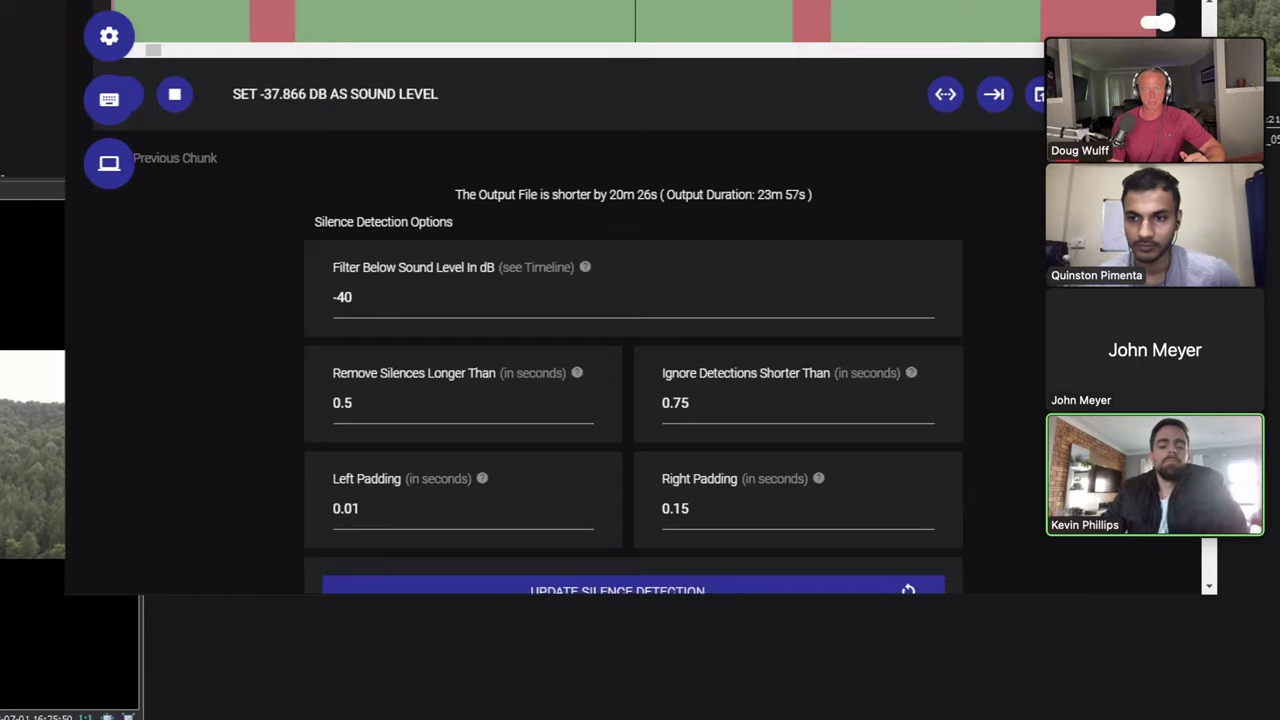
scroll(633, 300, "up", 5)
scroll(633, 300, "up", 2)
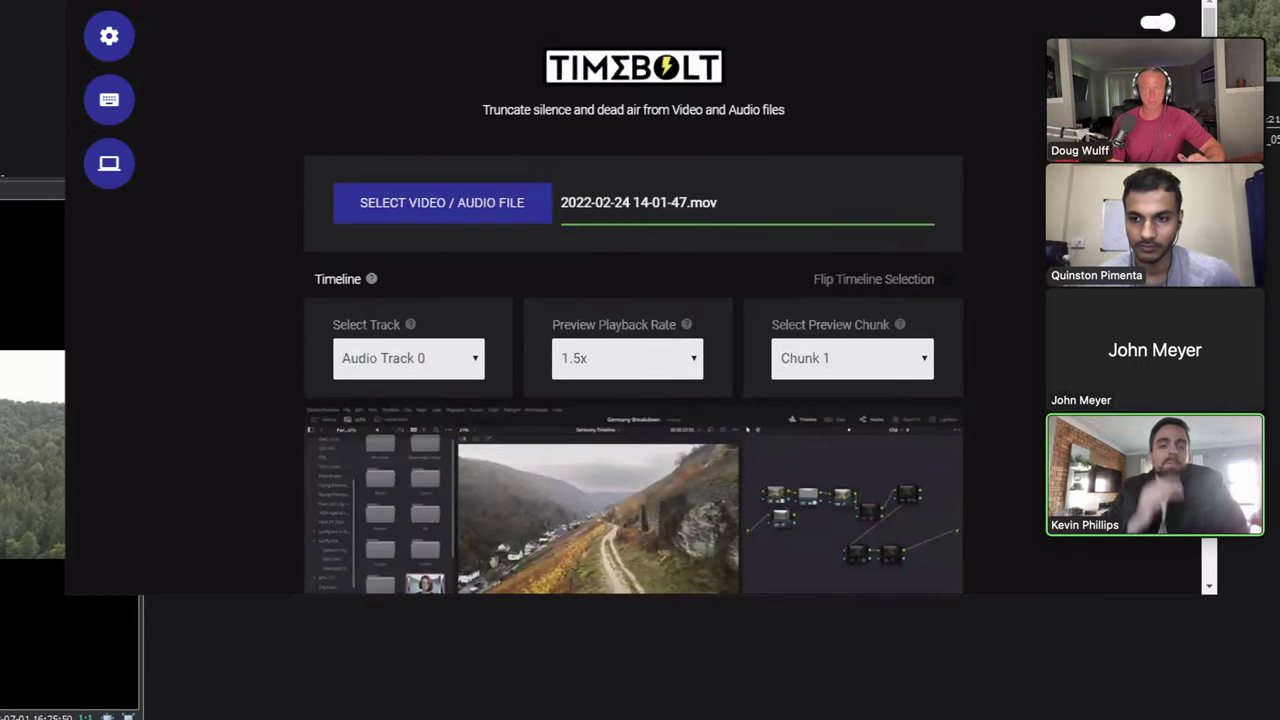